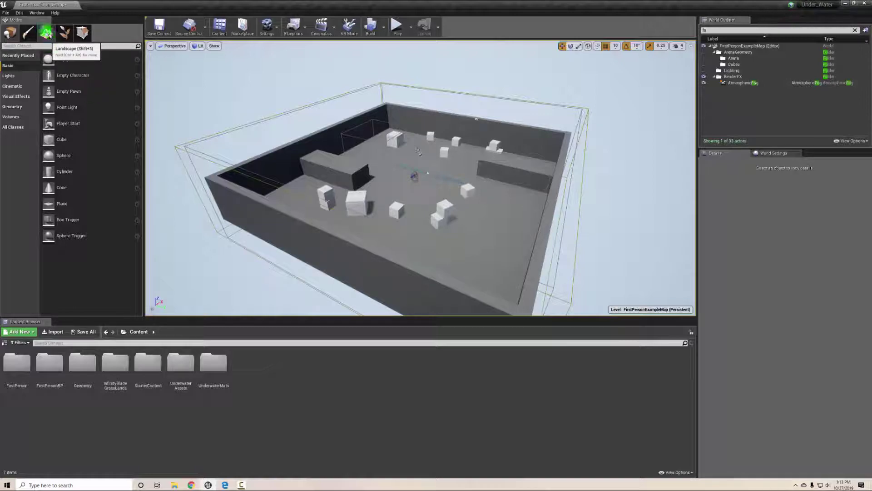
Step: Start a new landscape in Landscape mode and set its sections per component to 2×2 Sections
click(46, 32)
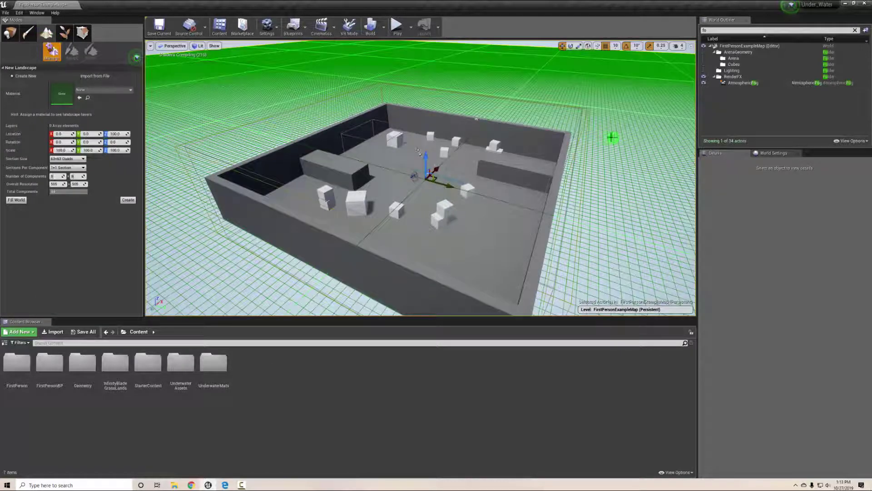
right_drag(654, 109, 621, 133)
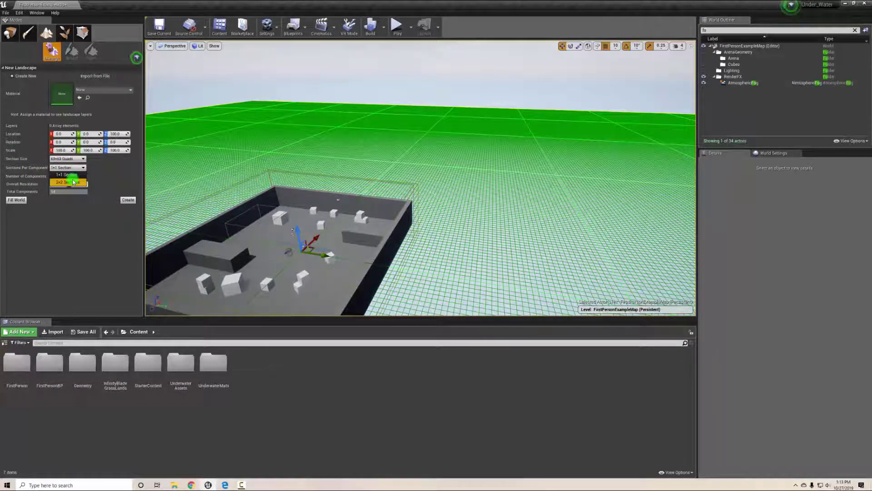
click(73, 182)
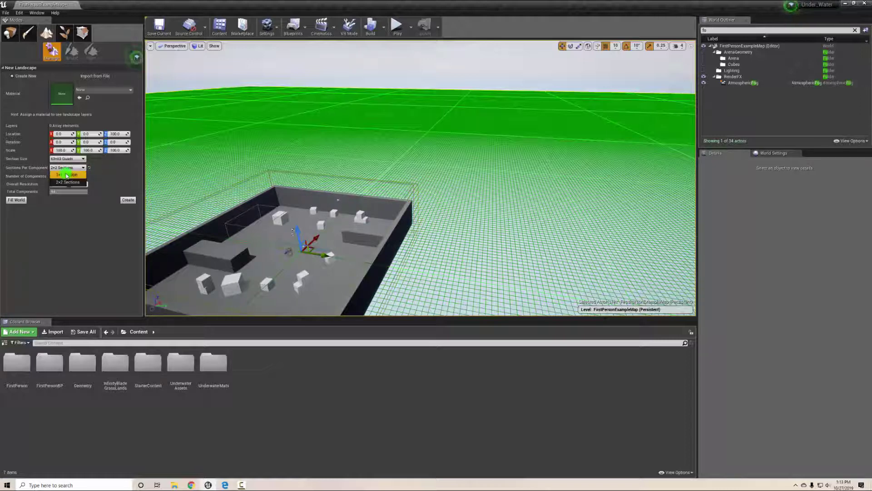
click(66, 175)
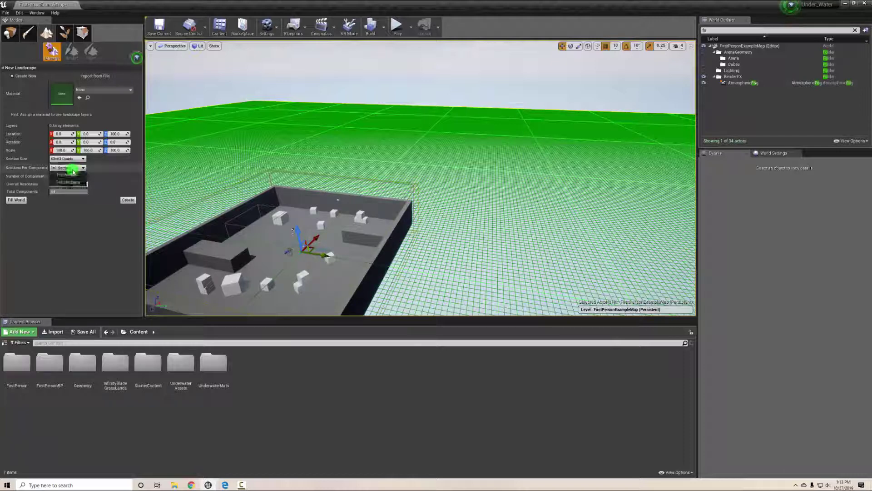
click(71, 182)
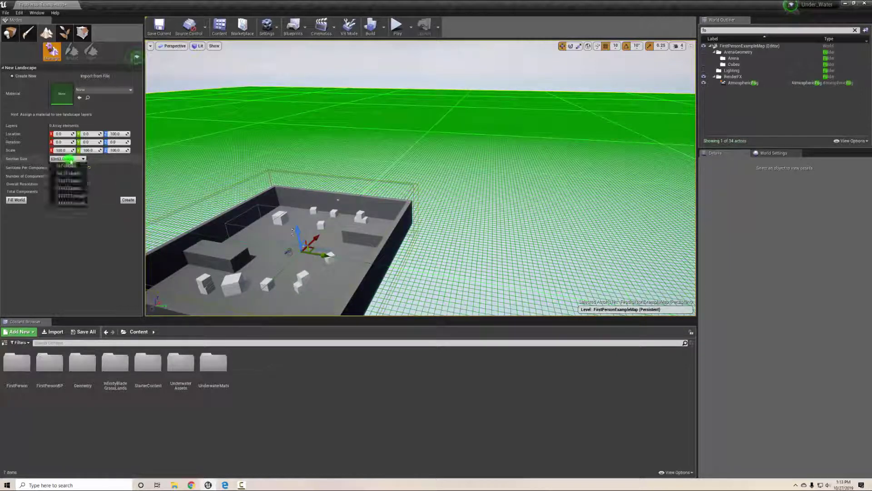
Step: Try a section size of 127×127 Quads for the new landscape and look at its extent around the arena
click(73, 197)
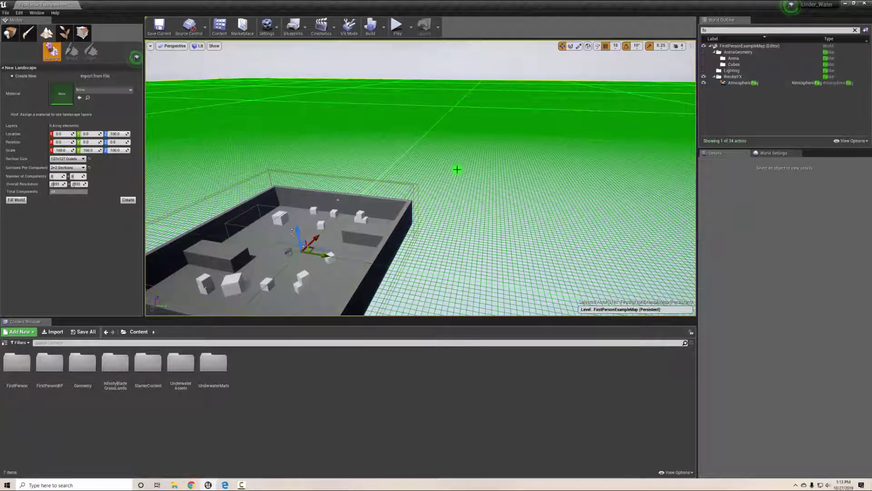
mouse_move(457, 169)
right_down()
mouse_move(580, 167)
mouse_move(501, 173)
mouse_move(463, 165)
right_up()
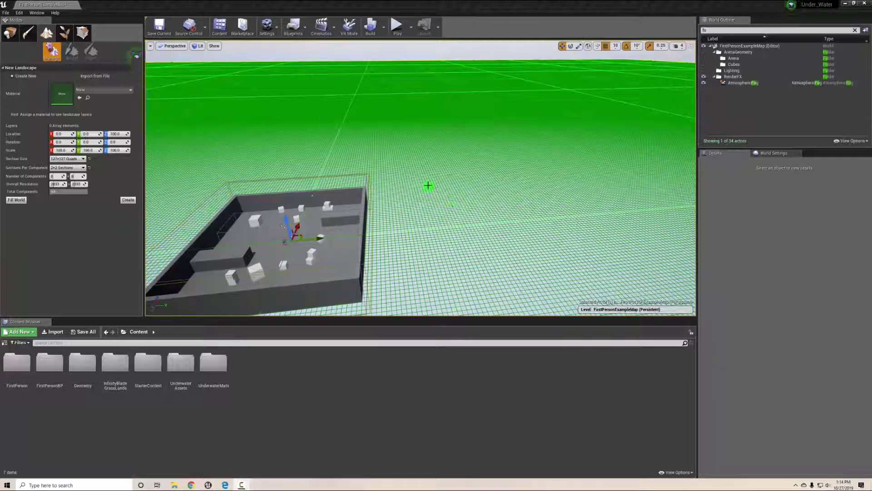
right_drag(500, 177, 461, 178)
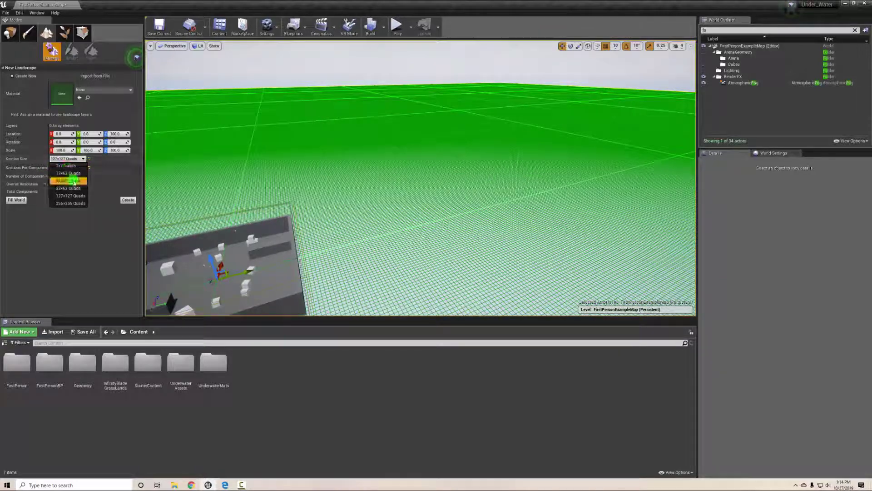
Step: Set the section size to 63×63 Quads and create the landscape
click(74, 188)
right_drag(337, 194, 168, 243)
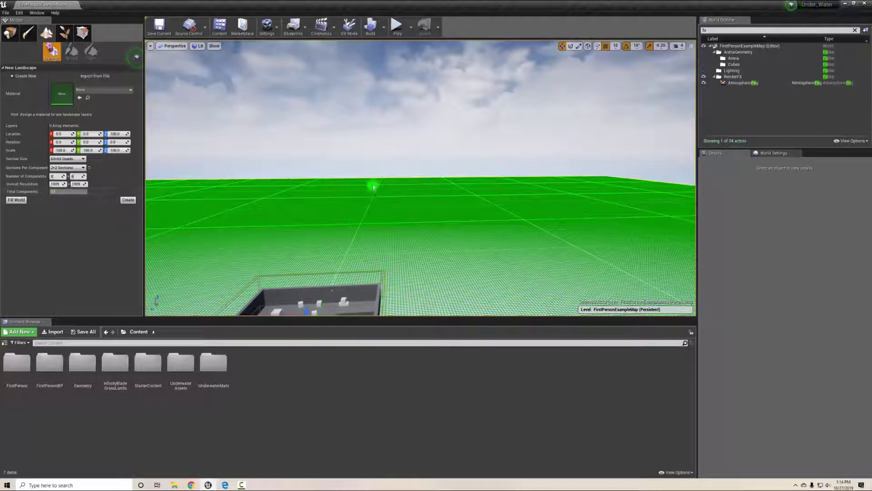
right_drag(373, 187, 357, 169)
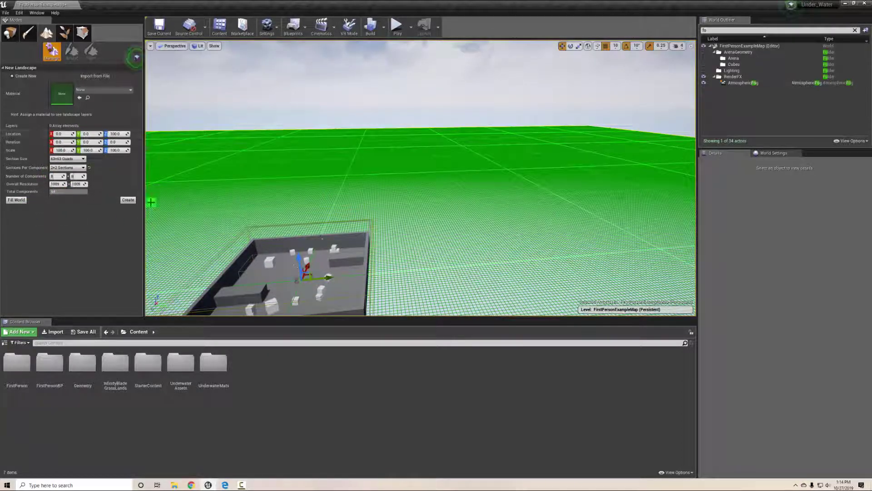
click(128, 200)
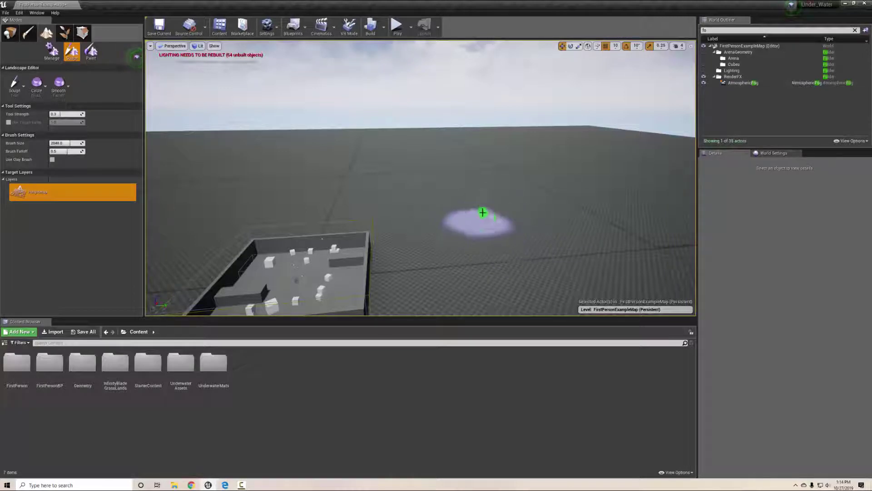
Step: Sculpt low rolling hills on the flat landscape beside the arena with the default circle brush and smooth falloff
mouse_move(498, 202)
right_down()
mouse_move(522, 209)
mouse_move(490, 216)
mouse_move(514, 209)
right_up()
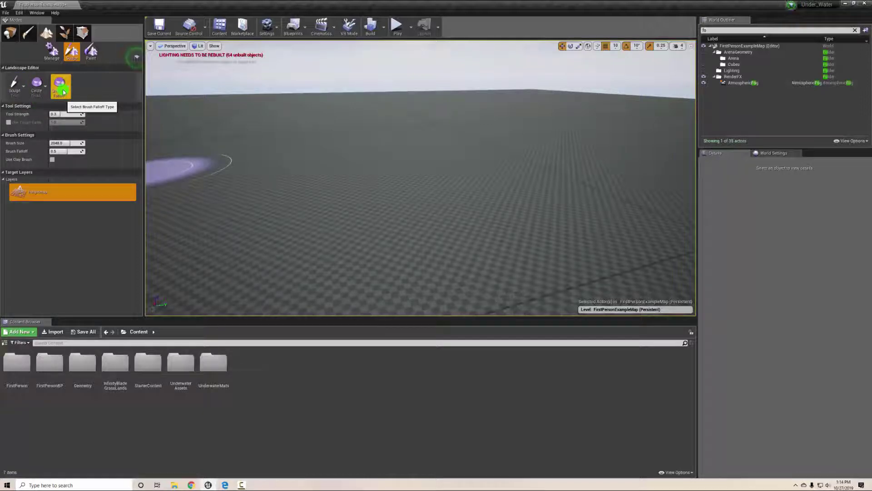
drag(380, 185, 530, 172)
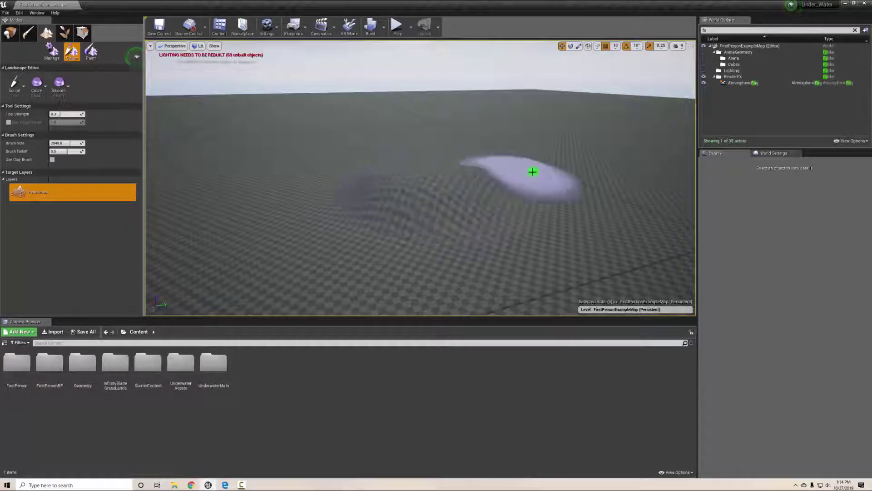
mouse_move(566, 229)
mouse_down()
mouse_move(368, 226)
mouse_move(298, 183)
mouse_move(295, 196)
mouse_move(219, 159)
mouse_move(356, 137)
mouse_move(458, 145)
mouse_move(554, 223)
mouse_up()
mouse_move(555, 223)
right_down()
mouse_move(588, 243)
mouse_move(603, 233)
mouse_move(596, 224)
right_up()
mouse_move(596, 224)
mouse_down()
mouse_move(565, 167)
mouse_move(479, 181)
mouse_move(604, 152)
mouse_up()
mouse_move(603, 152)
right_down()
mouse_move(452, 230)
mouse_move(429, 226)
mouse_move(489, 241)
mouse_move(391, 216)
mouse_move(496, 208)
mouse_move(490, 214)
right_up()
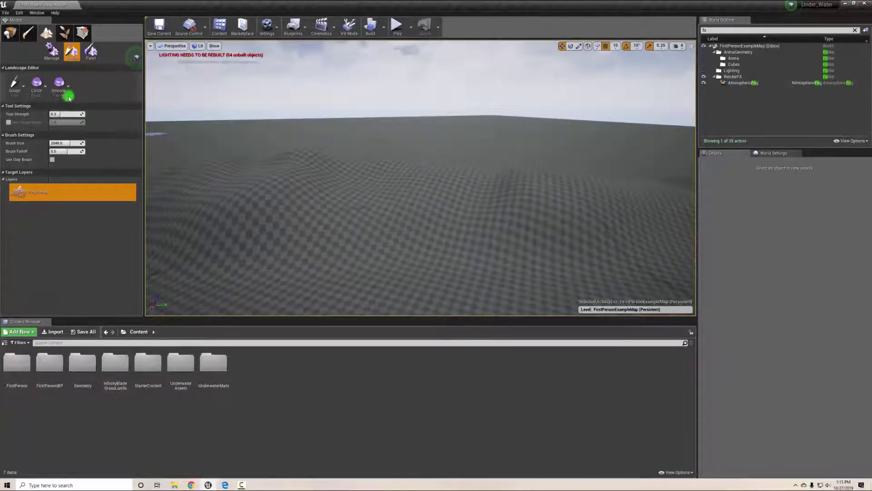
Step: Set the tool strength to 1.0 and sculpt tall peaks on the hilly part of the landscape
click(55, 114)
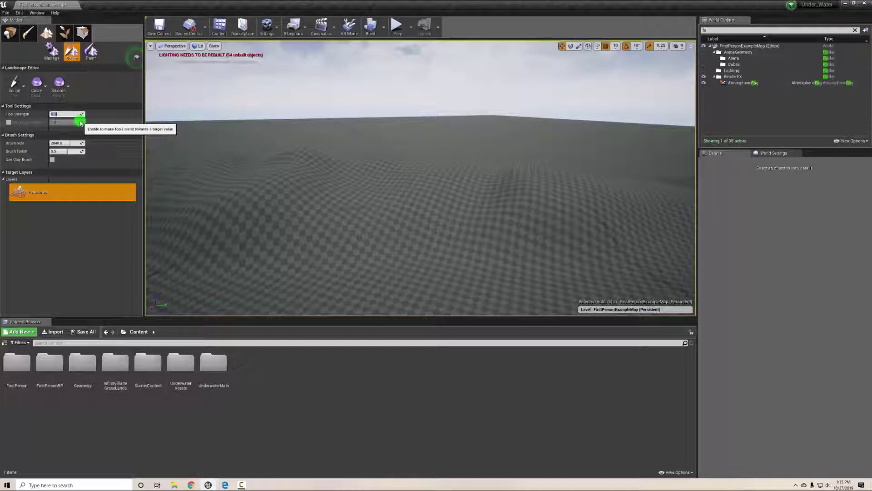
mouse_move(359, 212)
mouse_down()
mouse_move(495, 195)
mouse_move(608, 129)
mouse_up()
mouse_move(608, 129)
right_down()
mouse_move(690, 131)
mouse_move(648, 154)
right_up()
mouse_move(648, 154)
mouse_down()
mouse_move(362, 142)
mouse_move(352, 150)
mouse_move(522, 172)
mouse_move(598, 208)
mouse_move(486, 199)
mouse_move(505, 154)
mouse_up()
mouse_move(504, 154)
right_down()
mouse_move(298, 154)
mouse_move(347, 119)
mouse_move(374, 119)
mouse_move(437, 143)
mouse_move(395, 157)
mouse_move(612, 181)
mouse_move(543, 170)
right_up()
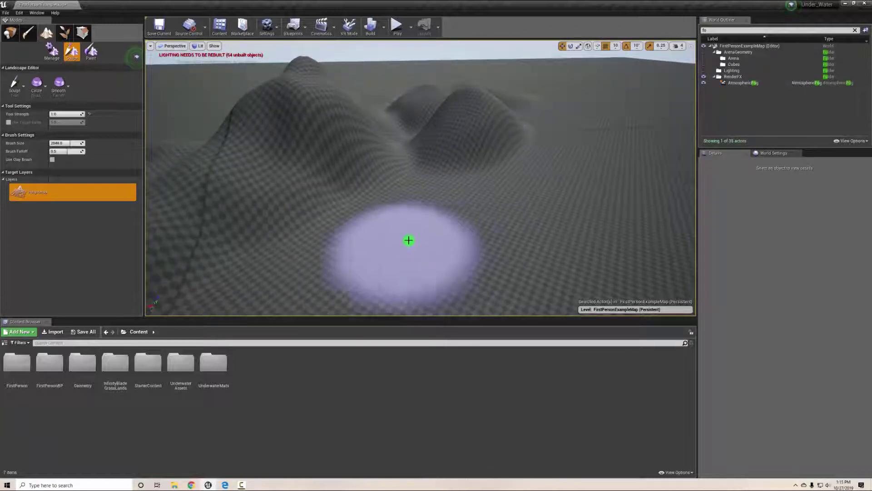
Step: Sculpt further steep ridges and mounds in front of and beside the tall peaks at strength 1.0
mouse_move(579, 215)
mouse_down()
mouse_move(422, 220)
mouse_move(388, 246)
mouse_move(456, 260)
mouse_up()
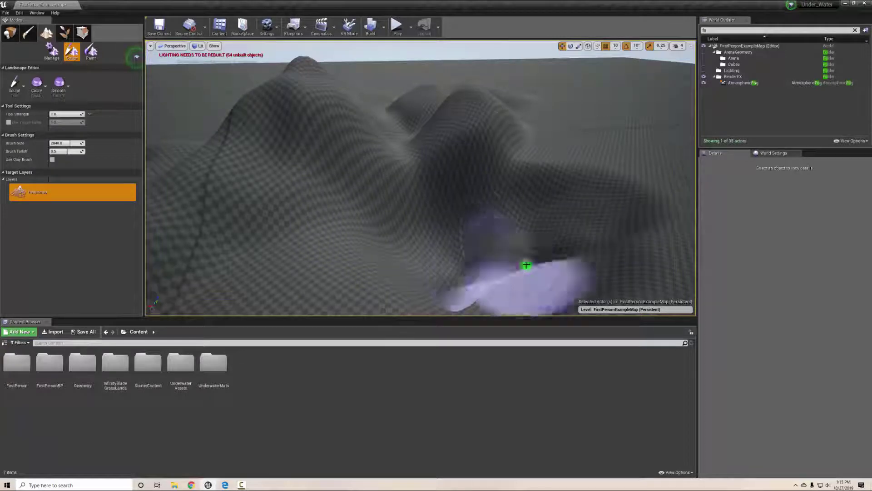
mouse_move(633, 226)
right_down()
mouse_move(598, 207)
mouse_move(673, 203)
mouse_move(409, 221)
right_up()
drag(485, 279, 394, 285)
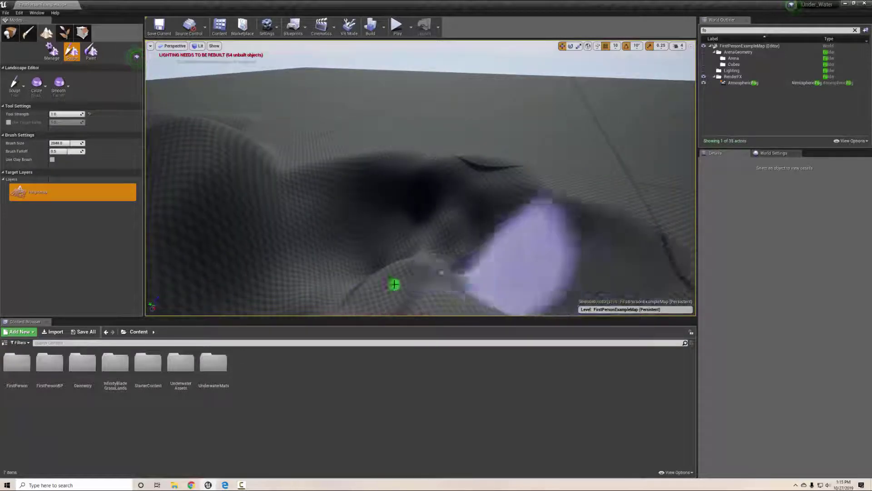
mouse_move(543, 213)
right_down()
mouse_move(682, 164)
mouse_move(650, 189)
mouse_move(527, 228)
right_up()
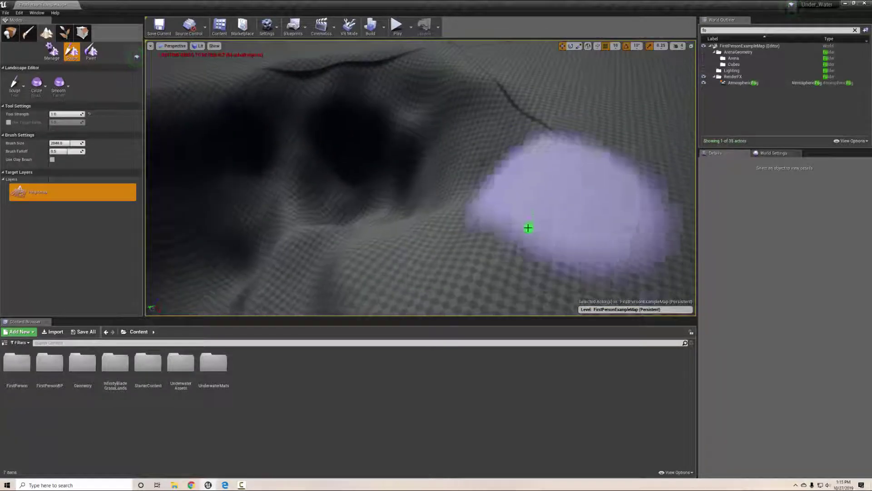
mouse_move(392, 290)
mouse_down()
mouse_move(576, 210)
mouse_move(467, 290)
mouse_move(288, 265)
mouse_move(519, 266)
mouse_move(506, 224)
mouse_up()
mouse_move(506, 224)
right_down()
mouse_move(619, 171)
mouse_move(393, 243)
mouse_move(320, 253)
right_up()
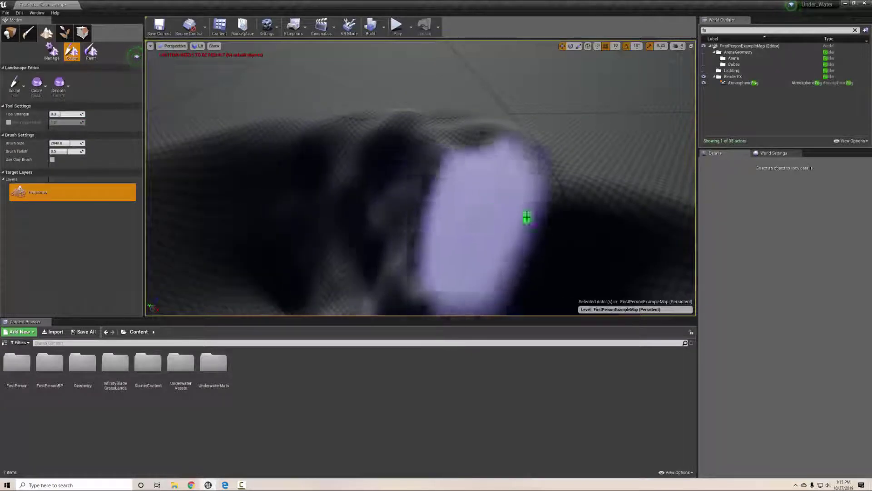
Step: Sculpt the slope next to the steep ridges more gently with the tool strength at 0.3
mouse_move(619, 271)
right_down()
mouse_move(666, 206)
mouse_move(416, 240)
right_up()
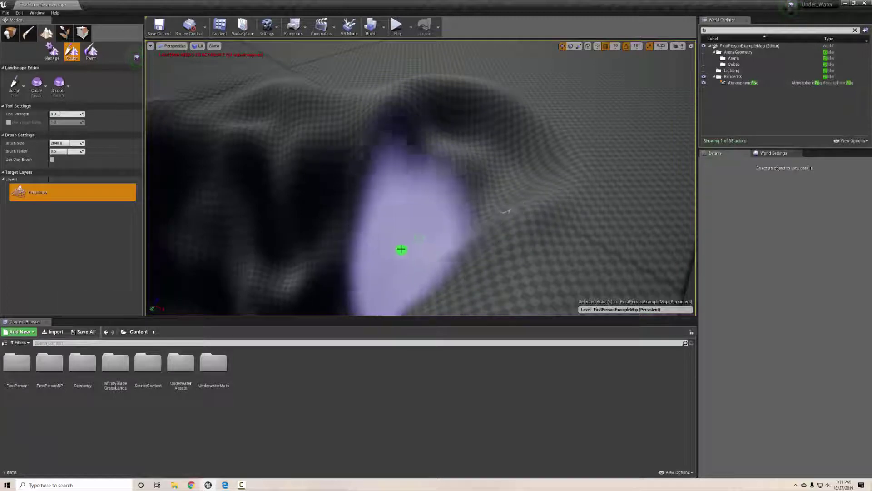
mouse_move(382, 262)
mouse_down()
mouse_move(305, 287)
mouse_move(372, 241)
mouse_move(174, 286)
mouse_move(358, 238)
mouse_up()
mouse_move(359, 238)
right_down()
mouse_move(259, 214)
mouse_move(141, 217)
mouse_move(93, 190)
mouse_move(403, 240)
right_up()
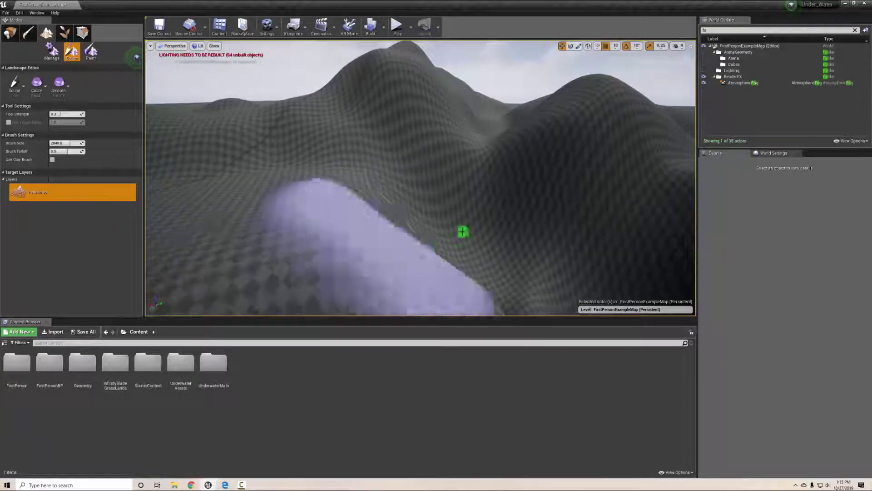
mouse_move(490, 205)
right_down()
mouse_move(707, 226)
mouse_move(617, 220)
mouse_move(594, 164)
mouse_move(376, 206)
mouse_move(588, 208)
mouse_move(496, 209)
mouse_move(572, 202)
right_up()
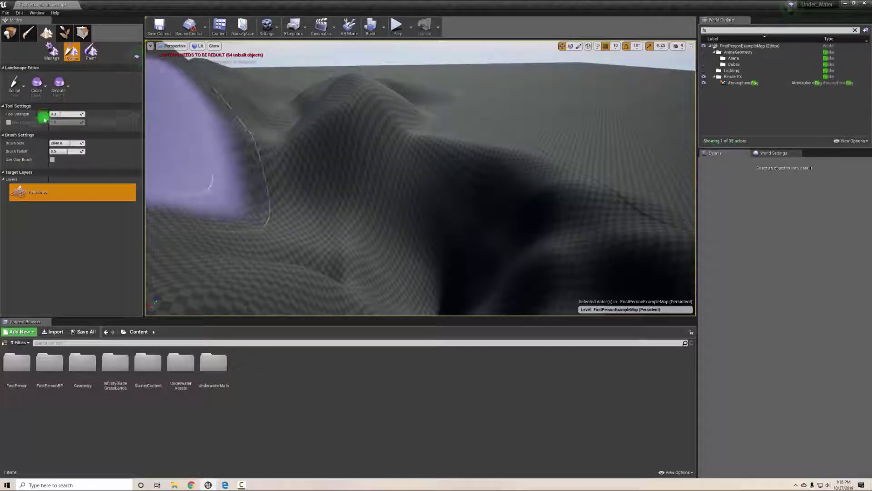
Step: Set the tool strength to 0.8 and sculpt a high mountain range across the landscape behind the existing hills
click(83, 113)
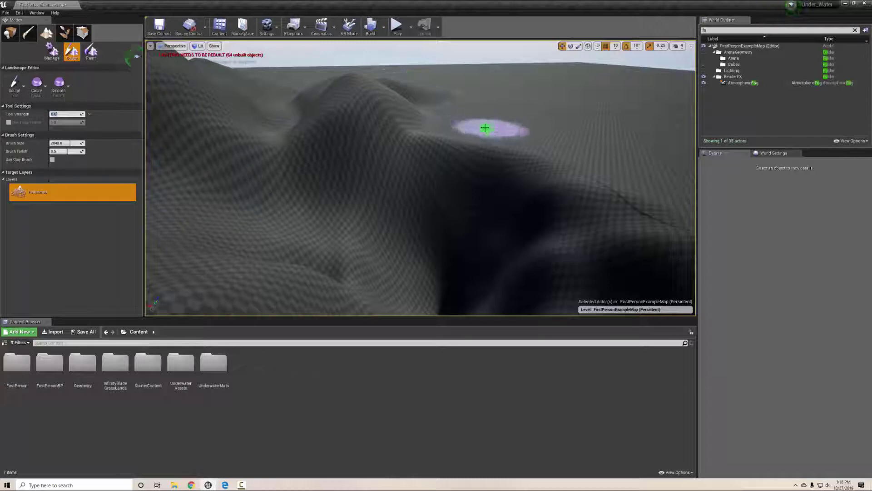
mouse_move(485, 128)
mouse_down()
mouse_move(442, 123)
mouse_move(621, 141)
mouse_move(539, 111)
mouse_move(672, 169)
mouse_move(687, 134)
mouse_move(389, 111)
mouse_move(556, 150)
mouse_move(629, 209)
mouse_move(296, 134)
mouse_move(518, 165)
mouse_move(705, 128)
mouse_move(619, 130)
mouse_move(641, 168)
mouse_move(547, 62)
mouse_move(577, 116)
mouse_move(441, 86)
mouse_move(424, 105)
mouse_move(272, 114)
mouse_move(571, 127)
mouse_move(300, 110)
mouse_move(286, 124)
mouse_move(336, 136)
mouse_move(250, 144)
mouse_move(264, 127)
mouse_up()
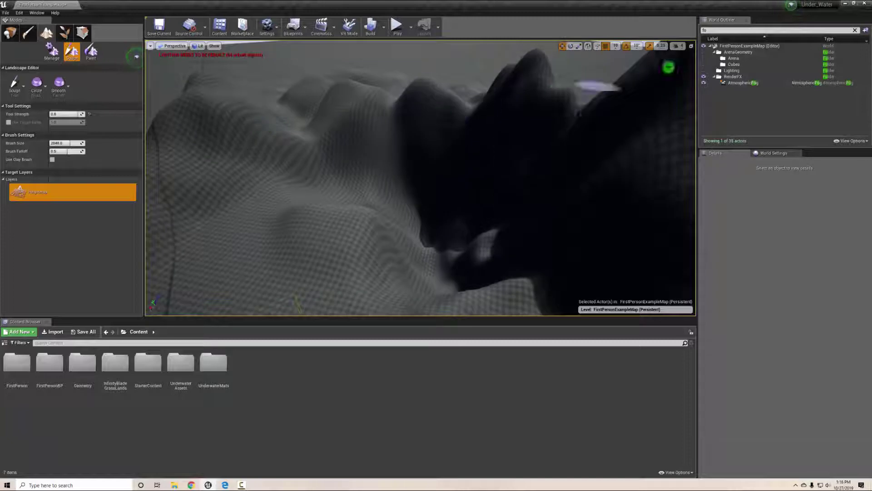
Step: Check the viewport camera speed setting and look over the sculpted mountains and the valley near the arena
click(678, 46)
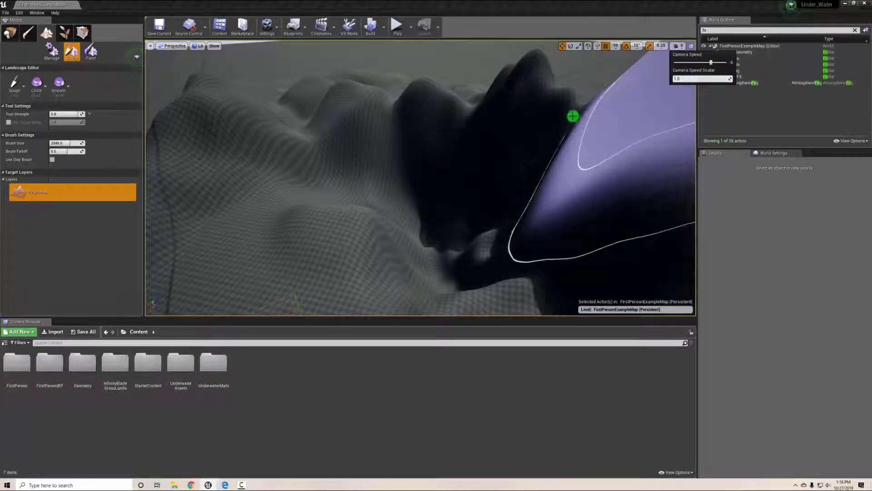
mouse_move(573, 116)
right_down()
mouse_move(321, 144)
mouse_move(537, 96)
mouse_move(545, 86)
mouse_move(484, 137)
mouse_move(405, 143)
right_up()
scroll(397, 128, up, 5)
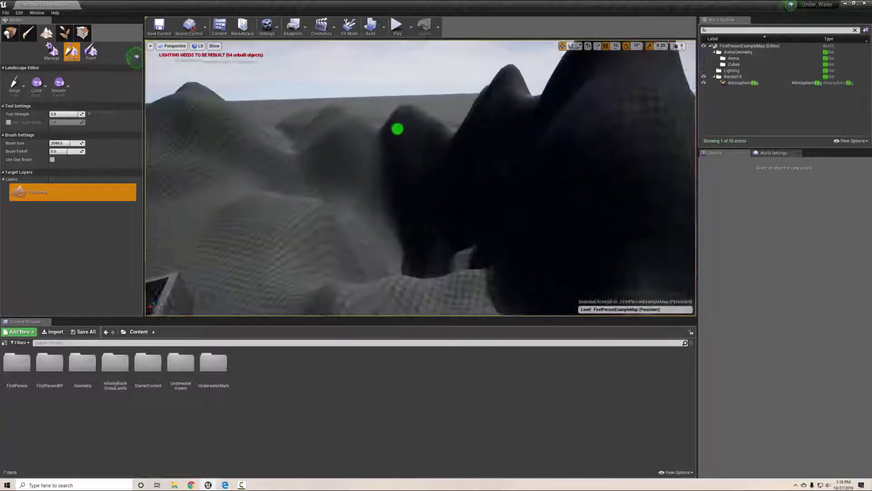
scroll(395, 125, down, 10)
scroll(409, 132, up, 8)
right_drag(422, 136, 472, 165)
mouse_move(339, 136)
right_down()
mouse_move(327, 129)
mouse_move(330, 150)
mouse_move(318, 157)
mouse_move(352, 192)
right_up()
Step: Switch to the Flatten sculpting tool and level the valley floor between the mountains
click(15, 90)
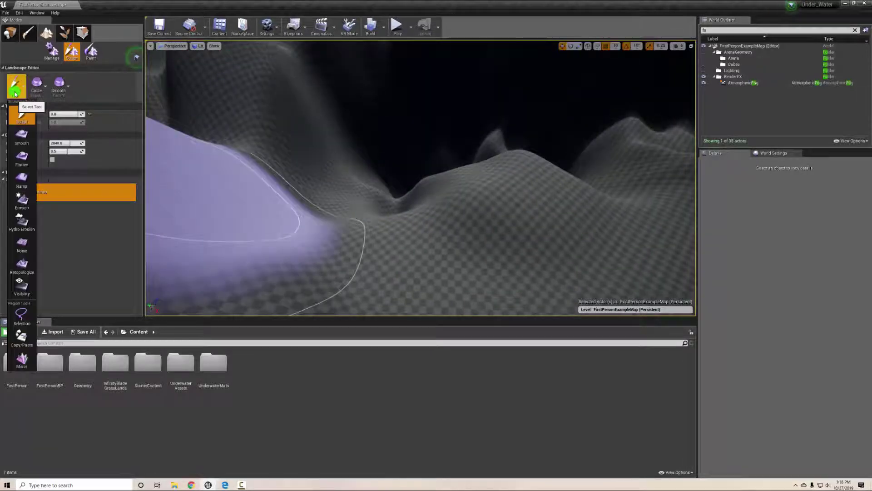
click(19, 157)
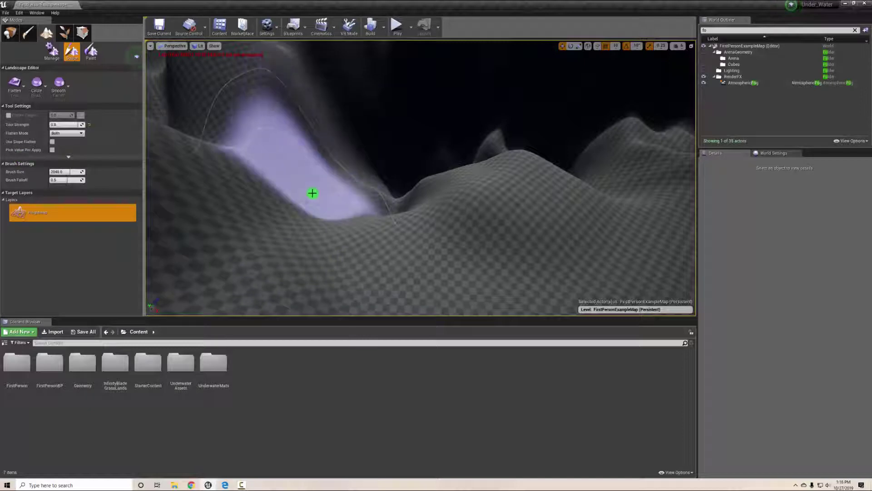
drag(313, 193, 347, 168)
mouse_move(470, 130)
mouse_down()
mouse_move(609, 128)
mouse_move(553, 158)
mouse_move(419, 166)
mouse_move(342, 148)
mouse_up()
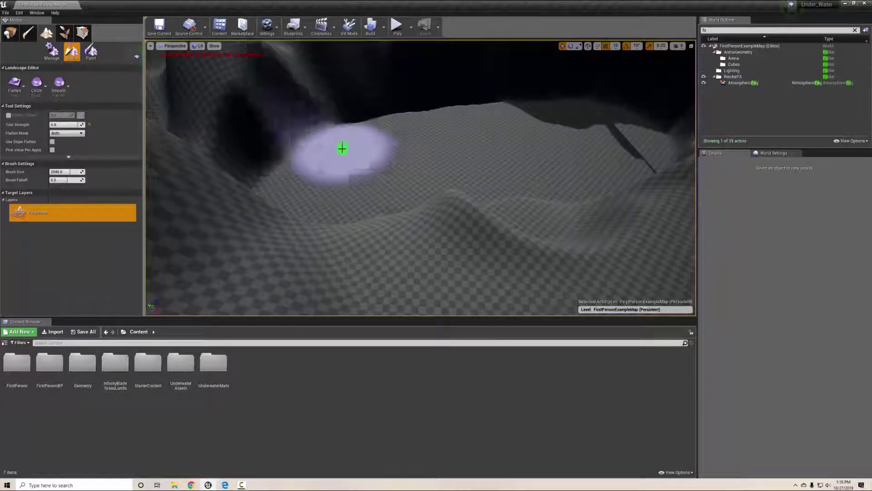
mouse_move(435, 115)
mouse_down()
mouse_move(347, 115)
mouse_move(304, 175)
mouse_move(465, 175)
mouse_up()
Step: Undo the last three flatten strokes
key(ctrl+z)
key(ctrl+z)
key(ctrl+z)
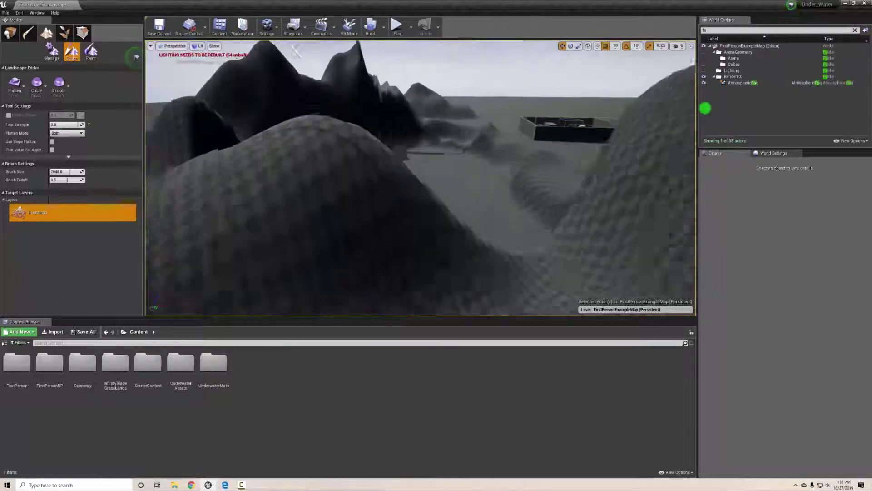
Step: Flatten a broad area of ground between the mountains and the embankment next to the arena
key(w)
mouse_move(705, 108)
right_down()
mouse_move(714, 92)
mouse_move(652, 113)
mouse_move(664, 128)
mouse_move(787, 108)
mouse_move(768, 109)
right_up()
key(s)
key(w)
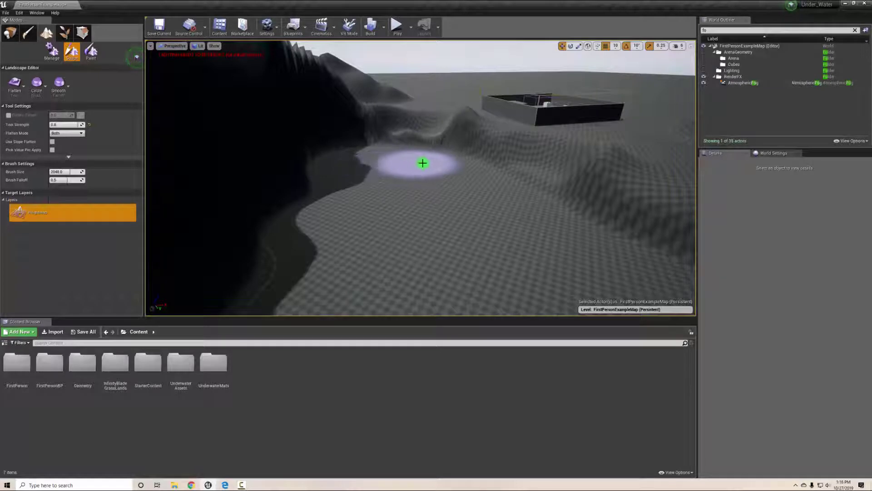
mouse_move(422, 163)
mouse_down()
mouse_move(578, 228)
mouse_move(538, 191)
mouse_up()
right_drag(538, 191, 513, 159)
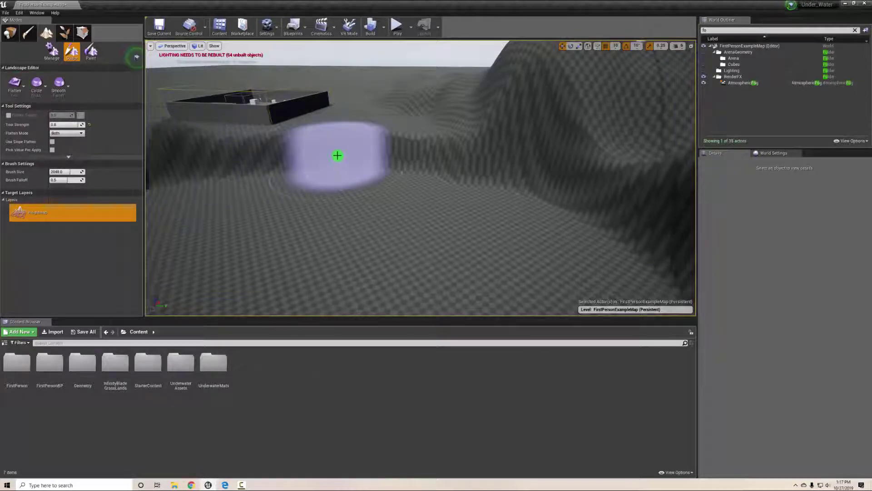
Step: Switch to the Ramp tool and build 2000-wide ramps from the valley floor up the embankment beside the arena
click(24, 85)
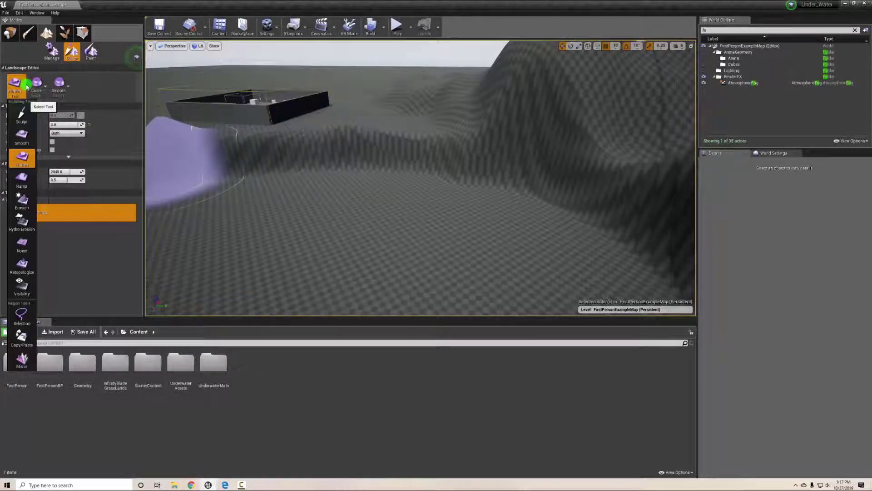
click(22, 178)
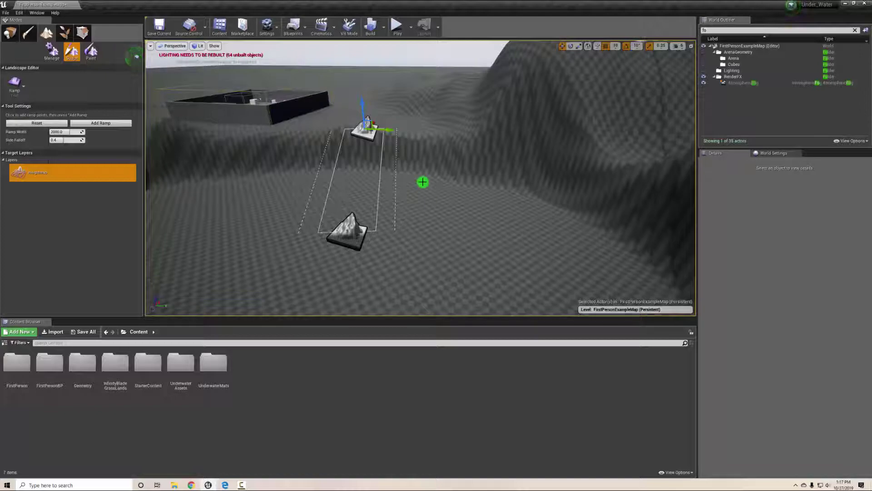
right_drag(436, 234, 419, 254)
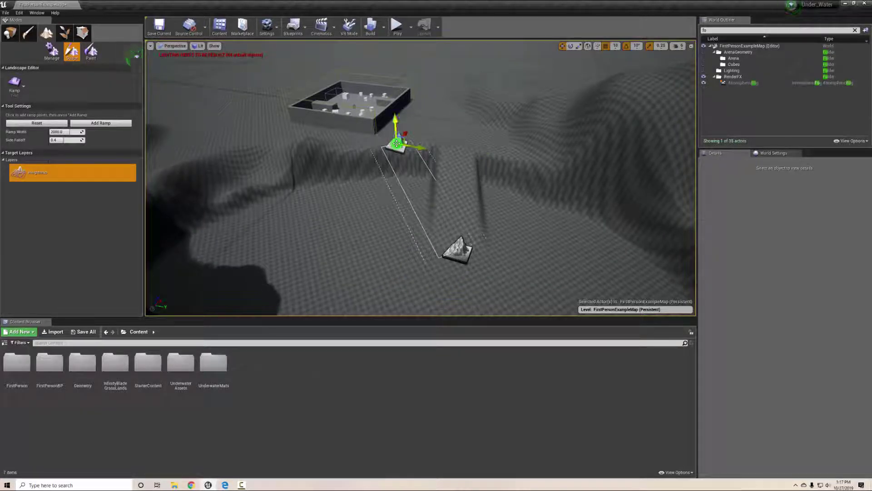
mouse_move(503, 195)
right_down()
mouse_move(643, 187)
mouse_move(588, 205)
mouse_move(516, 195)
right_up()
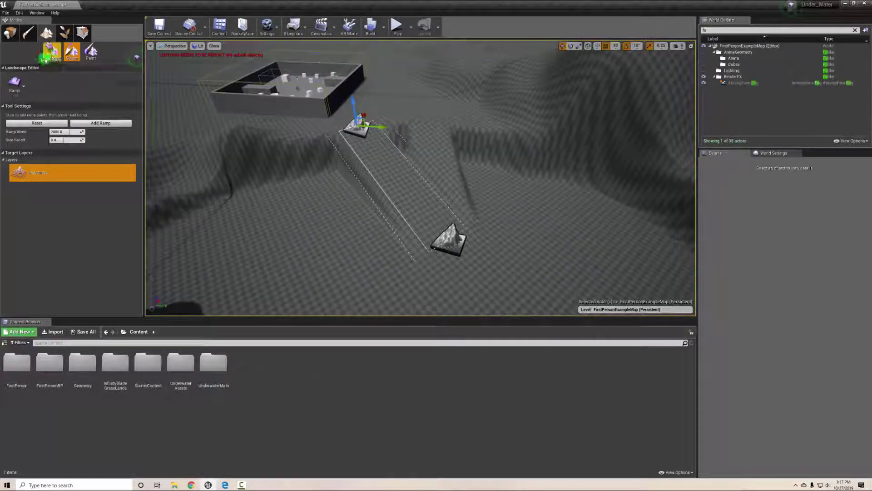
Step: Switch to the Smooth tool and blend the ramps and embankment beside the arena into the surrounding ground
click(24, 87)
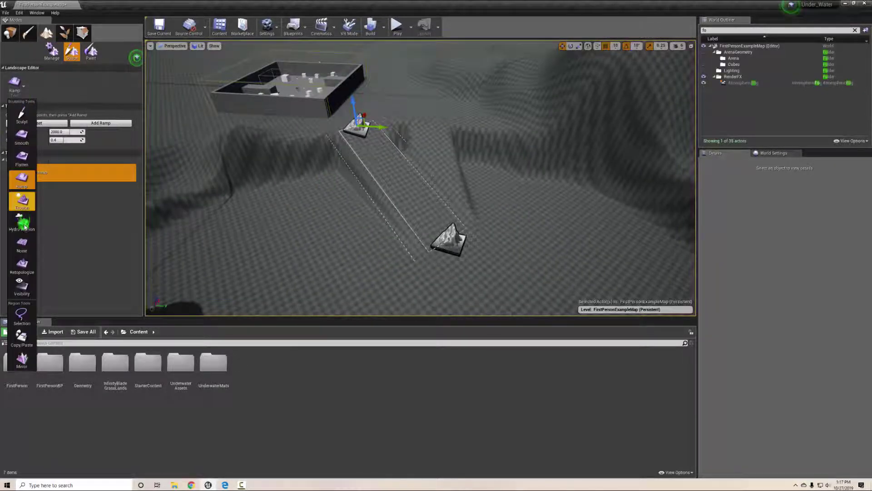
click(21, 137)
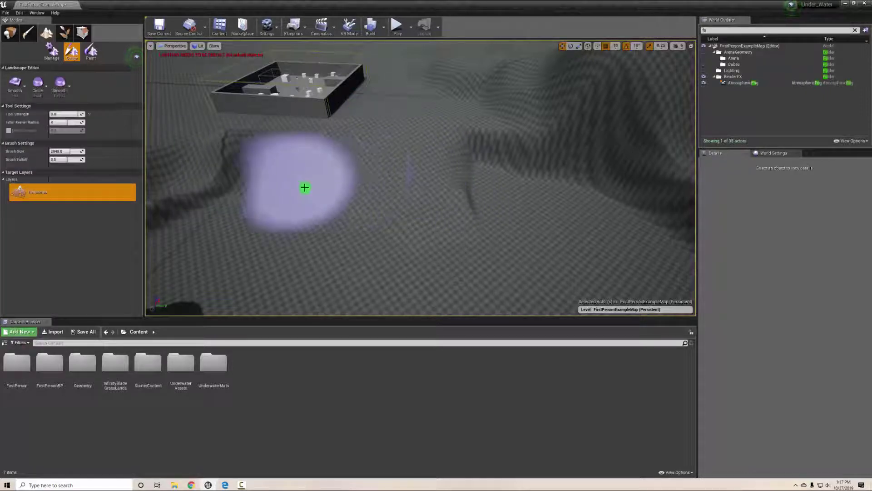
mouse_move(560, 220)
right_down()
mouse_move(464, 216)
mouse_move(533, 243)
mouse_move(555, 196)
mouse_move(532, 194)
mouse_move(540, 185)
mouse_move(613, 193)
mouse_move(638, 179)
mouse_move(405, 169)
mouse_move(360, 156)
mouse_move(180, 169)
mouse_move(138, 210)
mouse_move(55, 214)
right_up()
right_drag(496, 175, 497, 175)
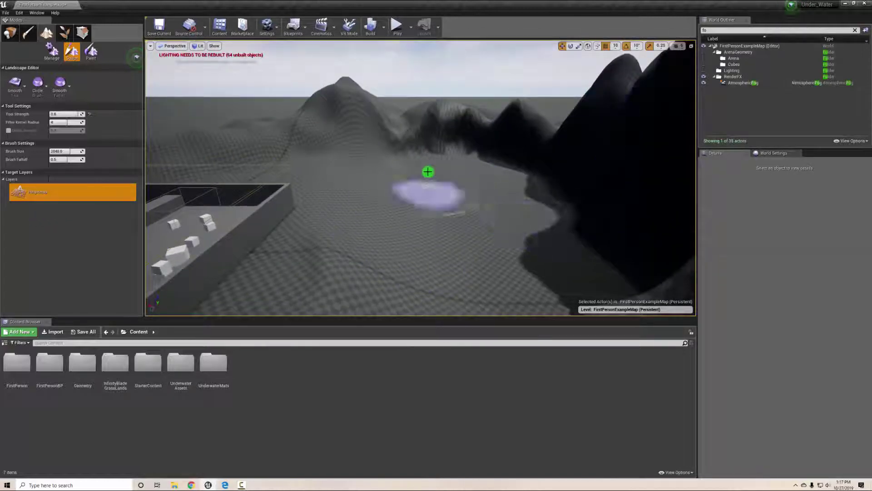
right_drag(342, 196, 322, 196)
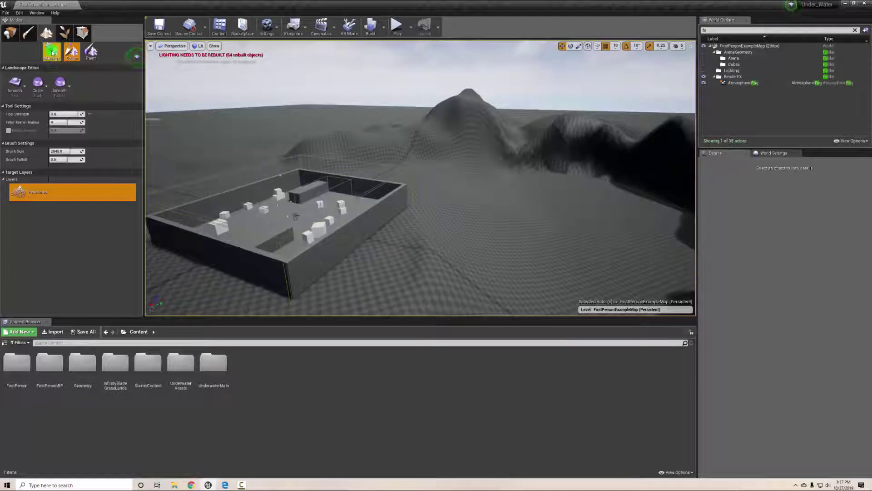
Step: Return to Place mode and delete the arena wall that faces the valley
click(8, 32)
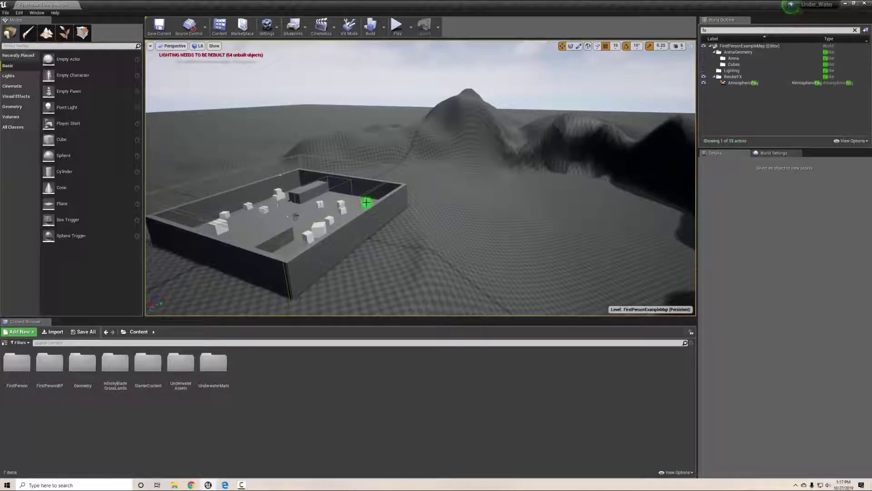
click(363, 231)
key(Delete)
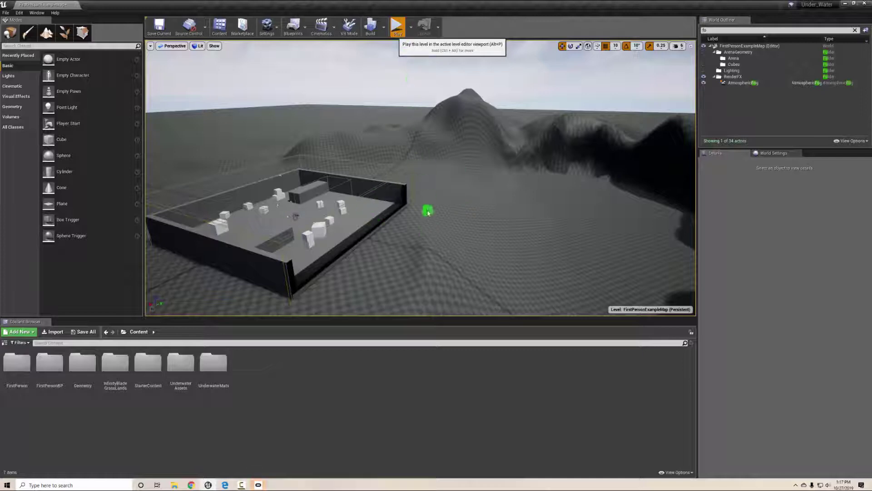
Step: Play the level, walk out through the arena's open side into the valley, and stop the play session
key(alt+p)
click(422, 187)
key(w)
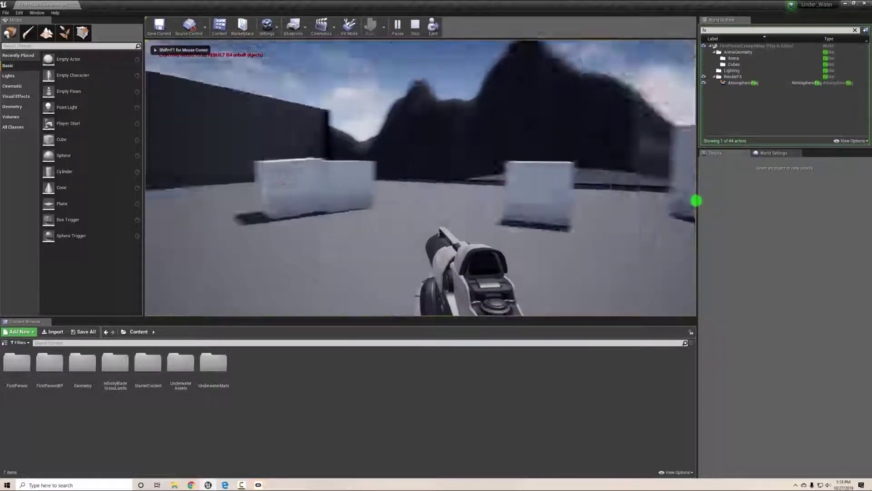
key(w)
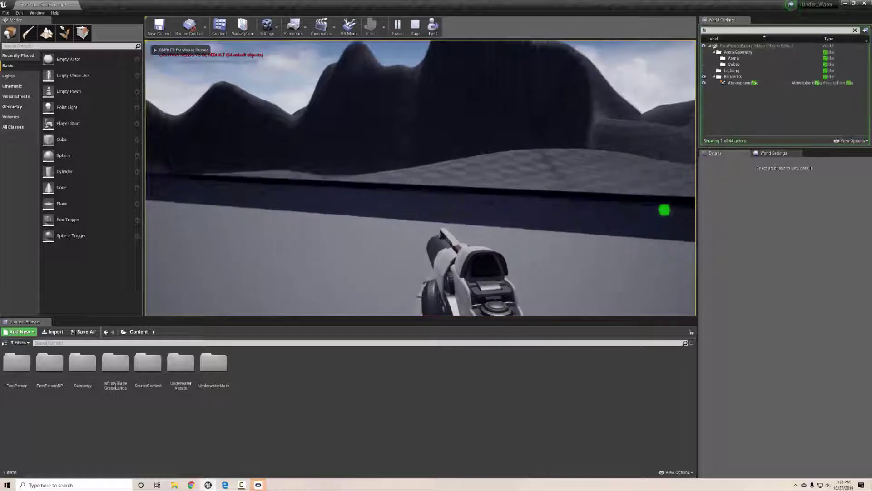
key(w)
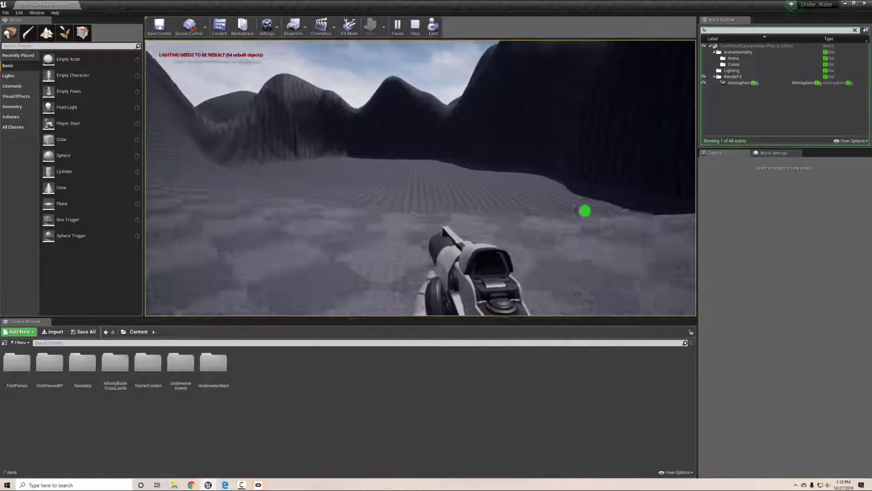
key(w)
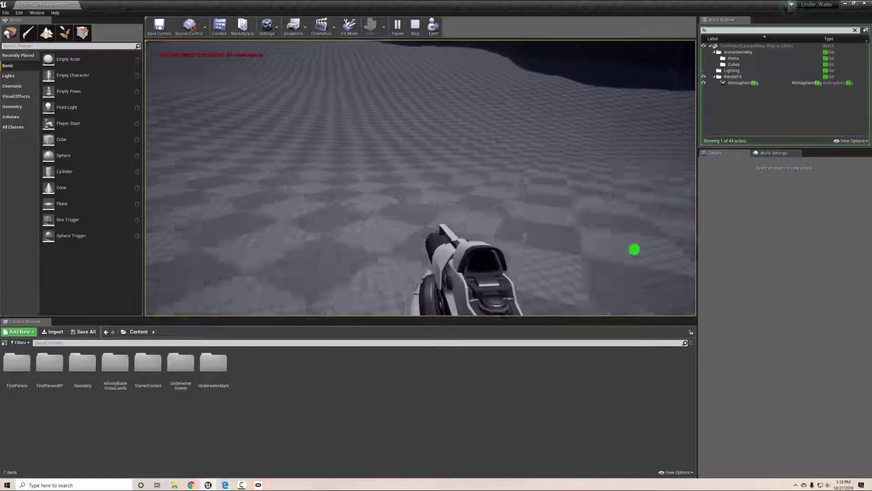
key(w)
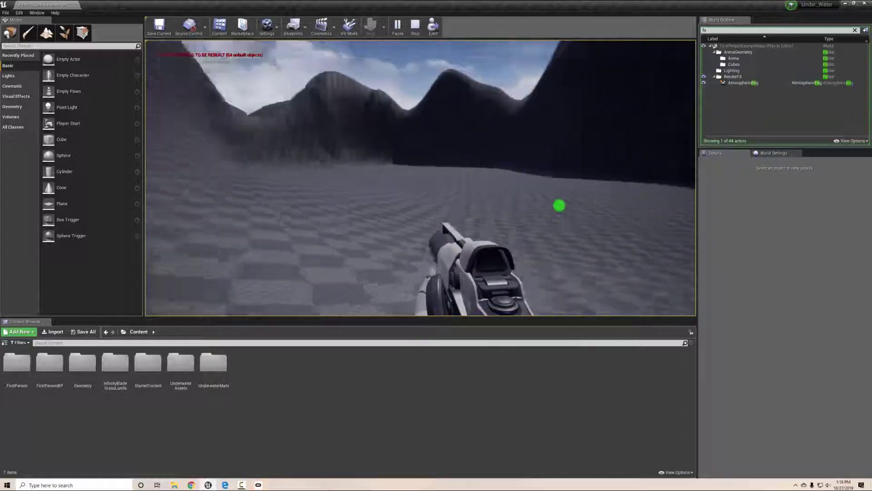
key(Escape)
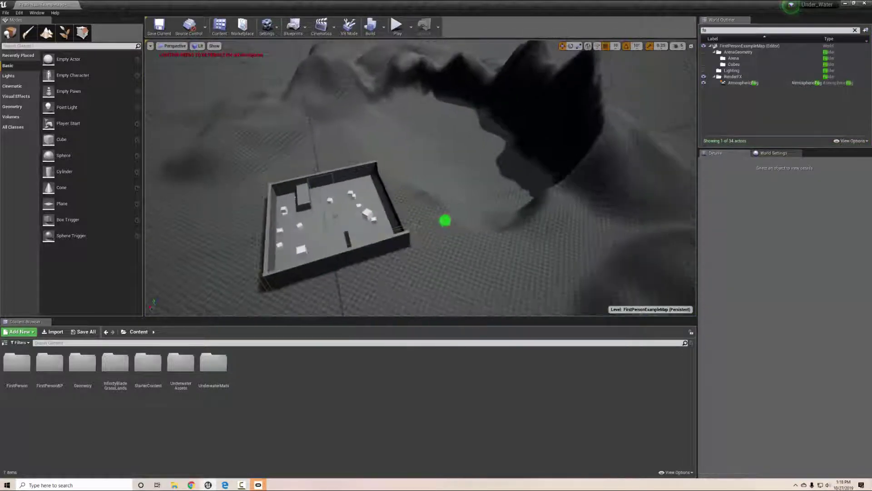
Step: Select the post-process volume near the arena and move it out and down onto the valley floor, at about X -4170 and Z -446
right_drag(445, 220, 422, 210)
key(w)
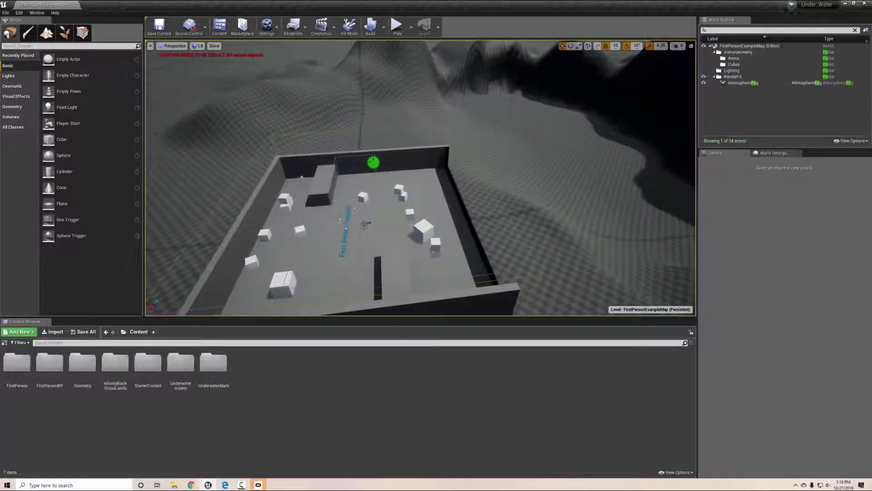
click(375, 162)
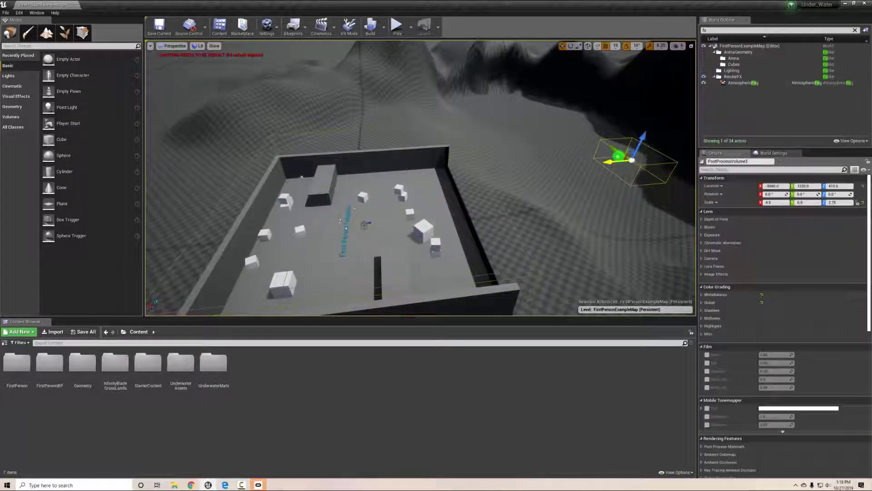
drag(619, 156, 616, 156)
key(w)
mouse_move(568, 155)
right_down()
mouse_move(594, 133)
mouse_move(405, 135)
mouse_move(574, 117)
mouse_move(619, 164)
mouse_move(568, 155)
right_up()
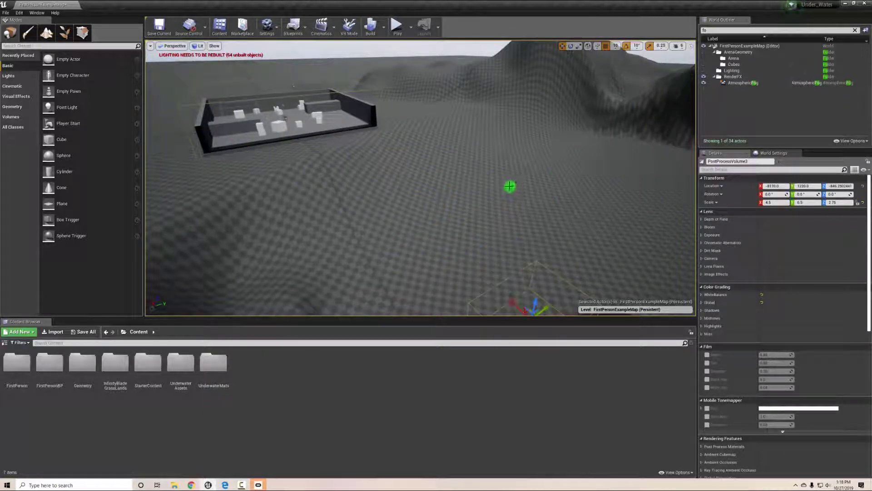
Step: Shift the post-process volume along Y to the valley's middle and enlarge it over the valley, to Y scale 84.25 and Z scale 4.5
mouse_move(509, 186)
right_down()
mouse_move(677, 191)
mouse_move(509, 184)
right_up()
key(e)
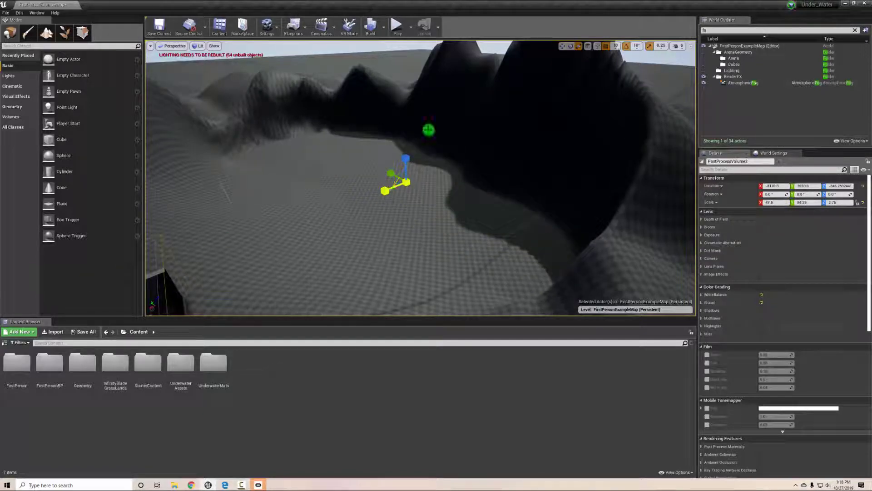
right_drag(368, 174, 493, 182)
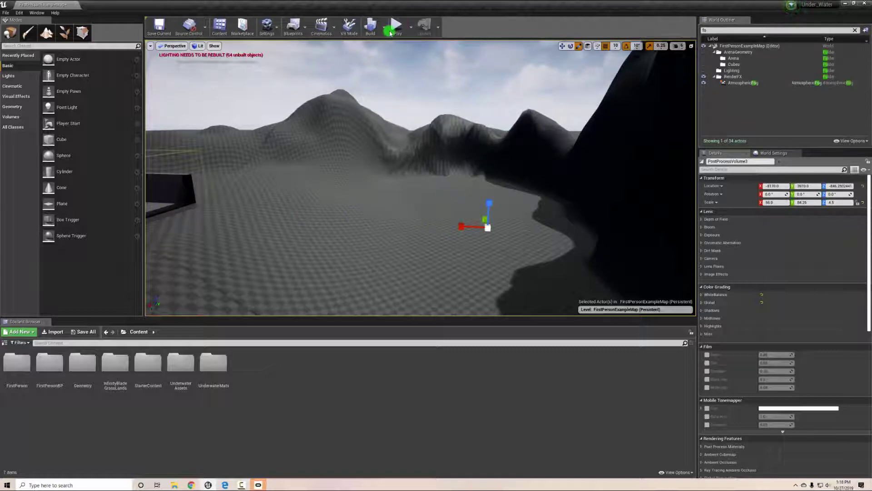
Step: Play the level again, run into the valley to check the post-process volume's underwater effect, and return to the editor overview
key(alt+p)
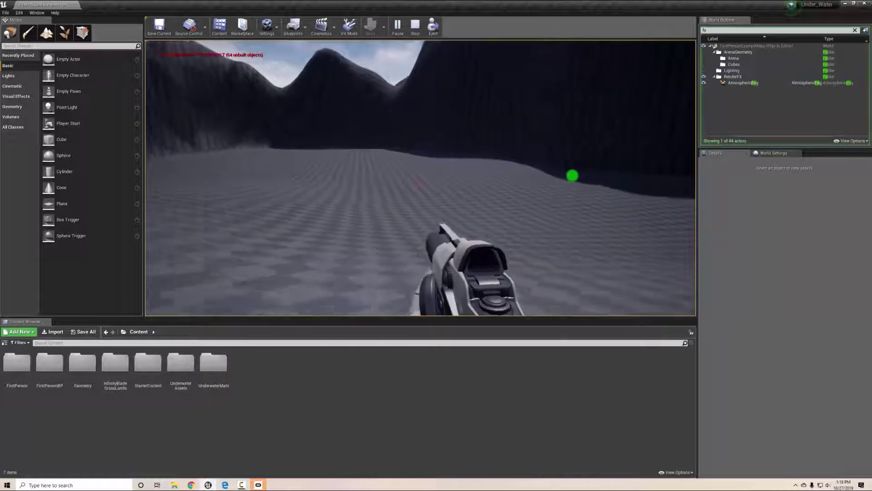
key(w)
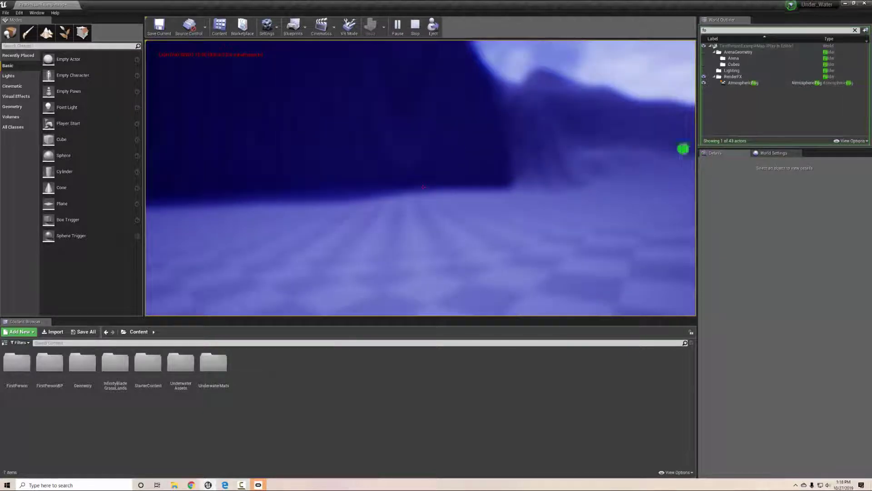
key(Escape)
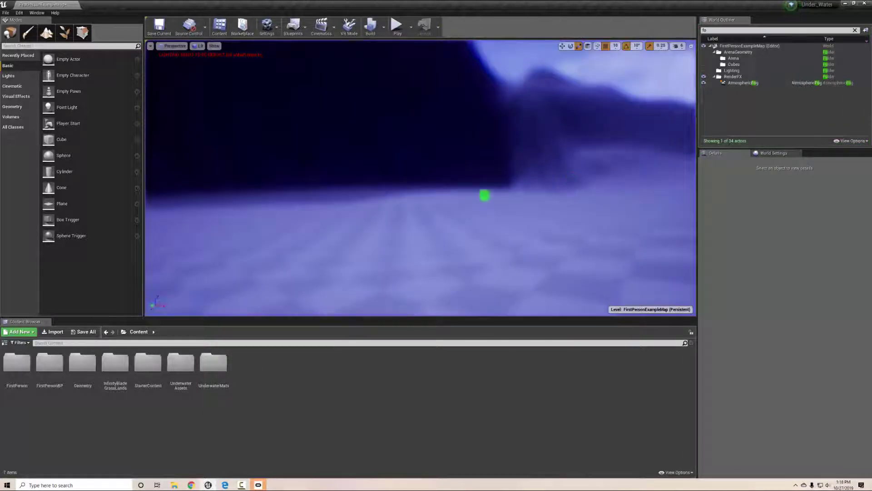
key(s)
right_drag(484, 195, 229, 227)
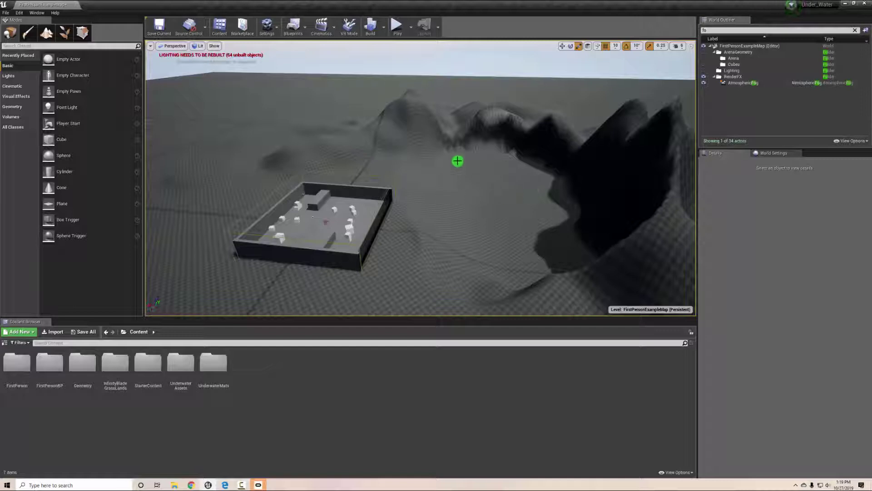
Step: Open the World Settings and set the world's Kill Z to -150000
click(269, 28)
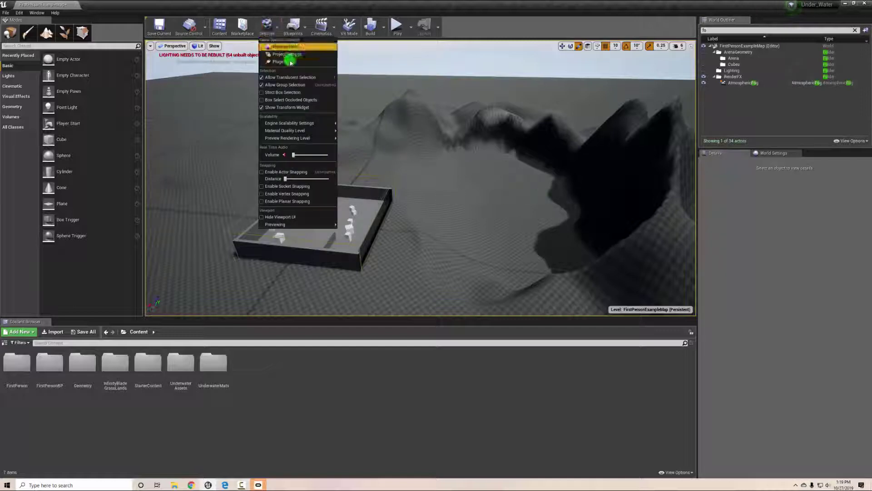
click(279, 46)
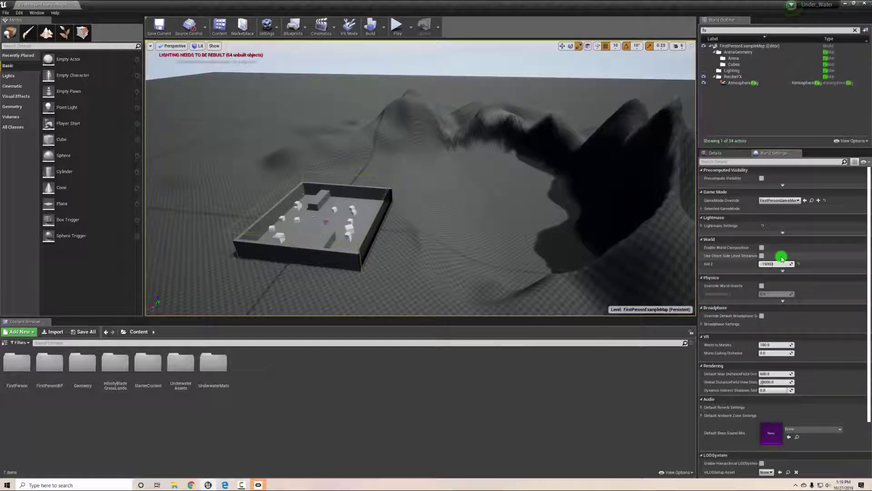
Step: Return to Landscape mode and smooth the low hills on the far side of the mountains
right_drag(457, 166, 468, 150)
click(65, 32)
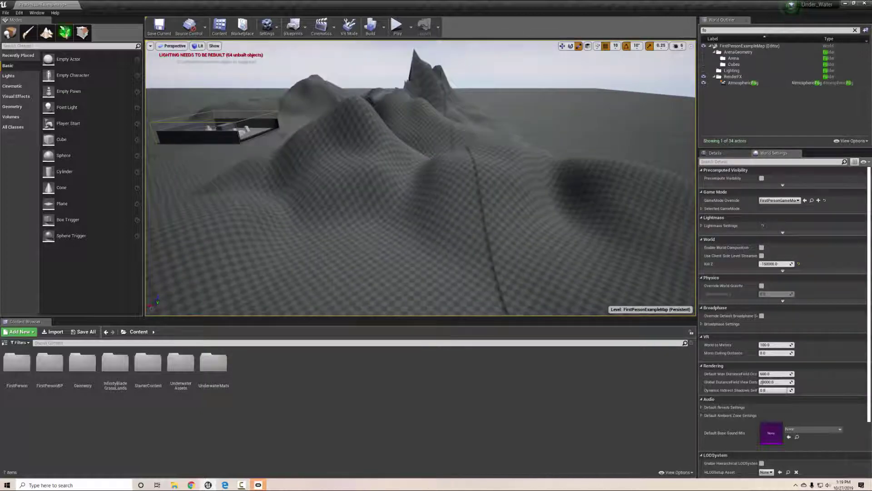
right_drag(370, 151, 411, 146)
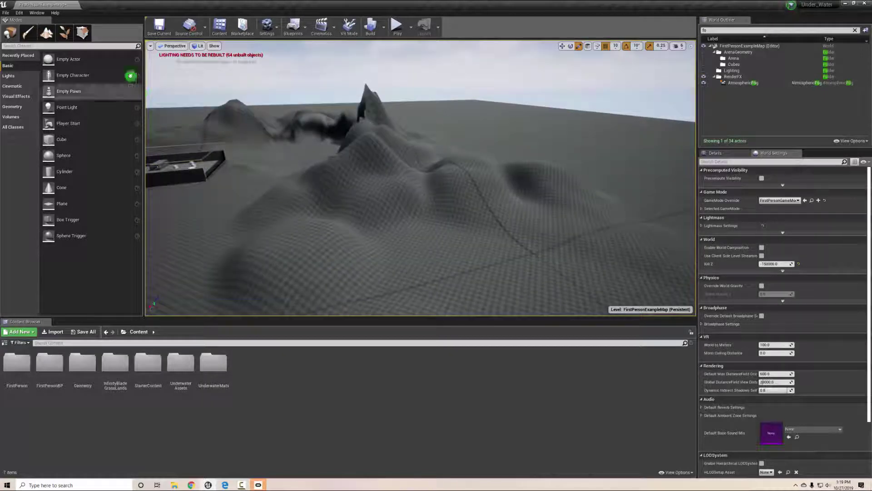
click(47, 34)
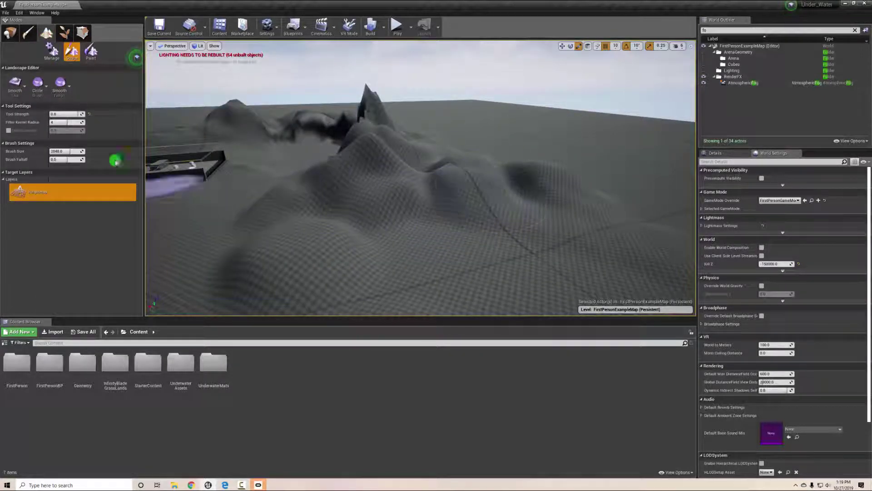
mouse_move(391, 245)
mouse_down()
mouse_move(426, 259)
mouse_move(536, 251)
mouse_move(268, 296)
mouse_move(227, 250)
mouse_move(495, 220)
mouse_up()
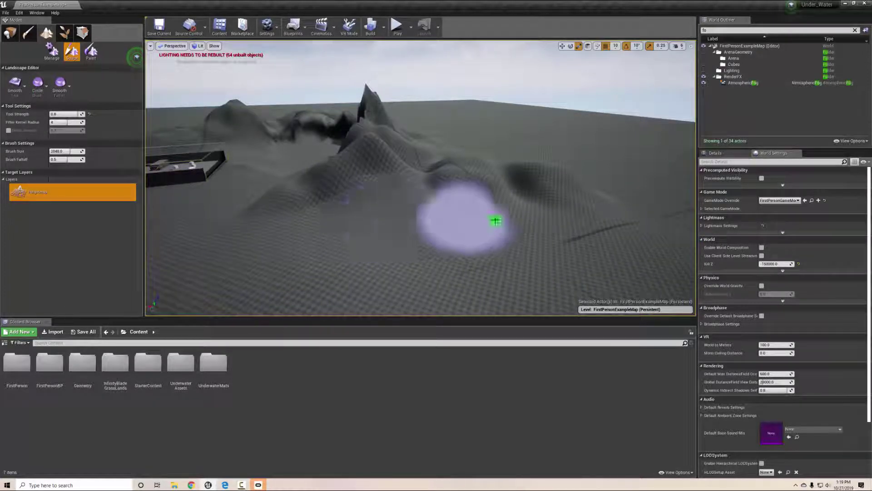
Step: Switch to the Sculpt tool and raise tall rounded hills across the smoothed ground
click(18, 86)
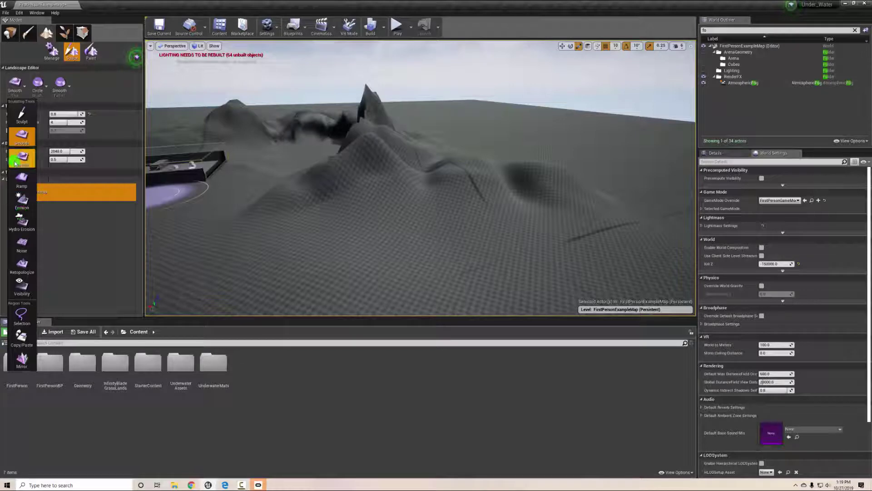
click(18, 117)
mouse_move(364, 230)
mouse_down()
mouse_move(288, 209)
mouse_move(514, 187)
mouse_move(564, 203)
mouse_move(268, 277)
mouse_move(132, 237)
mouse_up()
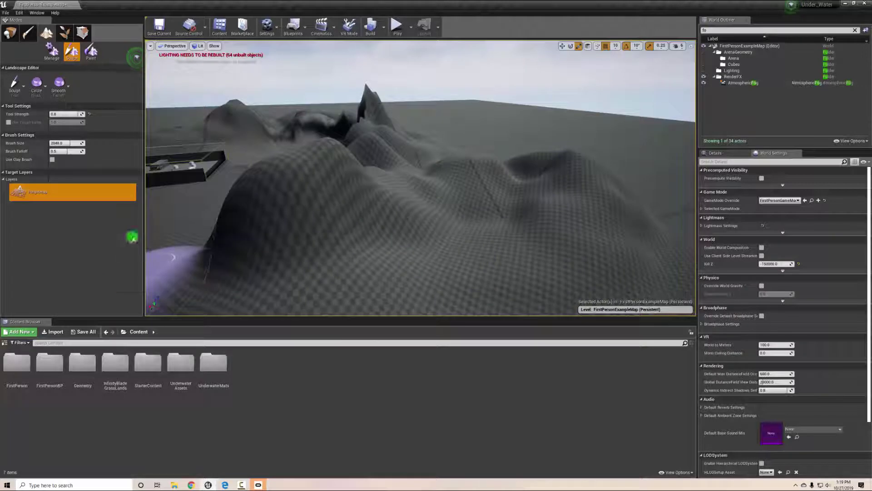
Step: Switch to the Erosion tool and erode the slopes of the newly raised hills
click(20, 92)
click(23, 200)
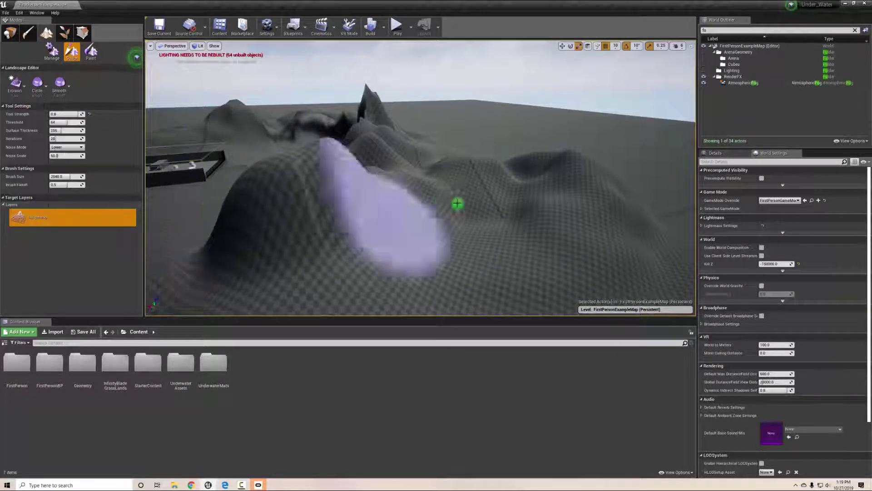
mouse_move(376, 194)
mouse_down()
mouse_move(531, 183)
mouse_move(444, 191)
mouse_move(372, 210)
mouse_move(301, 251)
mouse_move(465, 236)
mouse_move(462, 211)
mouse_up()
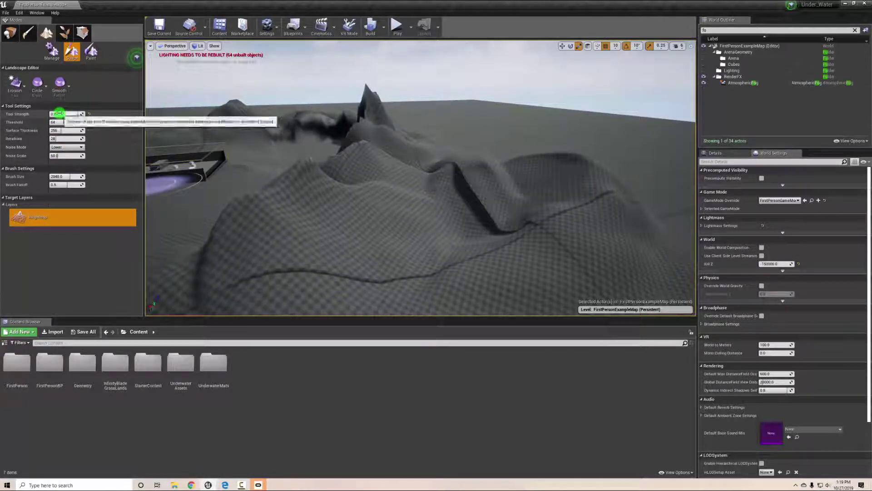
Step: Erode the hills farther along the ridge with the Erosion tool
right_drag(475, 177, 595, 172)
right_drag(608, 176, 608, 176)
mouse_move(442, 226)
mouse_down()
mouse_move(407, 233)
mouse_move(306, 206)
mouse_move(446, 178)
mouse_up()
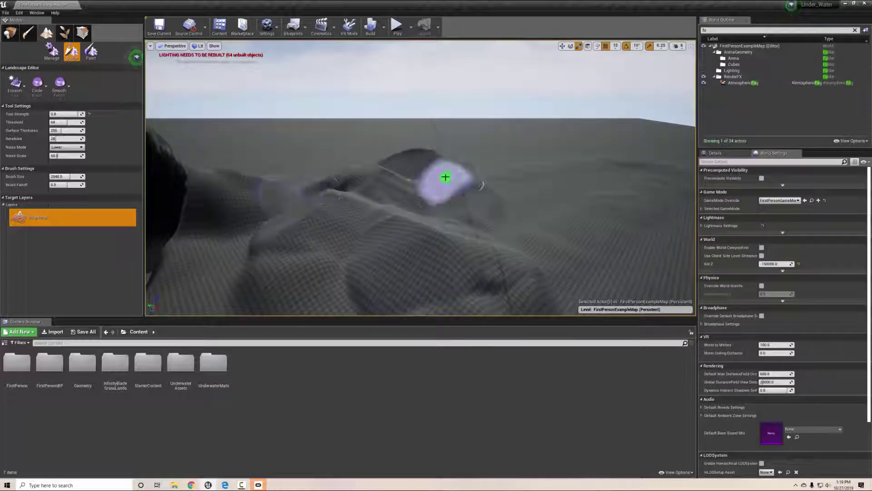
mouse_move(445, 177)
right_down()
mouse_move(341, 142)
mouse_move(379, 153)
mouse_move(218, 183)
right_up()
Step: Switch to the Hydro Erosion tool and wear down the slopes and valleys around the tall peaks
click(25, 94)
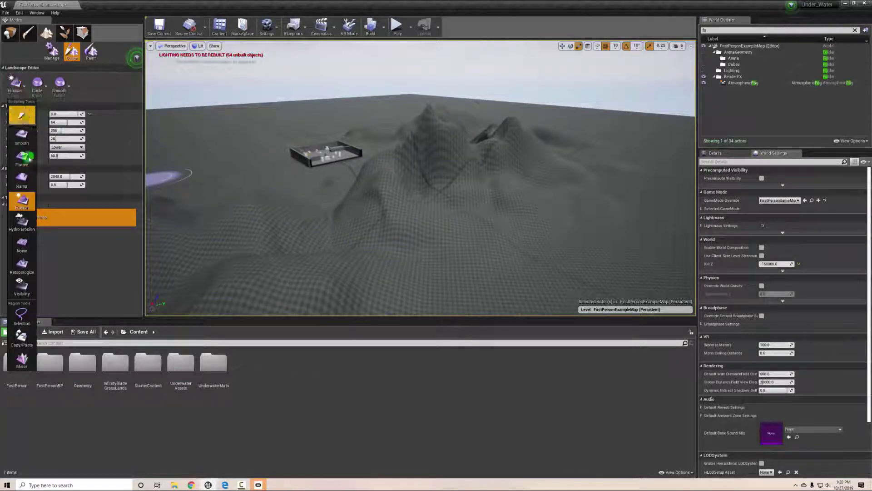
click(22, 219)
drag(561, 181, 527, 180)
right_drag(527, 180, 481, 171)
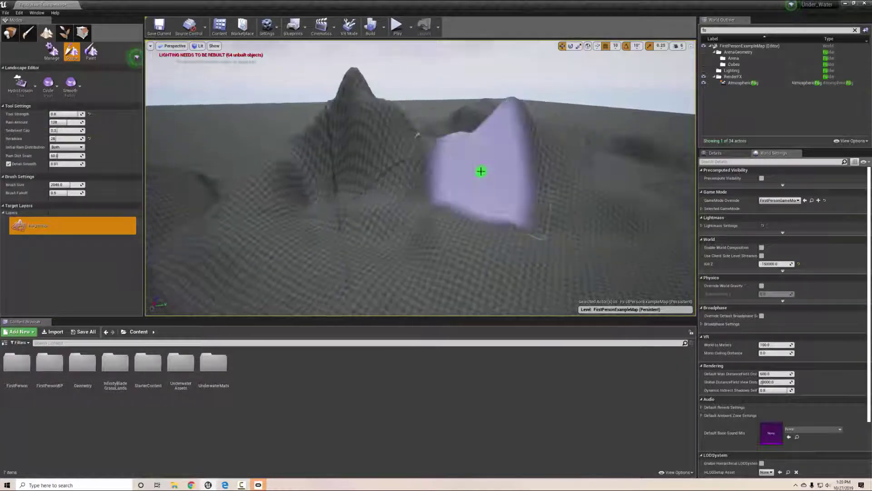
mouse_move(431, 173)
mouse_down()
mouse_move(374, 166)
mouse_move(520, 168)
mouse_move(462, 172)
mouse_move(356, 150)
mouse_move(493, 181)
mouse_move(421, 190)
mouse_move(434, 233)
mouse_up()
right_drag(434, 233, 486, 168)
mouse_move(486, 169)
mouse_down()
mouse_move(462, 175)
mouse_move(468, 240)
mouse_move(553, 96)
mouse_move(483, 224)
mouse_move(490, 239)
mouse_move(535, 244)
mouse_up()
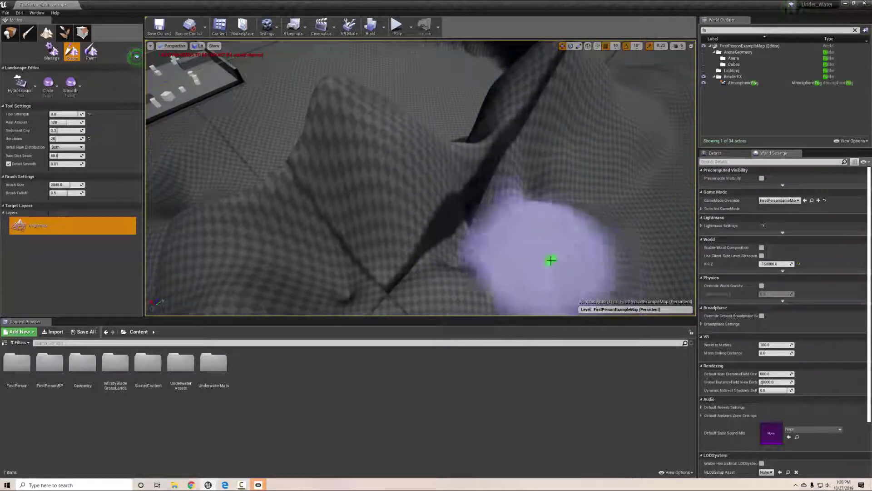
right_drag(551, 259, 460, 107)
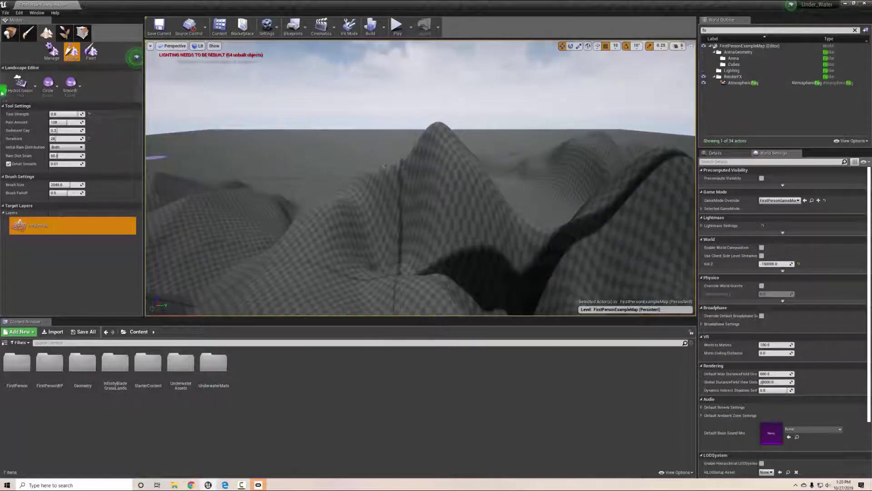
Step: Switch to the Noise tool and roughen the flat outer ground and the dark peak behind the arena
click(20, 83)
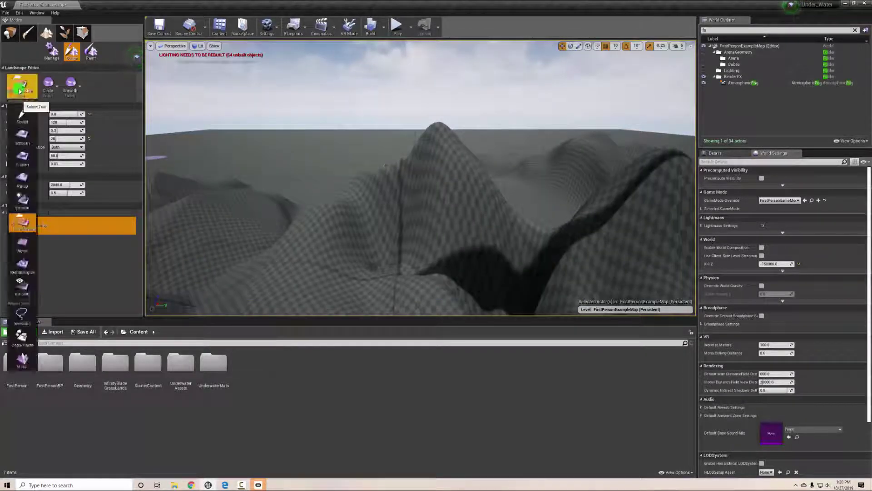
click(22, 243)
scroll(453, 195, up, 5)
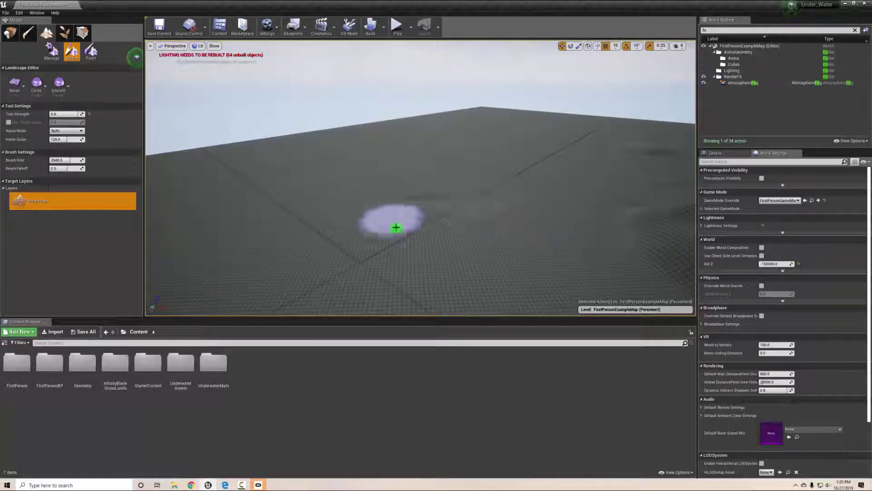
mouse_move(397, 228)
mouse_down()
mouse_move(356, 263)
mouse_move(489, 138)
mouse_move(265, 207)
mouse_move(337, 216)
mouse_move(504, 154)
mouse_up()
mouse_move(609, 160)
mouse_down()
mouse_move(577, 191)
mouse_move(347, 288)
mouse_move(301, 171)
mouse_move(355, 136)
mouse_move(518, 123)
mouse_move(570, 140)
mouse_move(494, 128)
mouse_move(644, 141)
mouse_move(516, 189)
mouse_move(387, 195)
mouse_move(433, 200)
mouse_move(500, 181)
mouse_up()
mouse_move(579, 160)
right_down()
mouse_move(672, 152)
mouse_move(604, 169)
mouse_move(716, 162)
mouse_move(787, 143)
mouse_move(870, 164)
mouse_move(869, 173)
mouse_move(816, 159)
right_up()
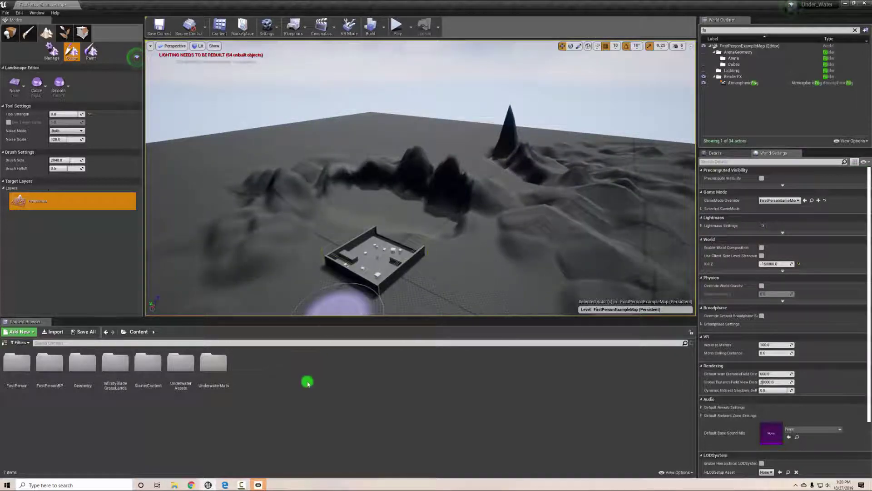
drag(433, 204, 445, 199)
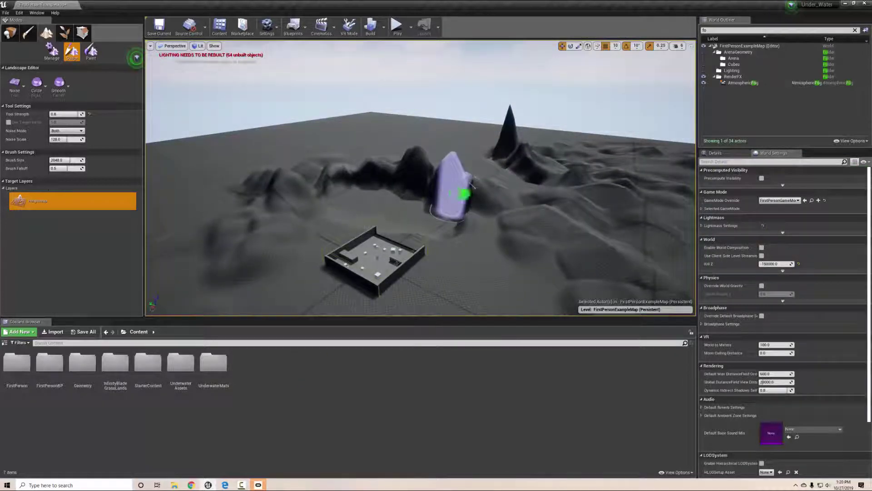
right_drag(466, 193, 481, 192)
Step: Return to Place mode, create a content folder named Landscape_Mat and open it
click(13, 33)
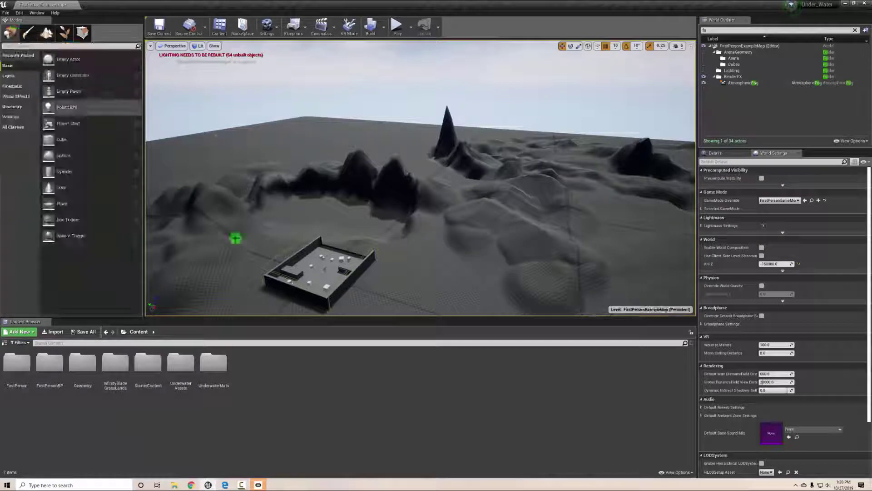
click(261, 376)
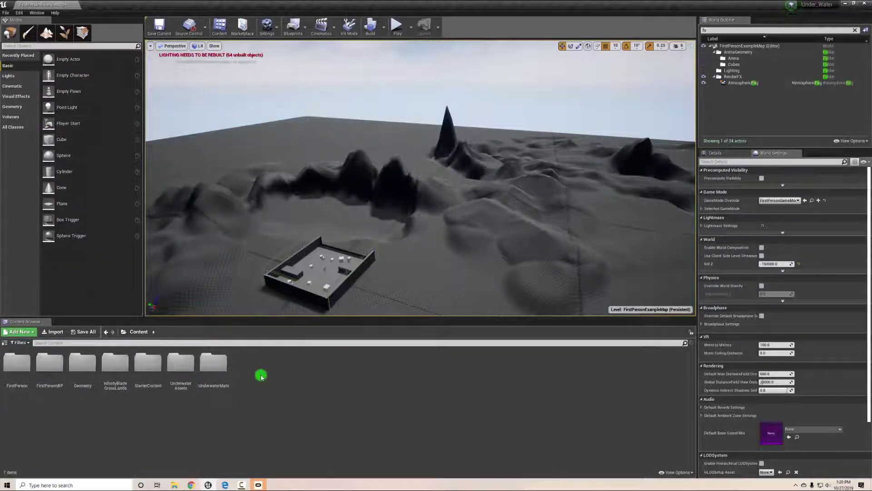
right_click(278, 370)
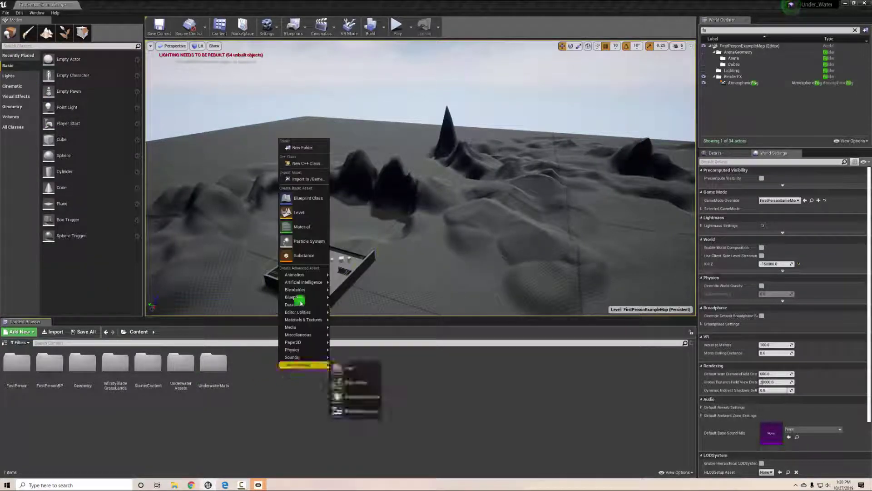
click(312, 146)
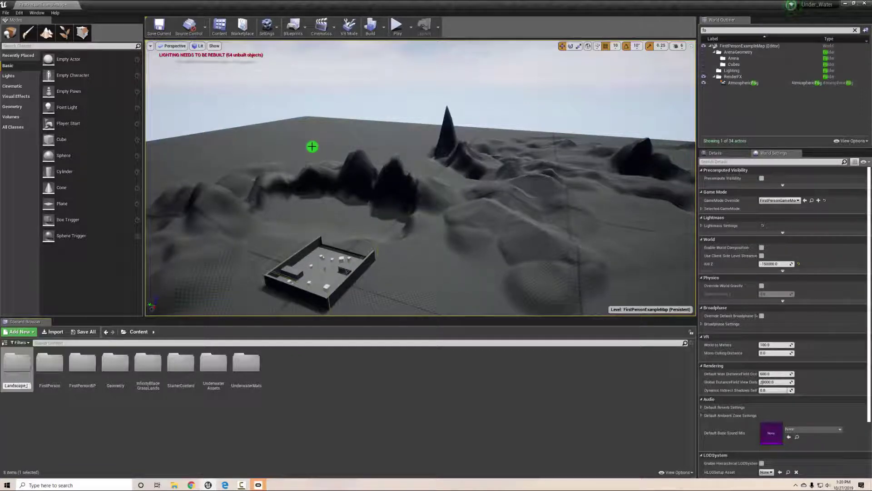
key(Return)
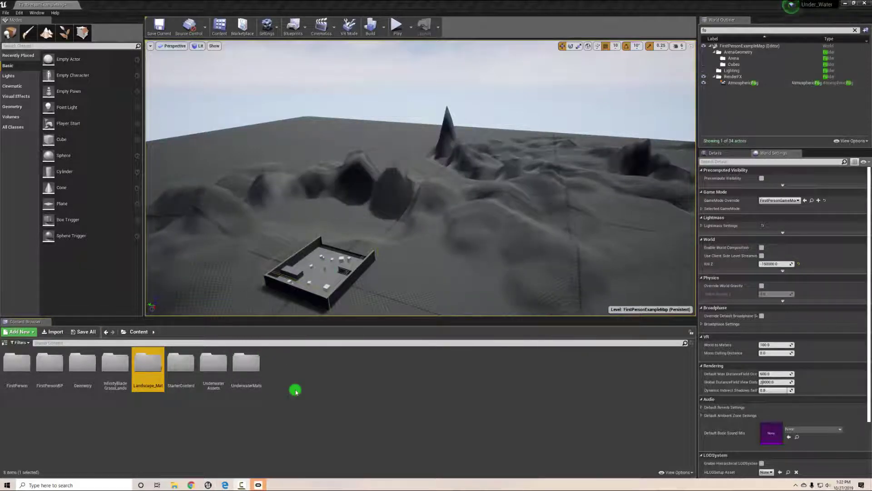
click(222, 399)
double_click(149, 363)
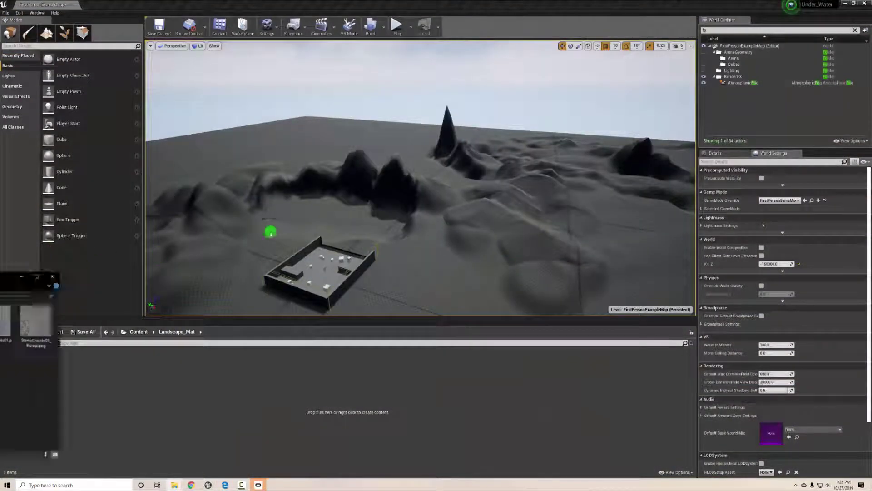
Step: Import the DirtPebbles02, DirtPebbles04, RocksGround01 and StoneChunks01 textures with their bump maps from the terrainTextures folder into Landscape_Mat
key(alt+Tab)
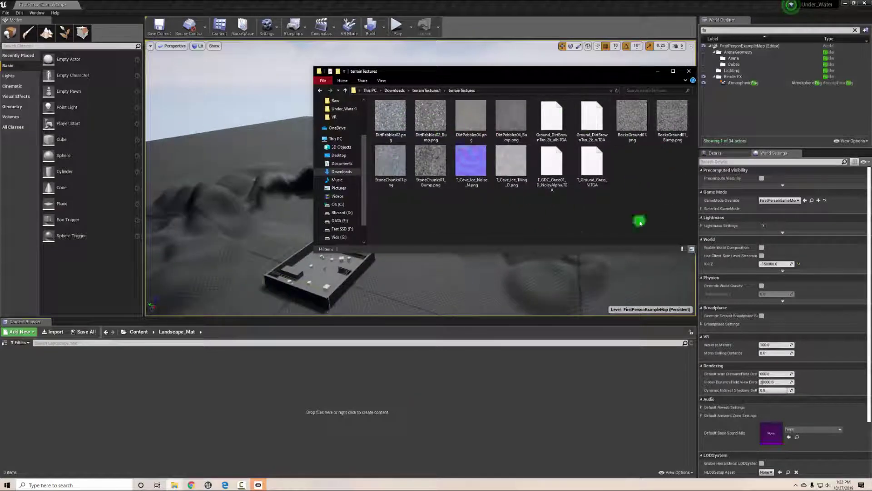
click(657, 71)
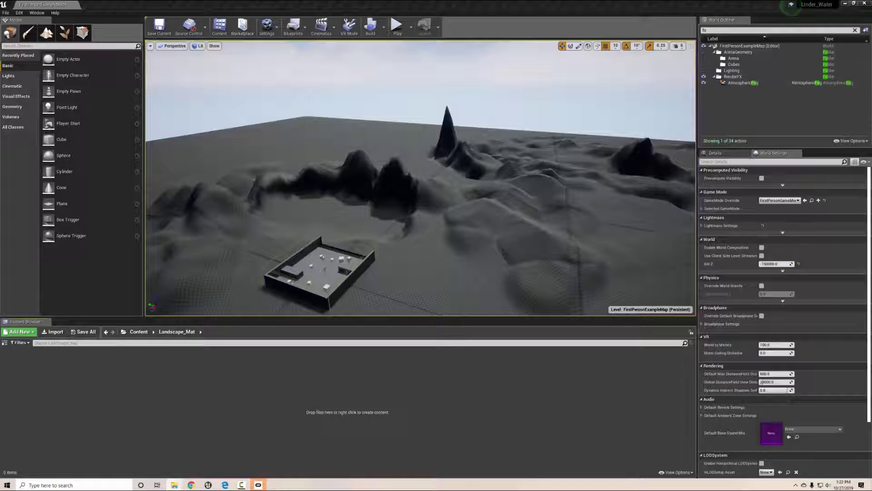
drag(128, 409, 166, 404)
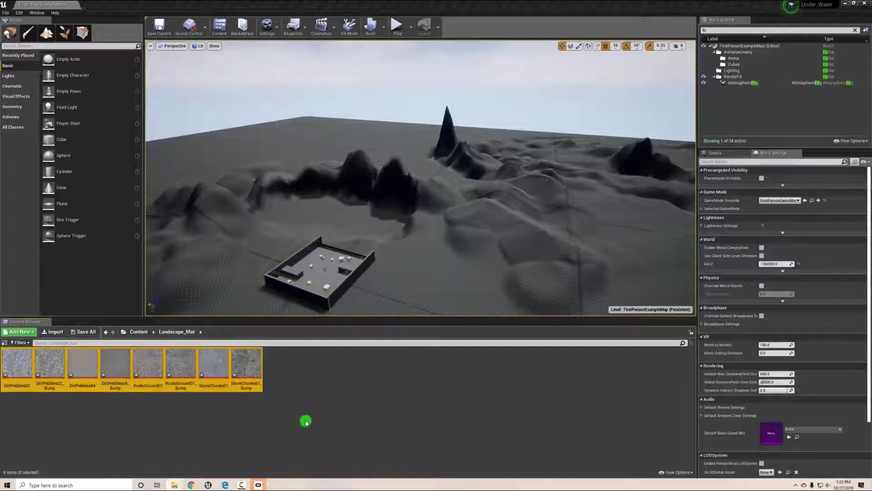
click(329, 385)
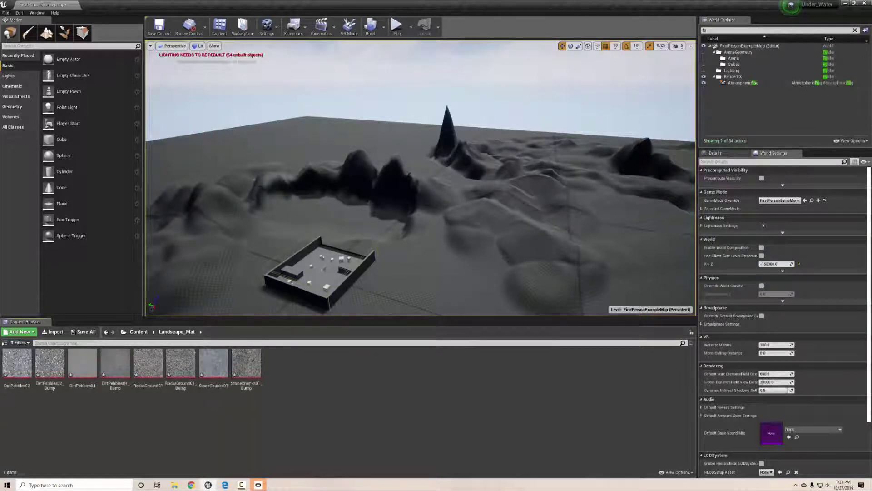
Step: Import the T_Cave_Ice_Tiling_D and T_Cave_Ice_Noise_N textures into the Landscape_Mat folder
drag(271, 417, 312, 362)
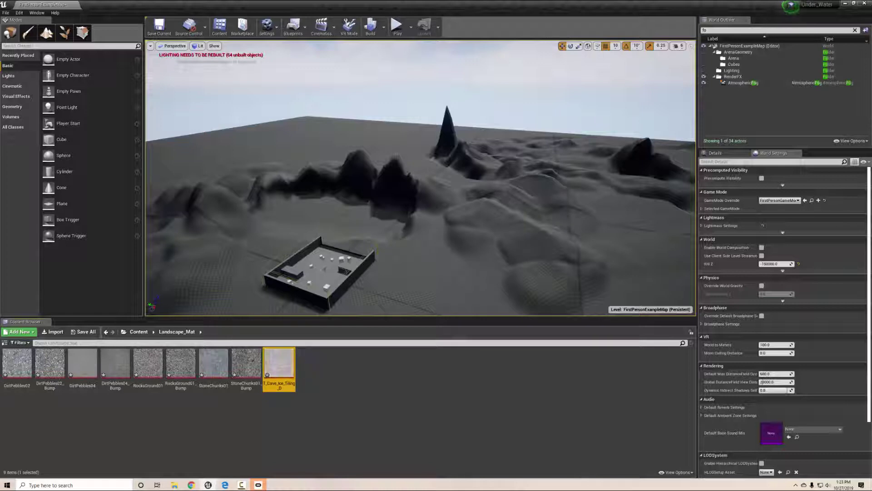
drag(351, 428, 308, 370)
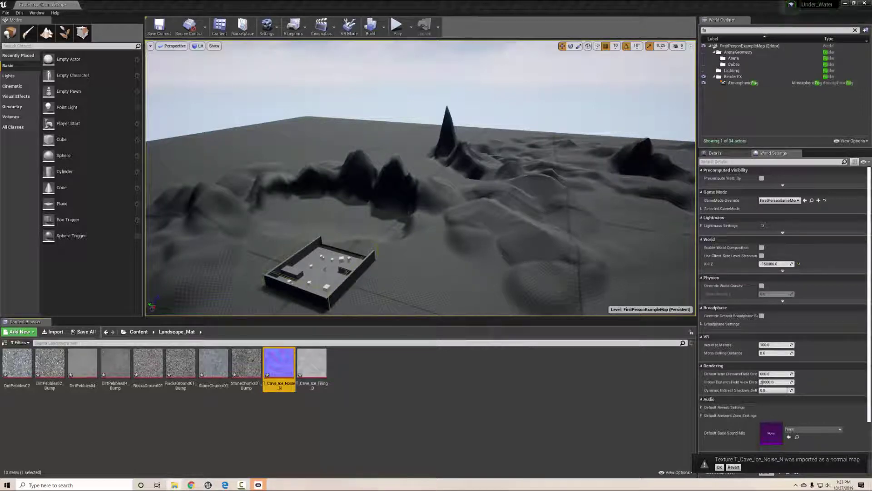
click(295, 400)
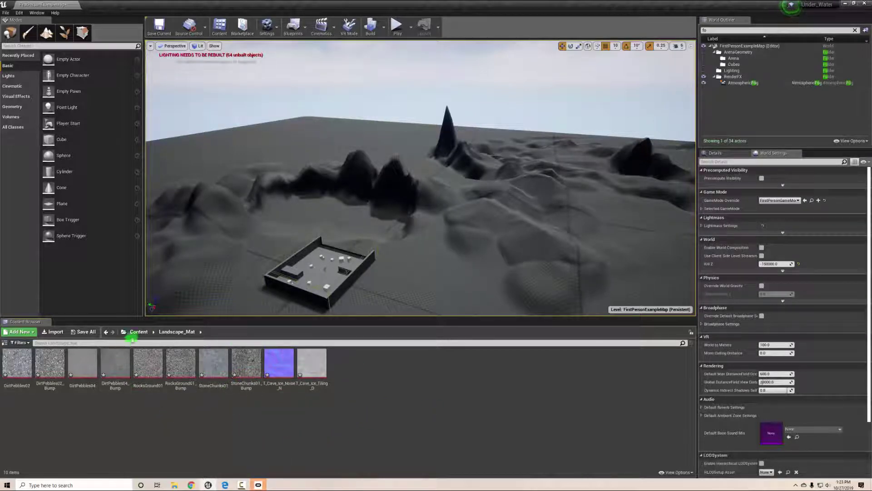
Step: Search all project content for "grass" and copy T_Ground_Grass_D and T_Ground_Grass_N into the Landscape_Mat folder
click(143, 333)
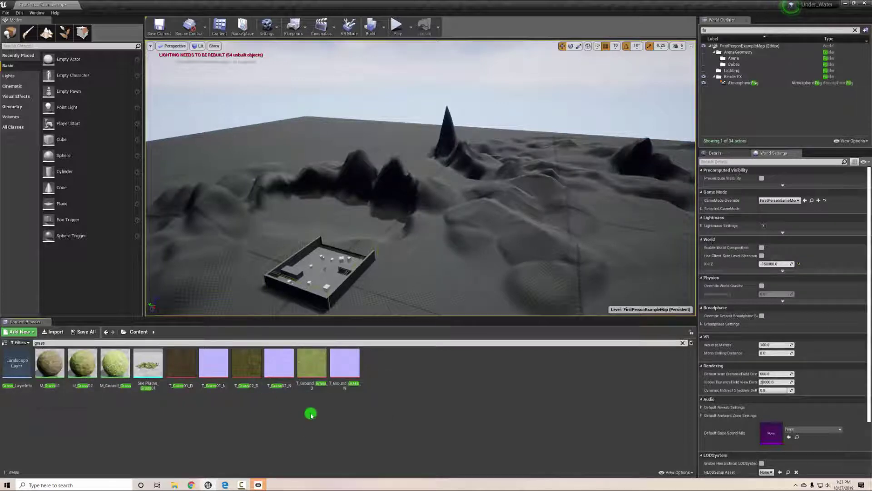
click(5, 343)
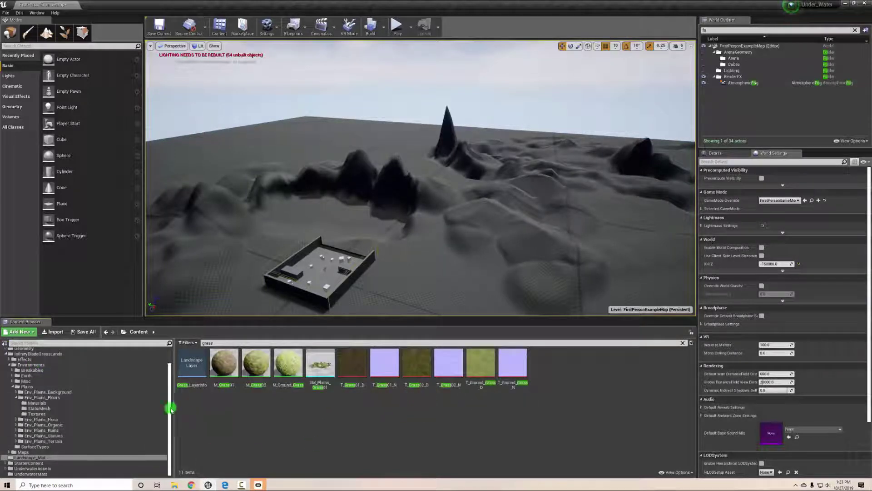
click(156, 457)
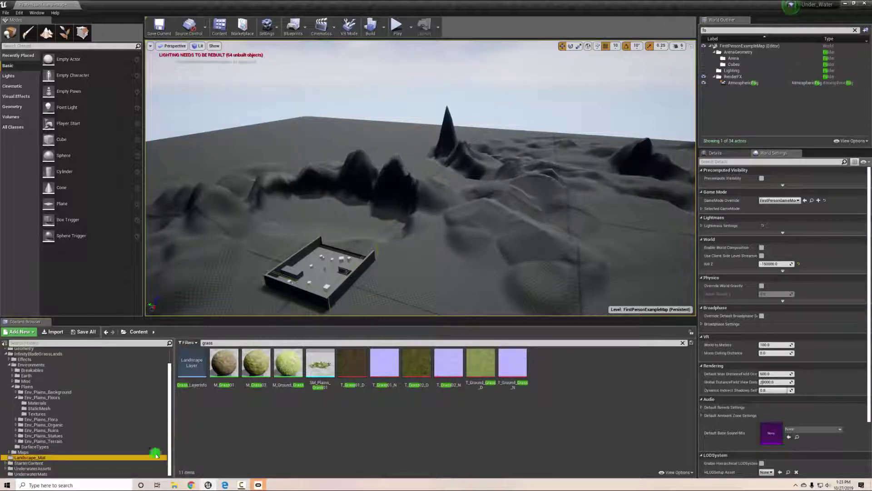
click(526, 417)
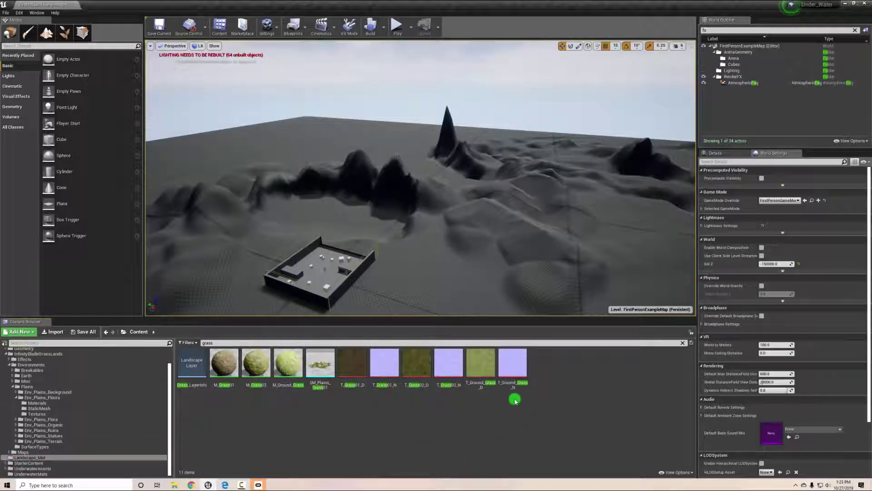
click(482, 364)
ctrl+click(513, 366)
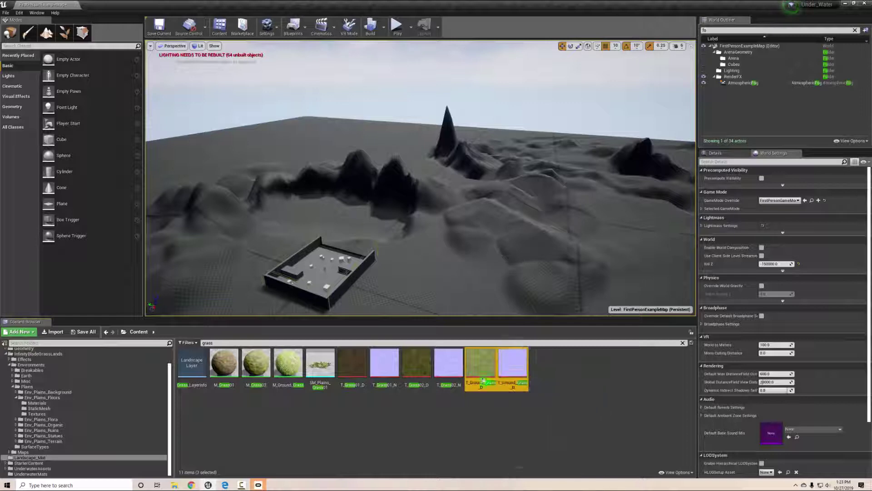
drag(483, 378, 45, 456)
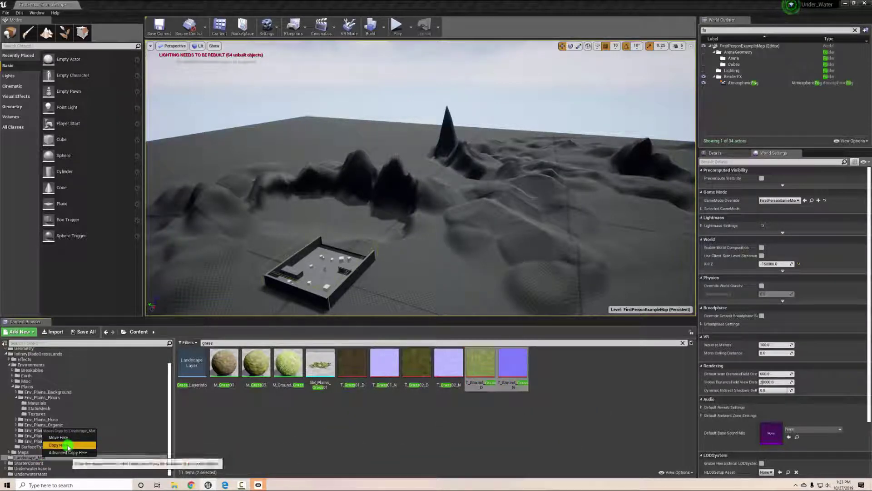
click(68, 445)
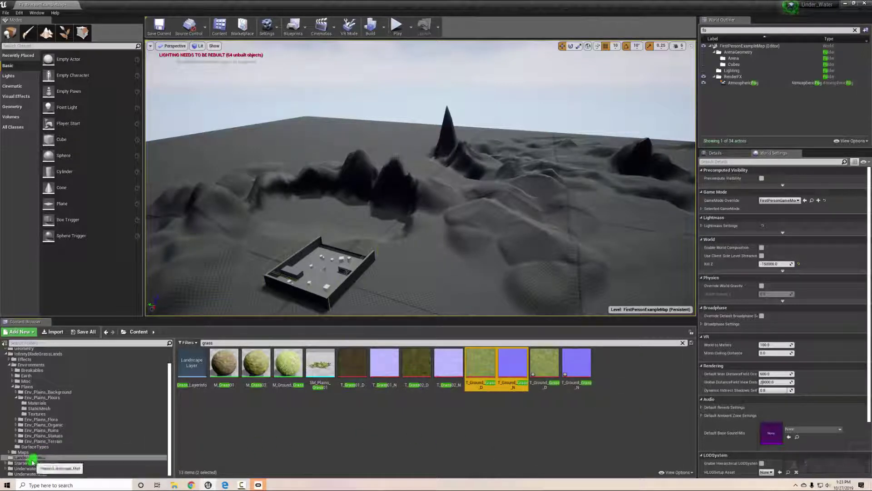
Step: Clear the grass search, open the Landscape_Mat folder and hide the folder tree
click(45, 462)
click(33, 457)
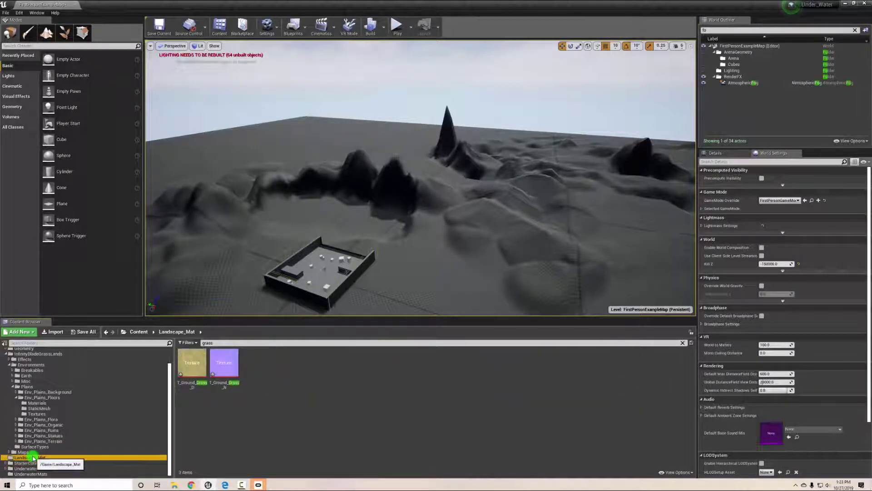
click(684, 342)
click(138, 331)
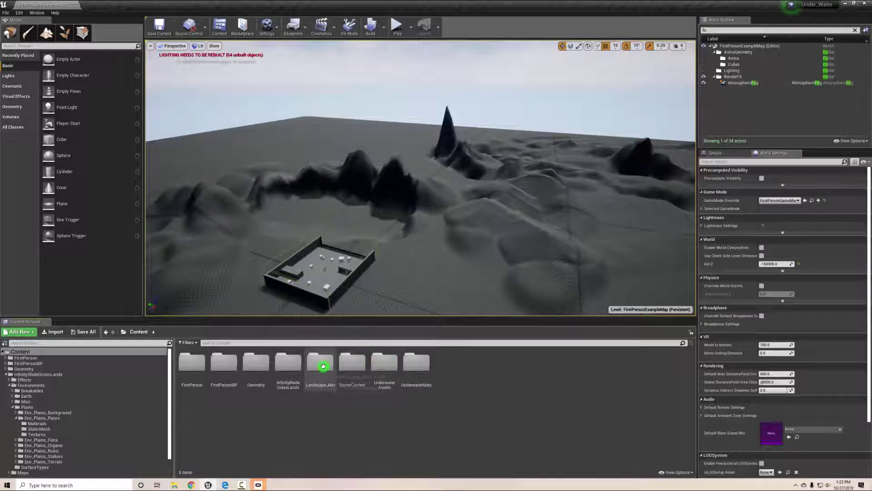
double_click(322, 363)
click(4, 343)
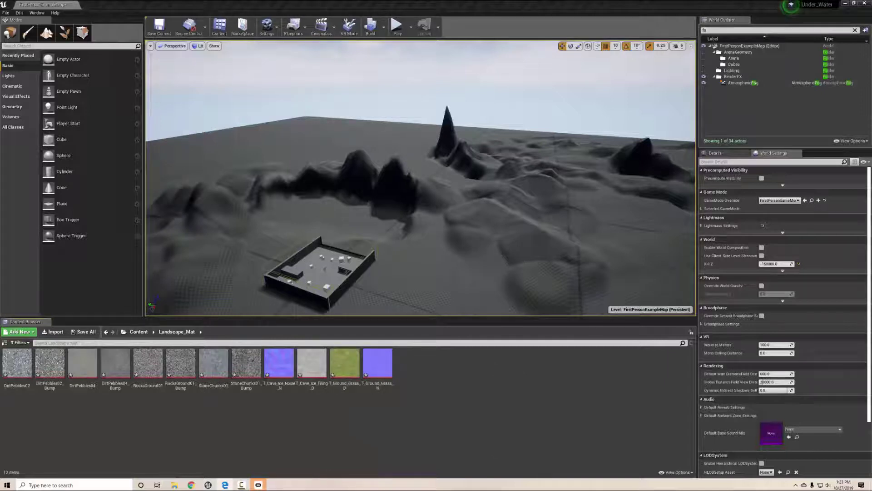
Step: Create a new material named Landscape in the Landscape_Mat folder
right_click(459, 374)
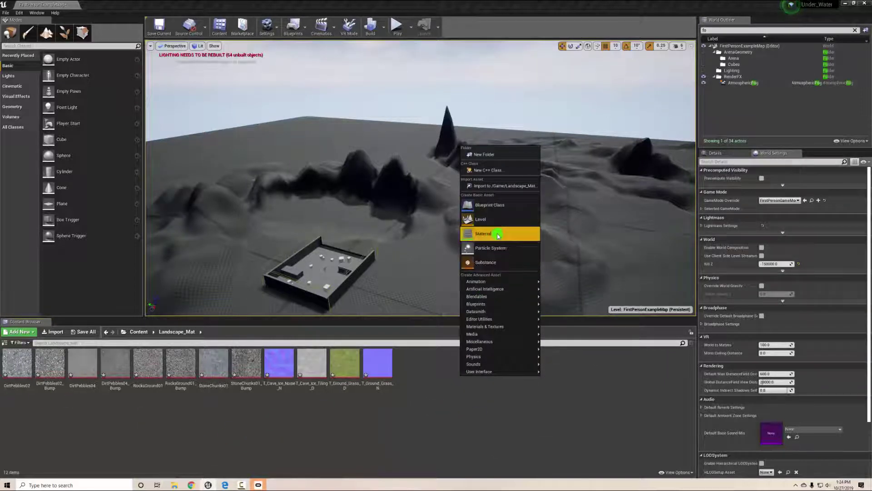
click(483, 233)
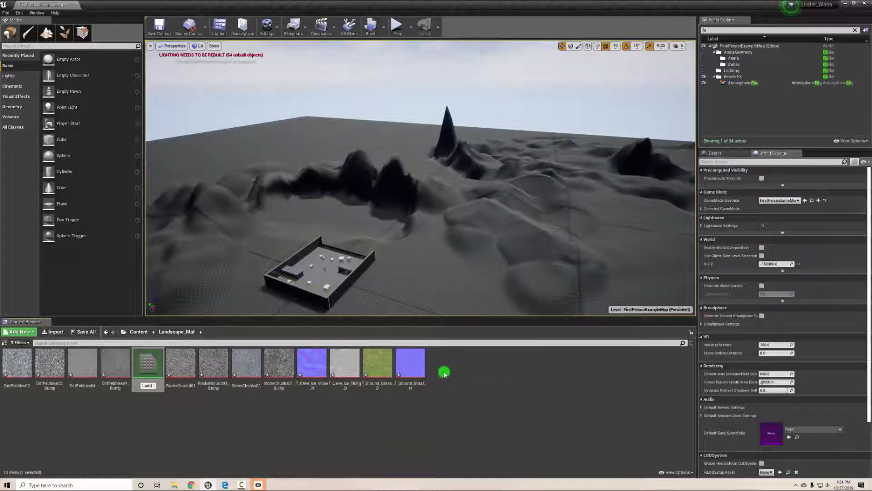
key(Return)
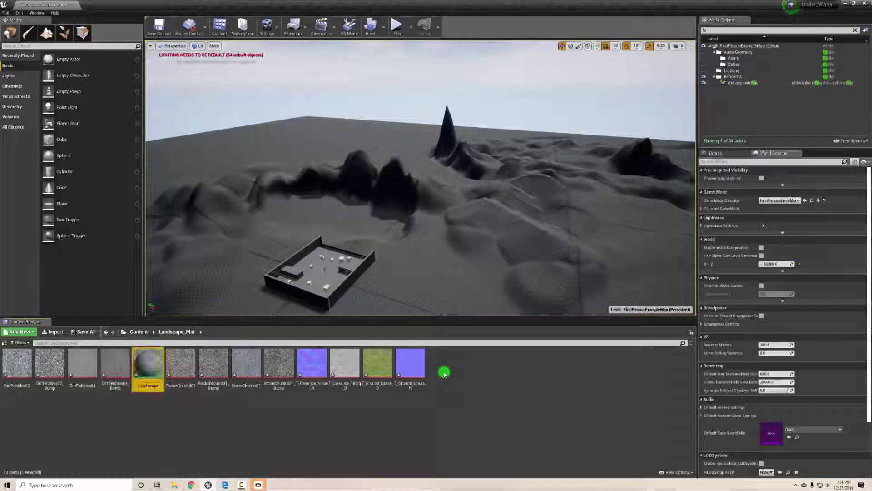
Step: Open the Landscape material for editing and add a LandscapeLayerCoords node to the left of its result node
double_click(145, 364)
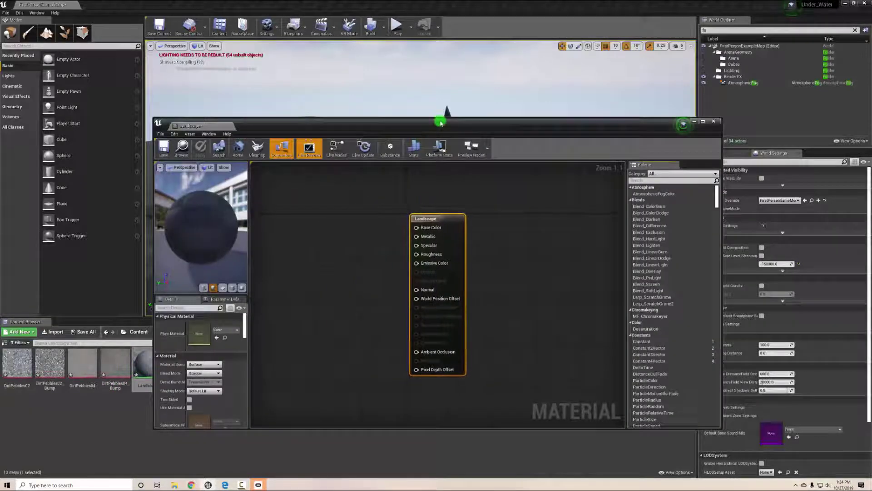
drag(440, 122, 525, 106)
drag(525, 192, 588, 203)
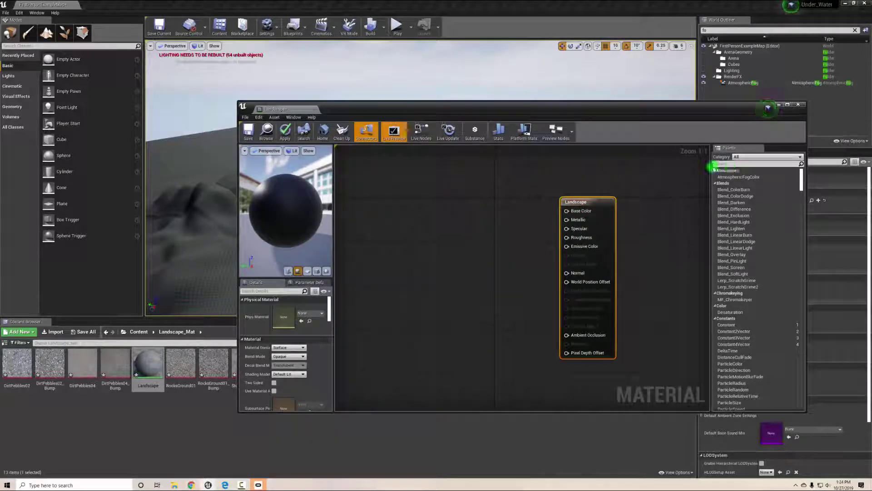
text(lan)
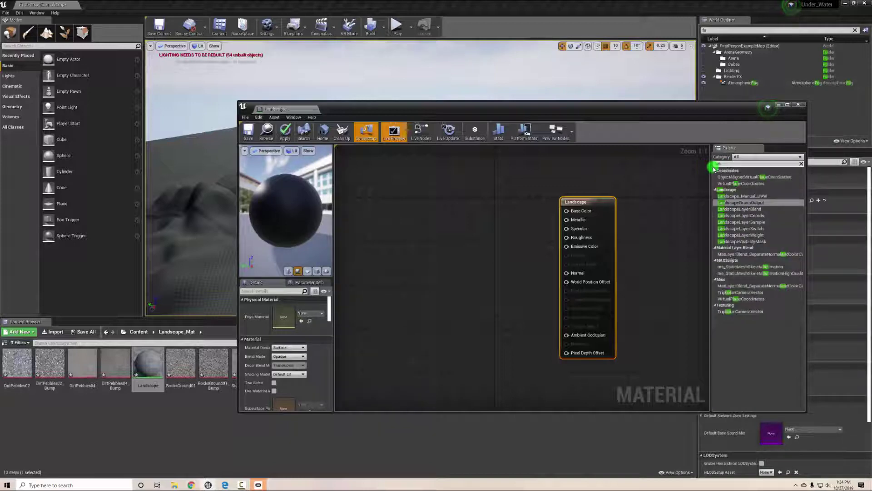
text(d)
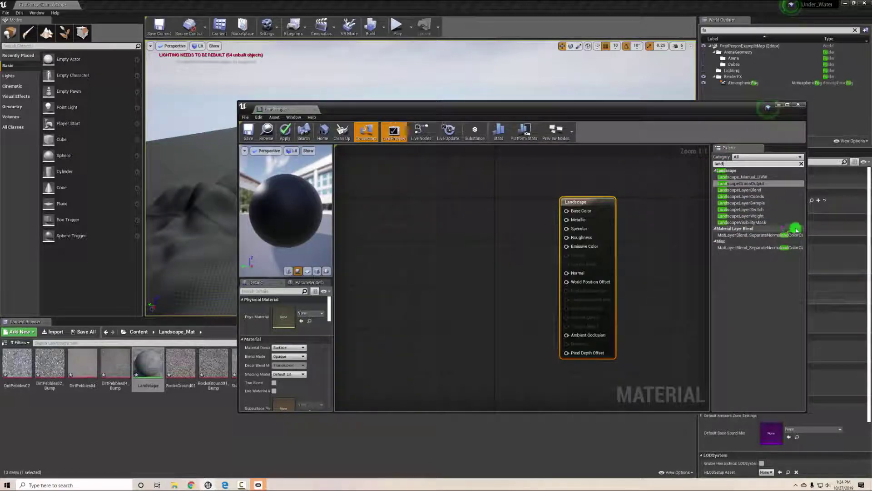
drag(748, 196, 366, 232)
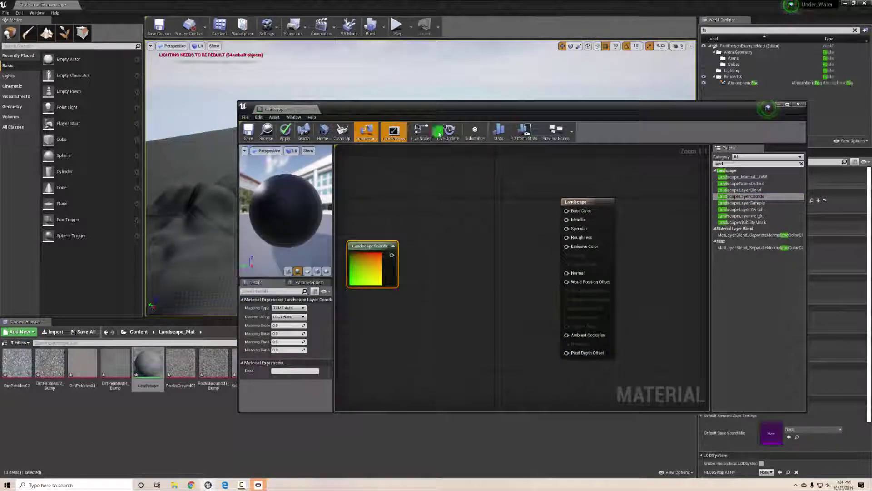
Step: Reposition the material editor above the texture assets and add T_Ground_Grass_D and T_Ground_Grass_N to the graph as texture samples
drag(445, 107, 414, 202)
drag(468, 165, 470, 140)
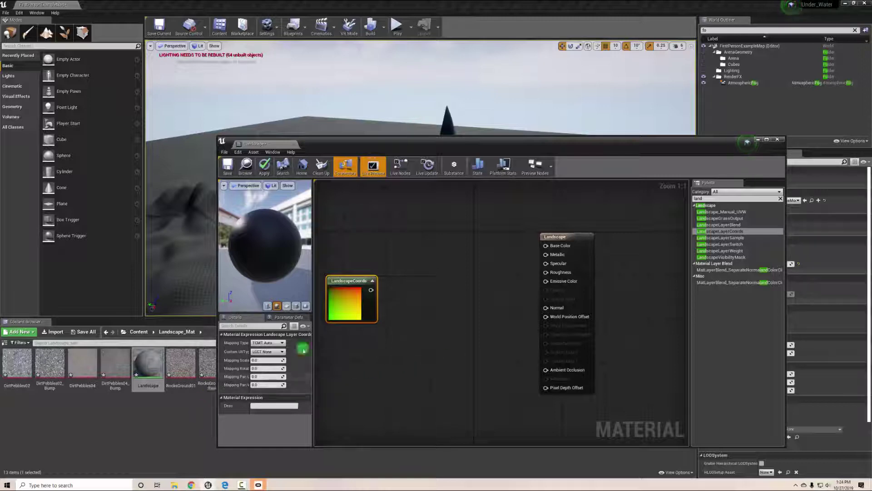
drag(389, 145, 269, 44)
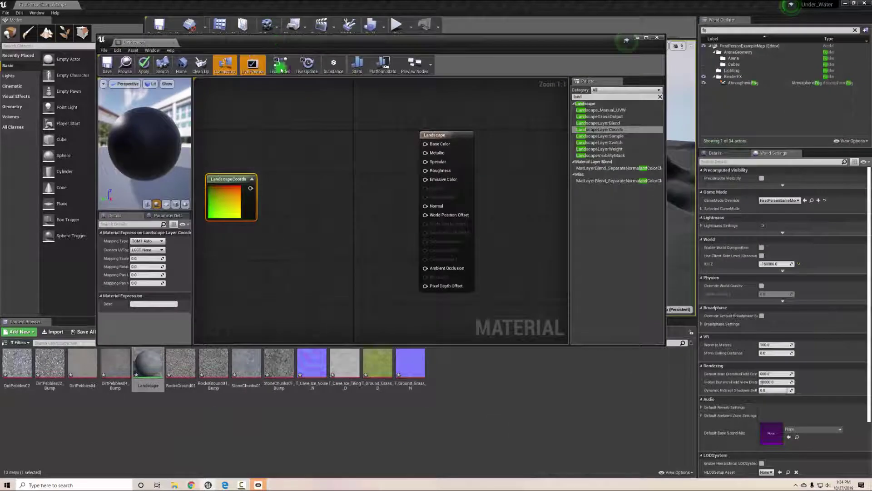
drag(377, 363, 312, 91)
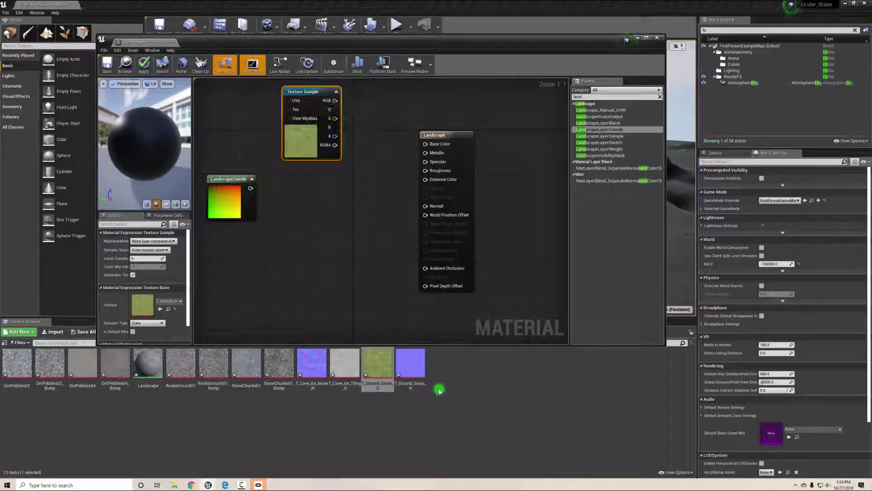
drag(410, 364, 279, 274)
scroll(344, 242, down, 4)
scroll(321, 140, up, 1)
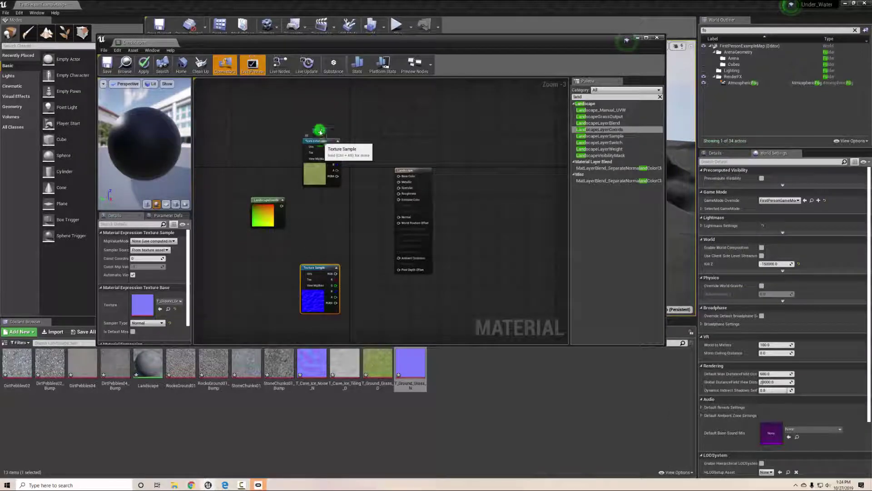
Step: Space the two grass texture samples farther apart vertically and shift the LandscapeCoords node farther left of them
drag(322, 139, 317, 117)
drag(262, 203, 213, 203)
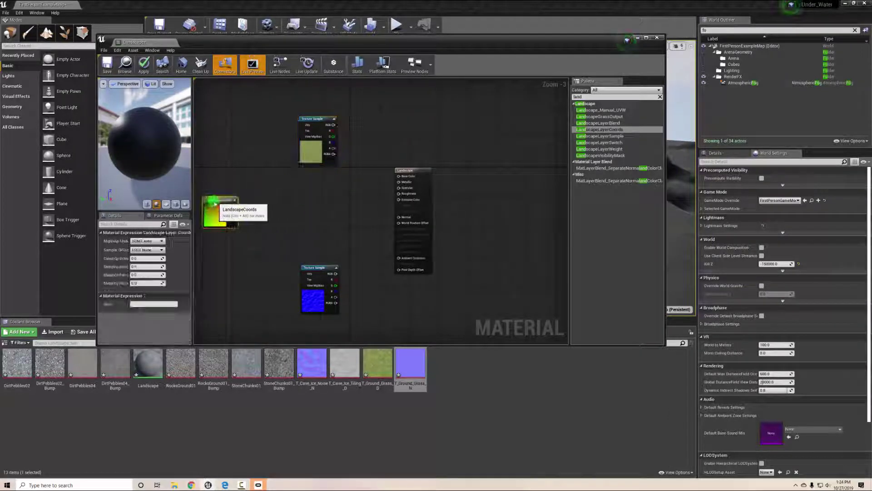
drag(311, 268, 321, 298)
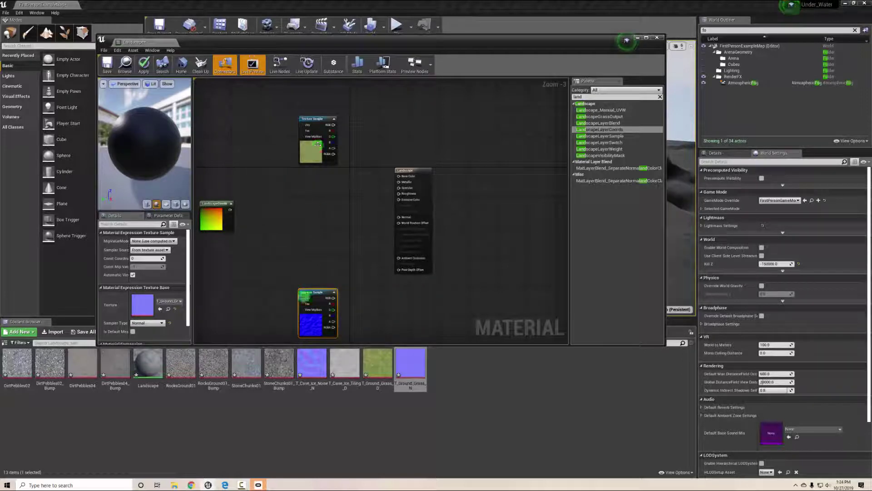
click(316, 426)
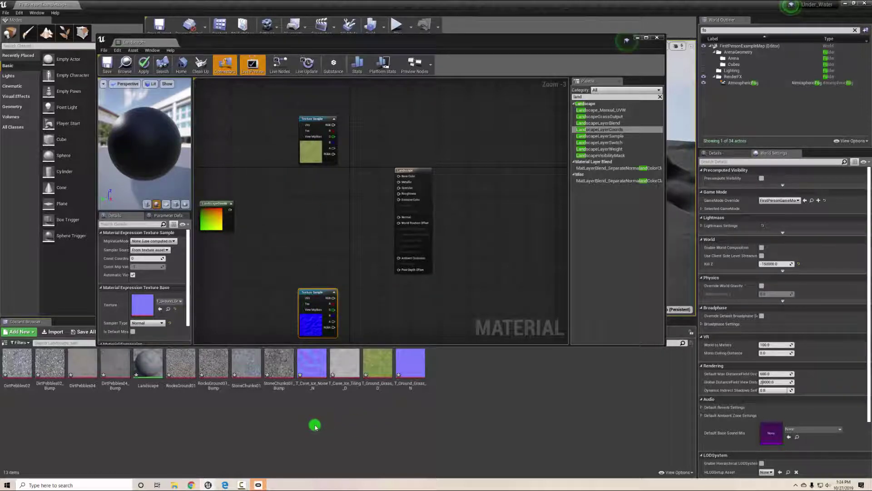
Step: Add T_Cave_Ice_Tiling_D below the grass color sample and T_Cave_Ice_Noise_N below the grass normal sample
drag(349, 362, 303, 172)
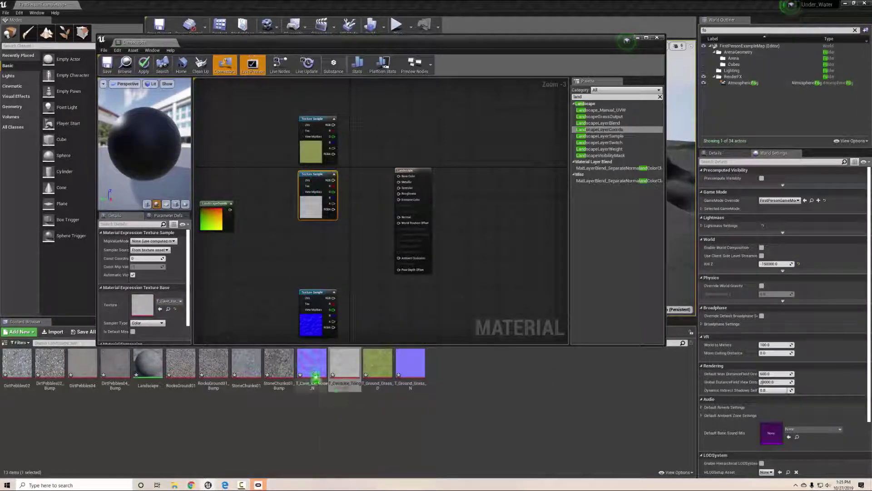
drag(312, 365, 367, 327)
right_drag(369, 261, 371, 182)
drag(384, 252, 318, 267)
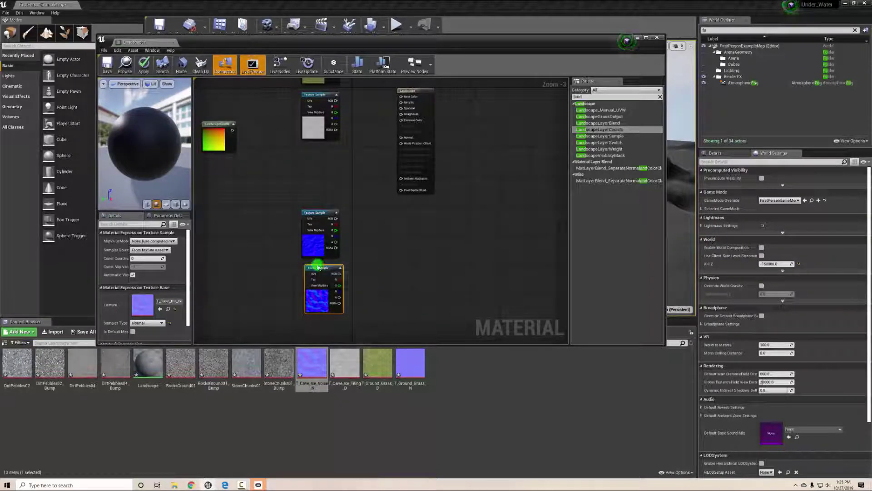
right_drag(422, 240, 397, 238)
scroll(407, 260, down, 1)
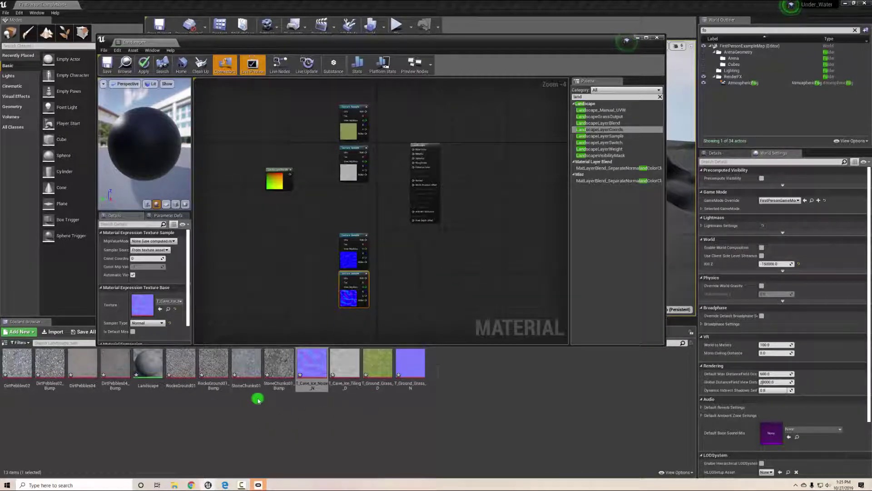
Step: Add StoneChunks01 below the ice color sample and StoneChunks01_Bump below the ice normal sample
drag(246, 364, 350, 190)
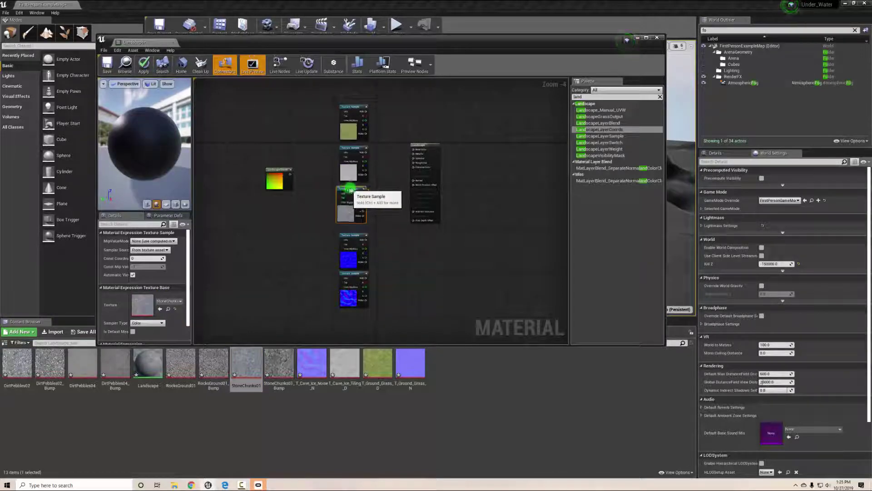
click(279, 366)
drag(279, 366, 354, 314)
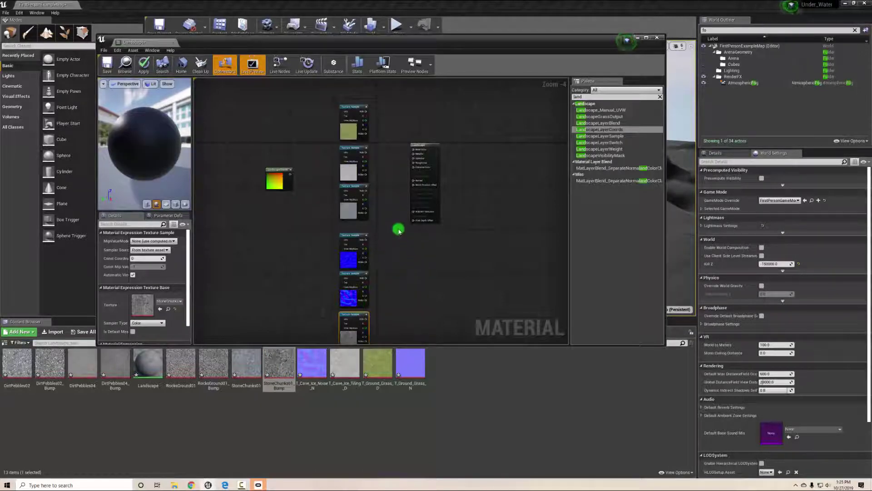
Step: Move the LandscapeCoords node farther from the textures and connect its output to the UVs input of all six texture samples
right_drag(396, 225, 399, 196)
drag(276, 150, 233, 189)
right_drag(291, 149, 293, 172)
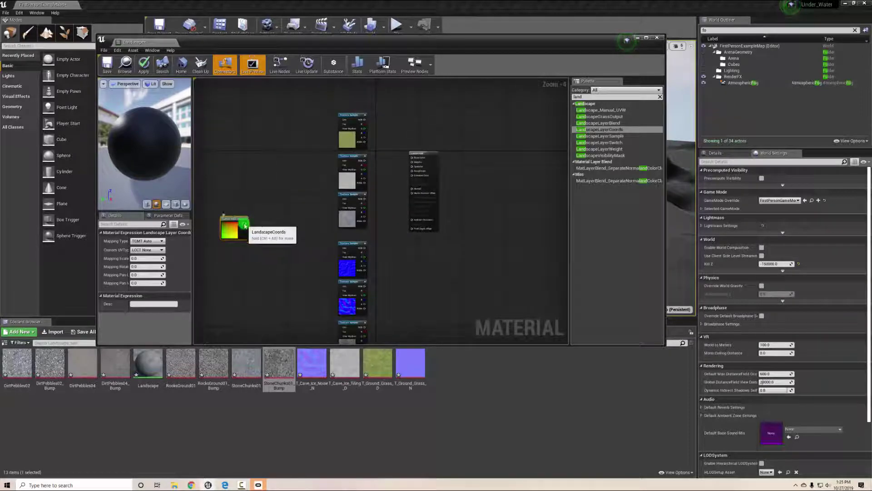
drag(246, 223, 342, 121)
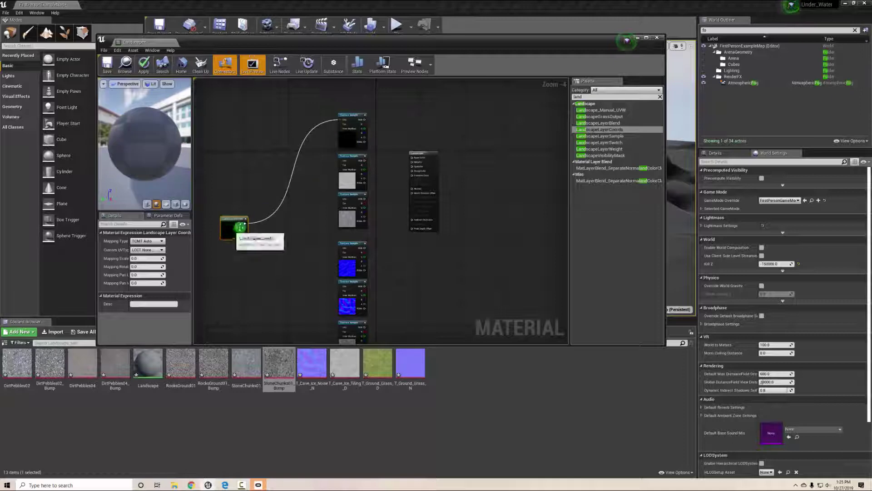
drag(245, 224, 342, 162)
drag(275, 219, 345, 199)
drag(246, 224, 341, 250)
drag(245, 223, 341, 285)
right_drag(308, 306, 307, 237)
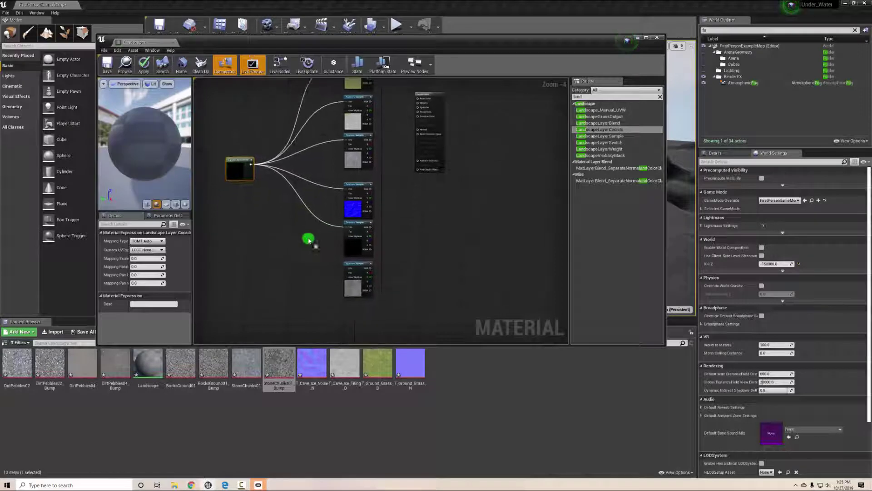
drag(249, 164, 348, 271)
Step: Move the Landscape result node farther right and add a LandscapeLayerBlend node between it and the color texture samples
right_drag(444, 247, 384, 288)
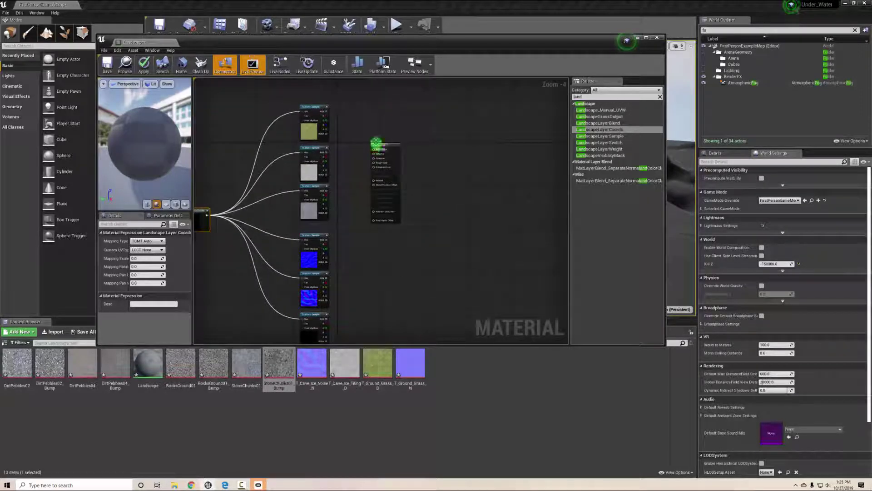
drag(390, 143, 475, 178)
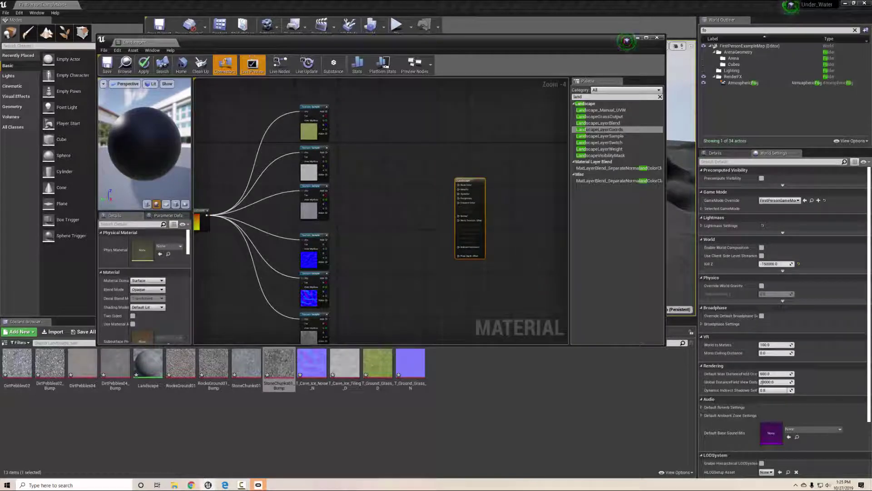
right_drag(427, 156, 420, 158)
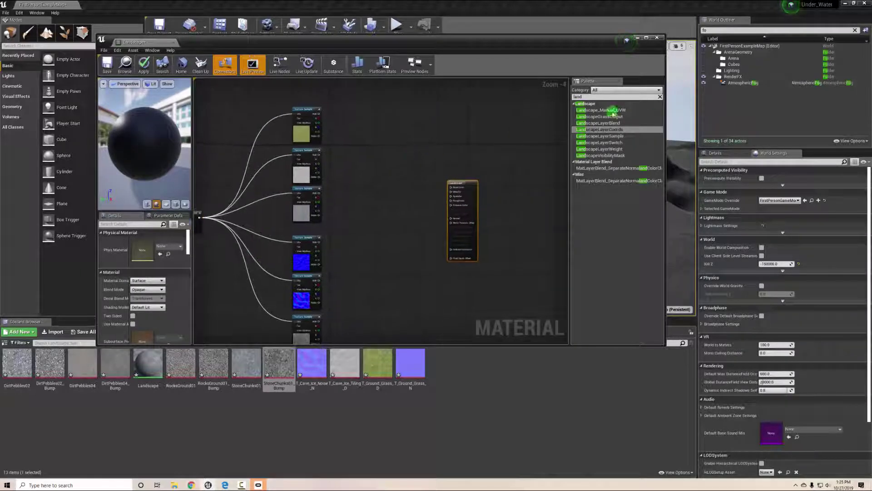
click(660, 96)
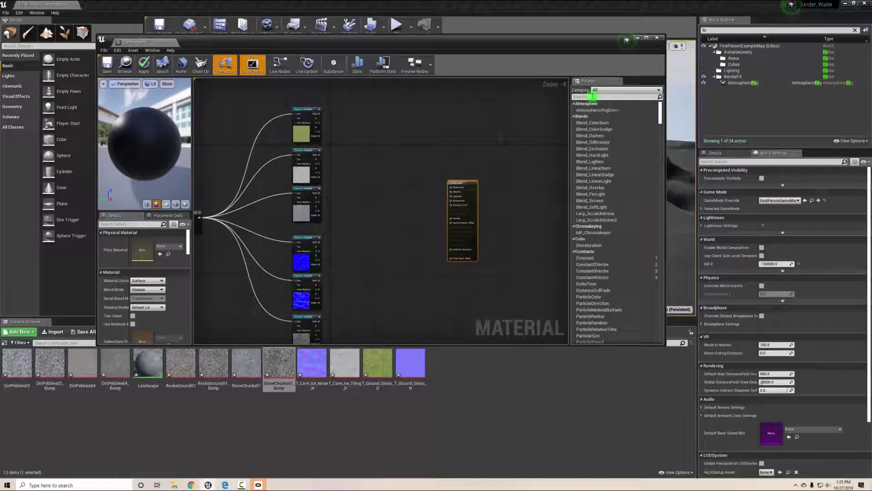
text(land)
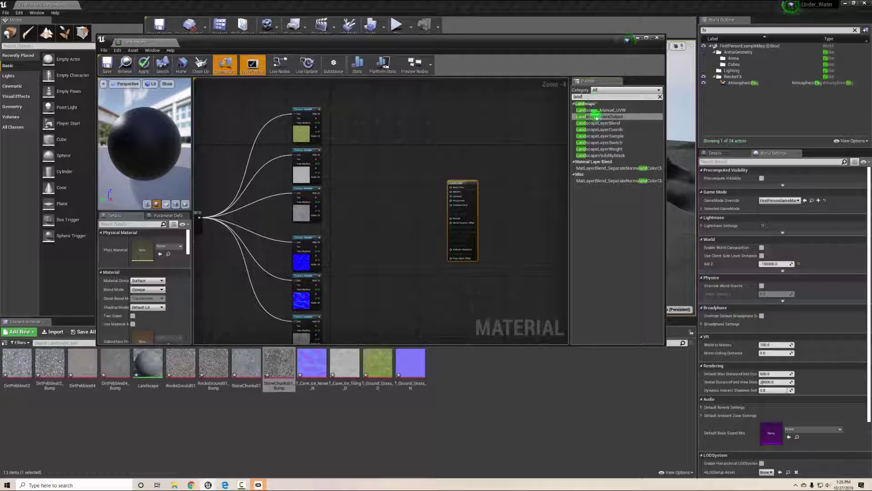
drag(598, 123, 368, 150)
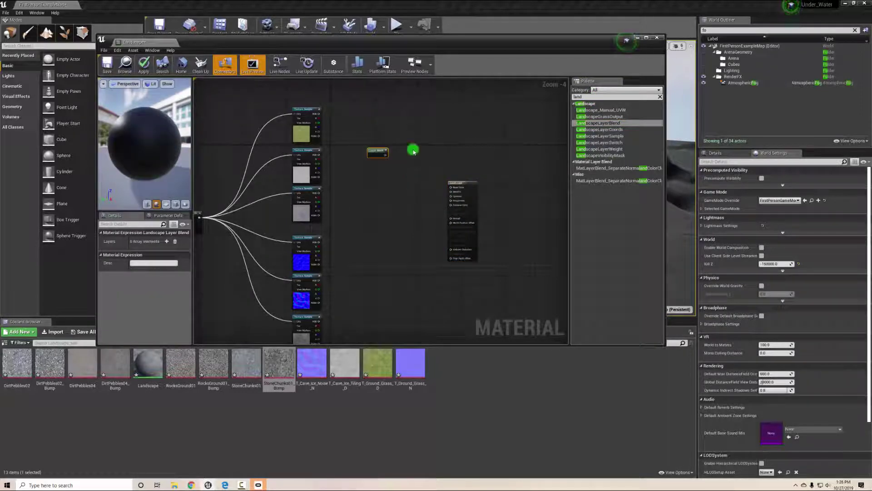
right_drag(374, 123, 389, 150)
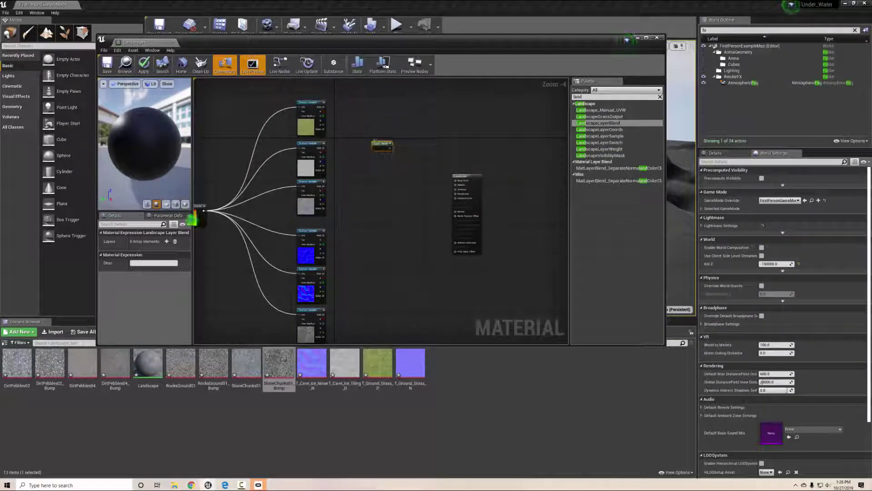
Step: Add three layer elements to the Layer Blend node
click(167, 241)
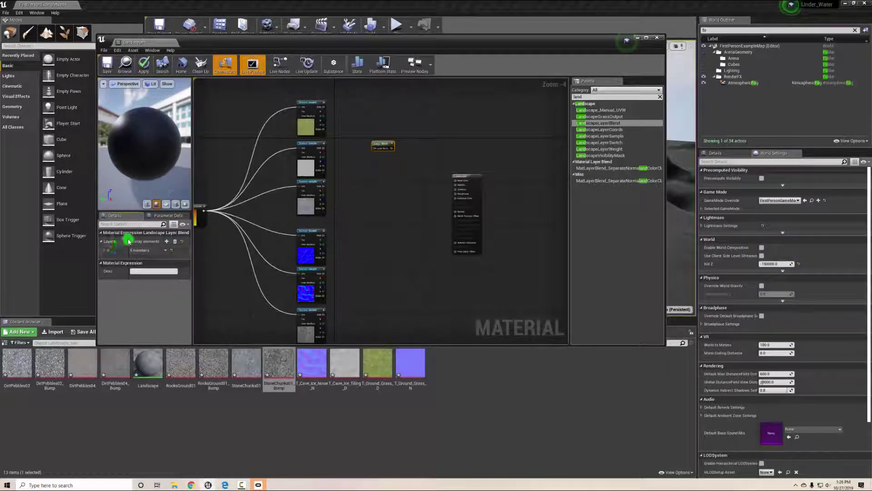
click(167, 242)
click(168, 242)
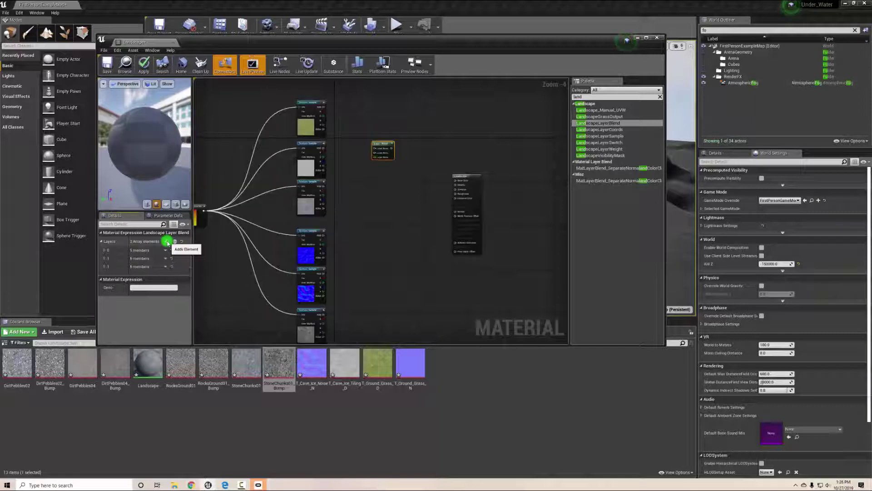
Step: Connect the RGB outputs of the grass, ice and stone color samples to the Layer Blend's first, second and third inputs respectively
right_drag(389, 200, 401, 197)
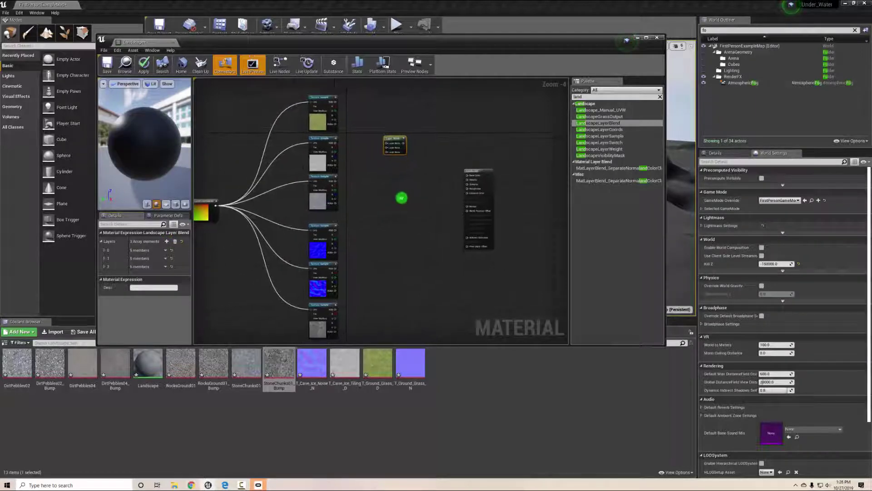
scroll(357, 156, up, 3)
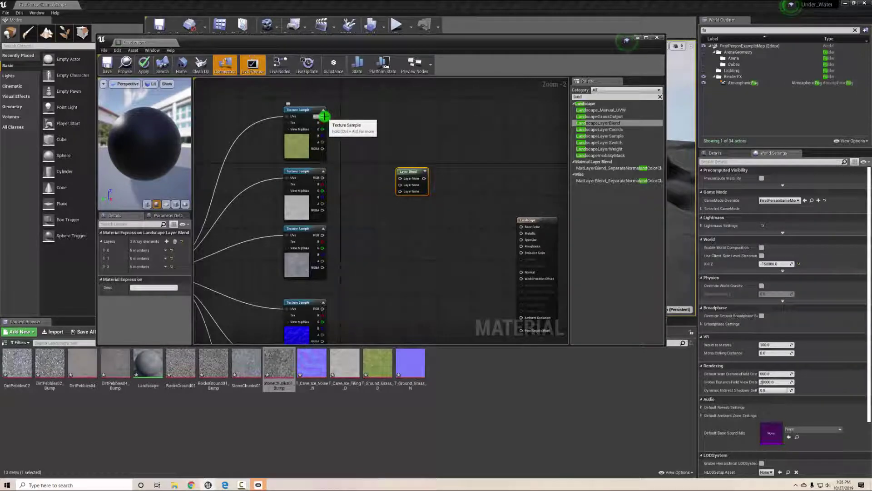
drag(323, 116, 404, 182)
drag(323, 178, 402, 186)
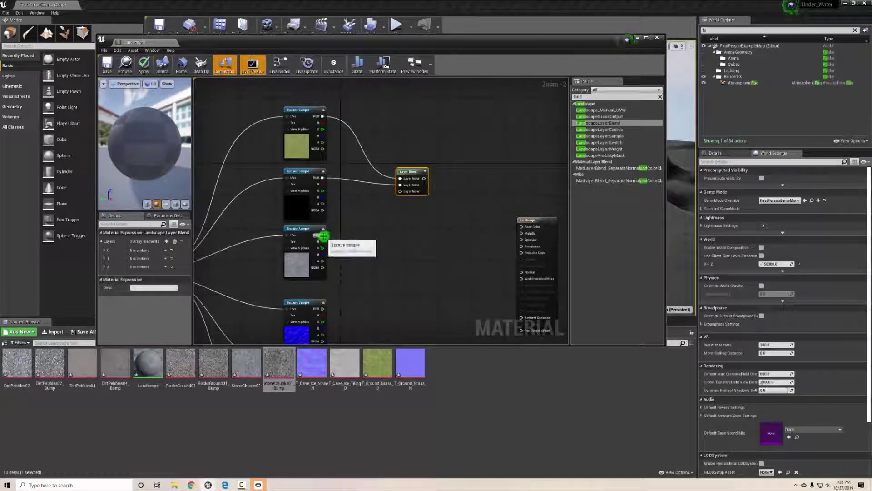
drag(322, 235, 402, 194)
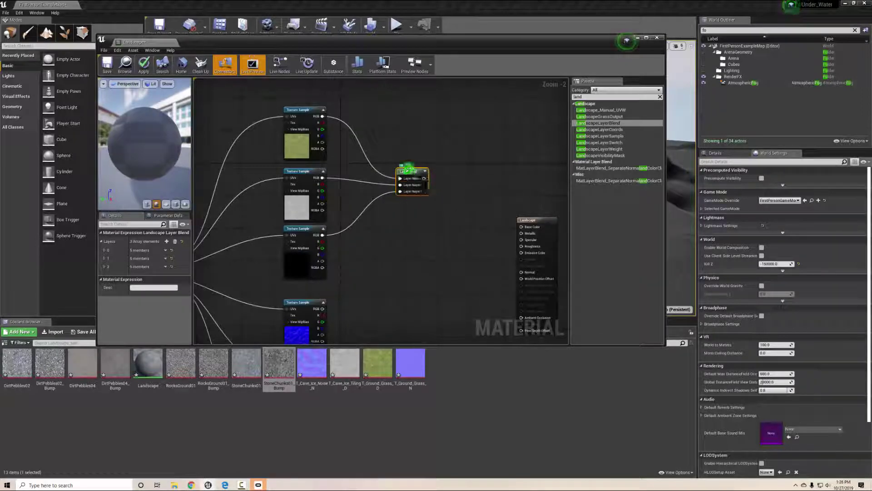
Step: Name the first layer of the Layer Blend node Grass
click(388, 196)
click(406, 173)
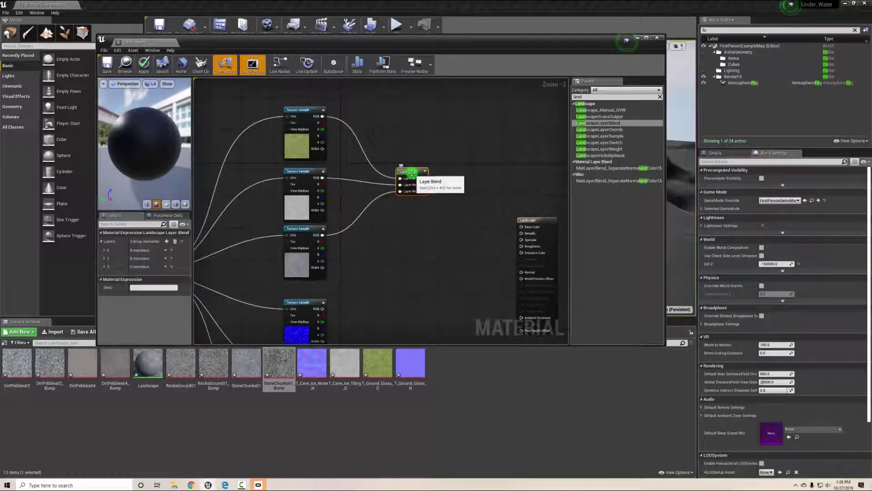
click(104, 251)
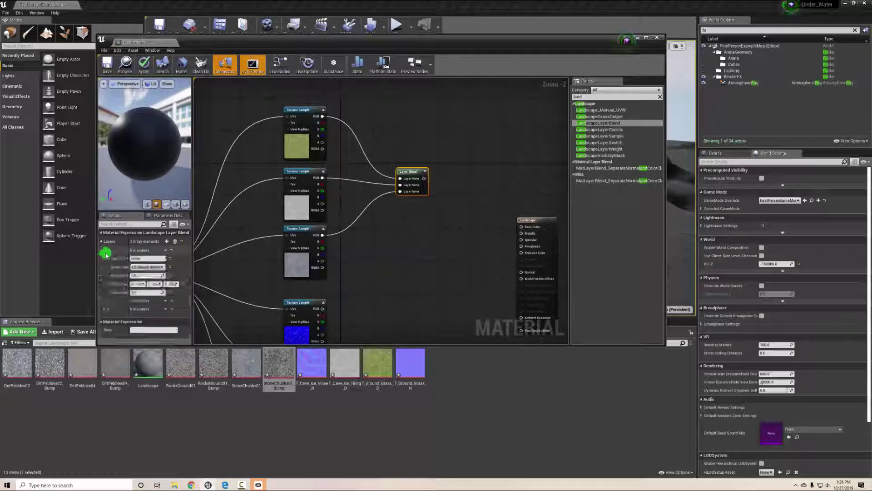
click(144, 259)
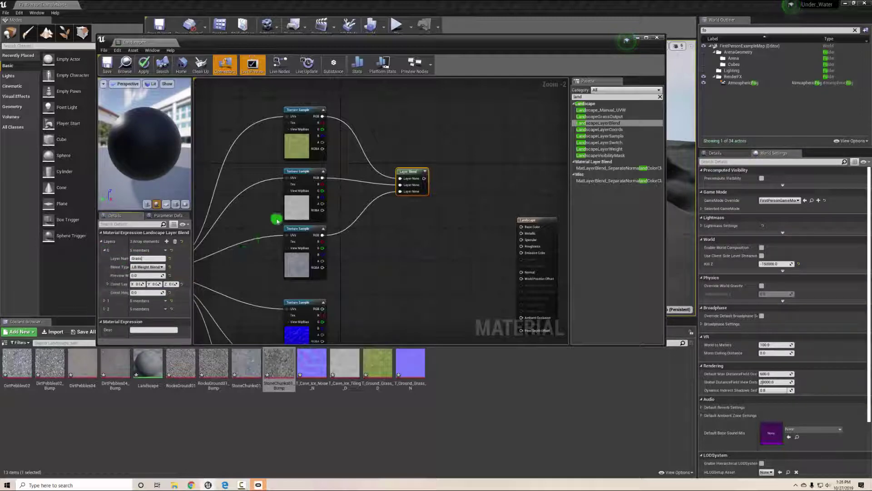
Step: Name the second layer of the Layer Blend node Ice
click(114, 302)
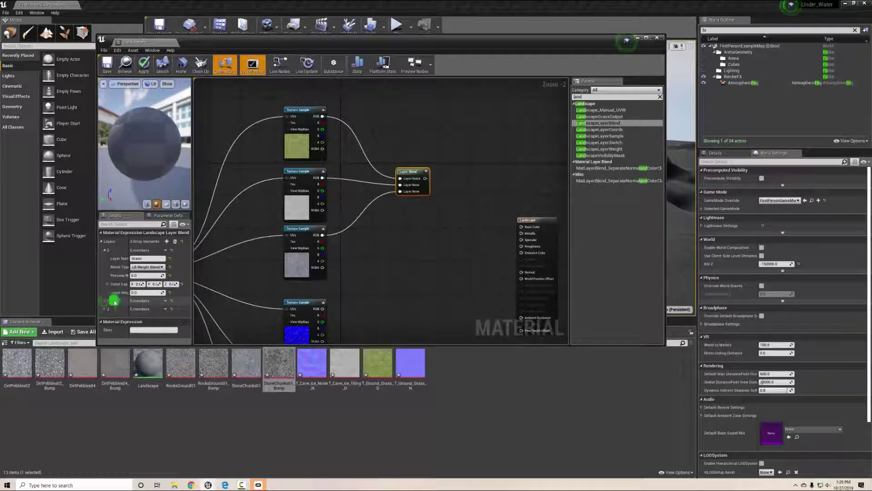
click(104, 300)
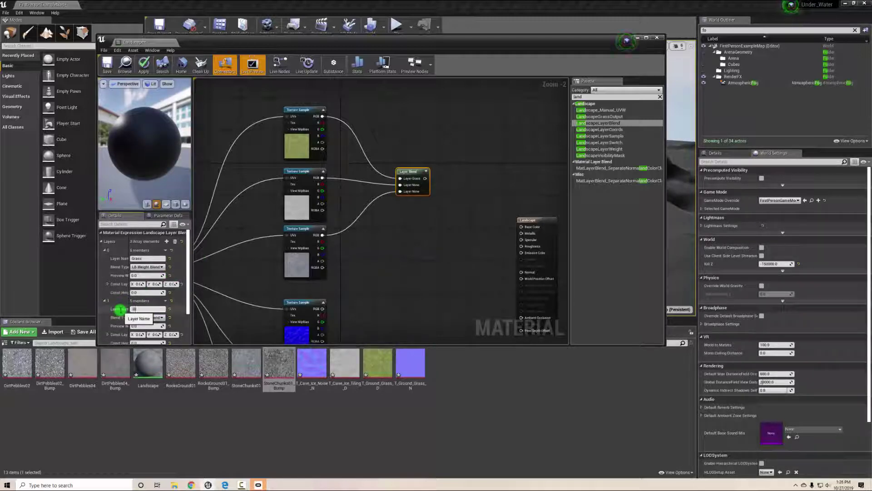
scroll(107, 311, down, 2)
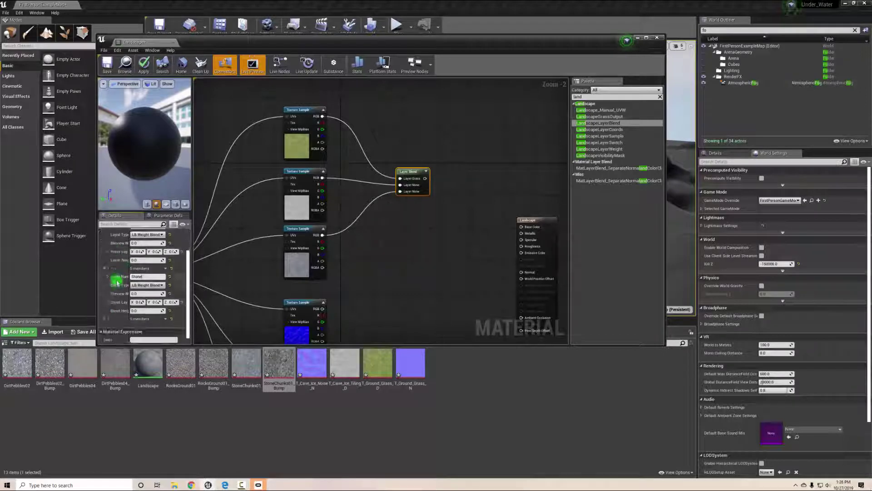
click(105, 318)
click(264, 229)
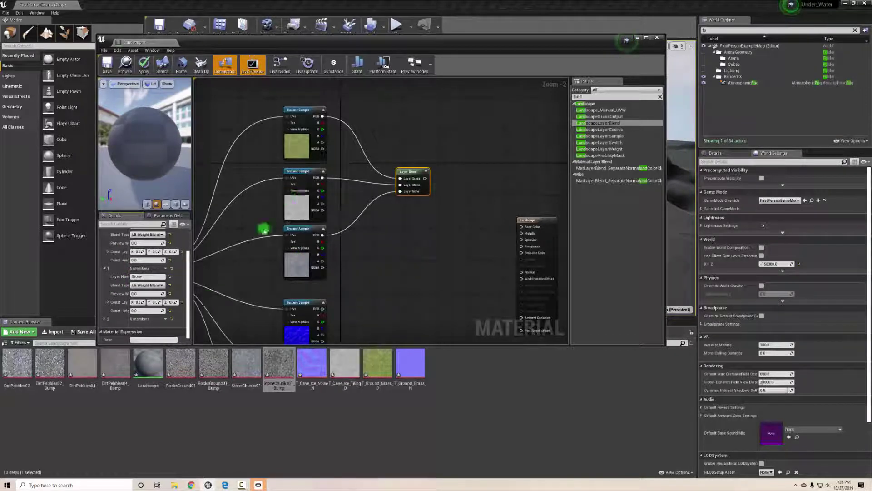
click(138, 260)
scroll(154, 266, up, 2)
click(162, 299)
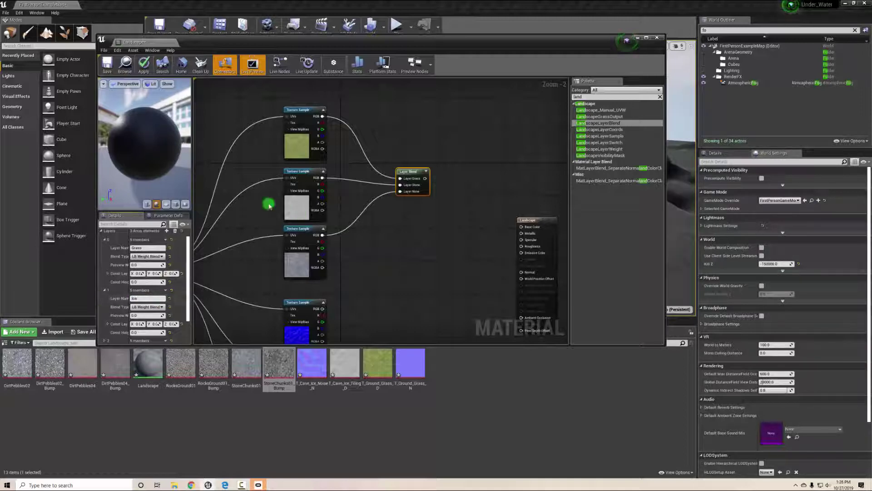
key(Return)
Step: Name the third layer of the Layer Blend node Stone
scroll(180, 280, down, 1)
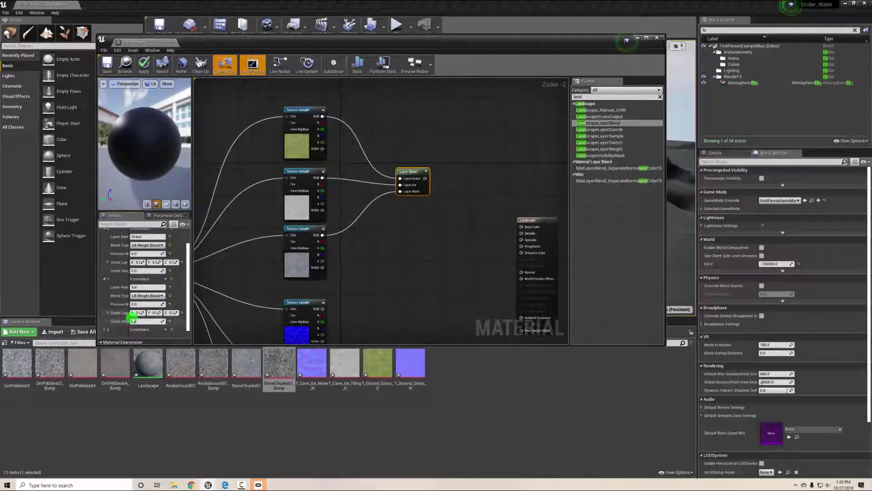
scroll(136, 318, down, 1)
click(105, 314)
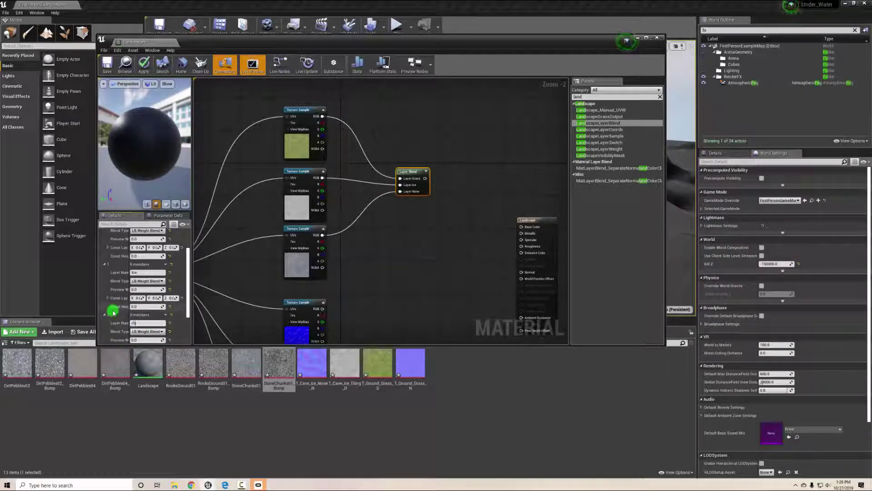
text(Stone)
Step: Add a comment box around the Layer Blend node
right_drag(416, 229, 400, 117)
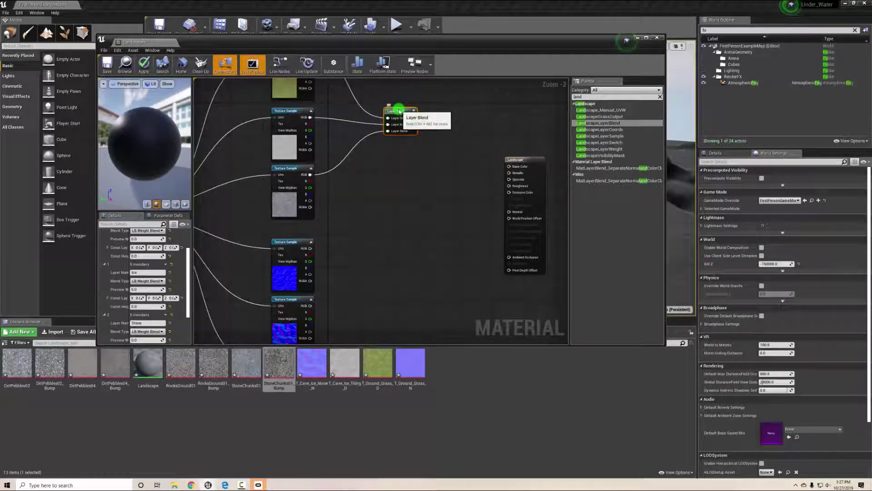
key(c)
click(427, 220)
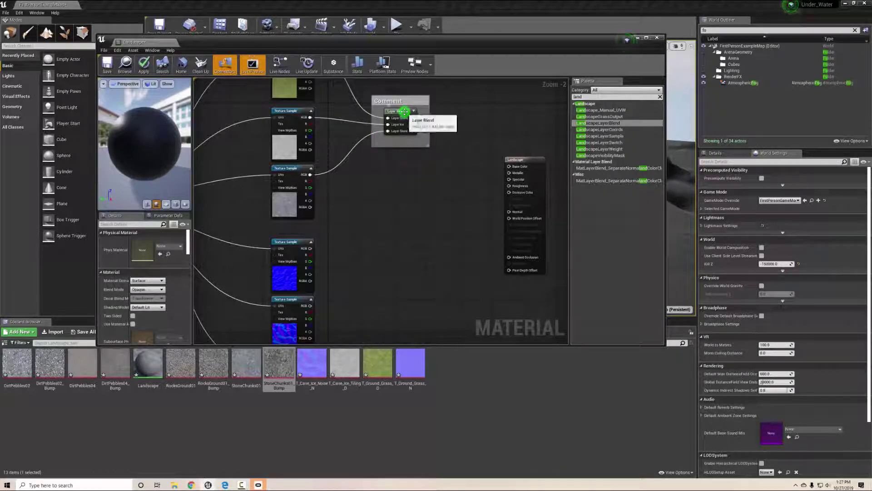
Step: Copy the Layer Blend node without its comment box and paste the duplicate beside the normal map texture samples
click(409, 119)
right_click(408, 115)
click(430, 155)
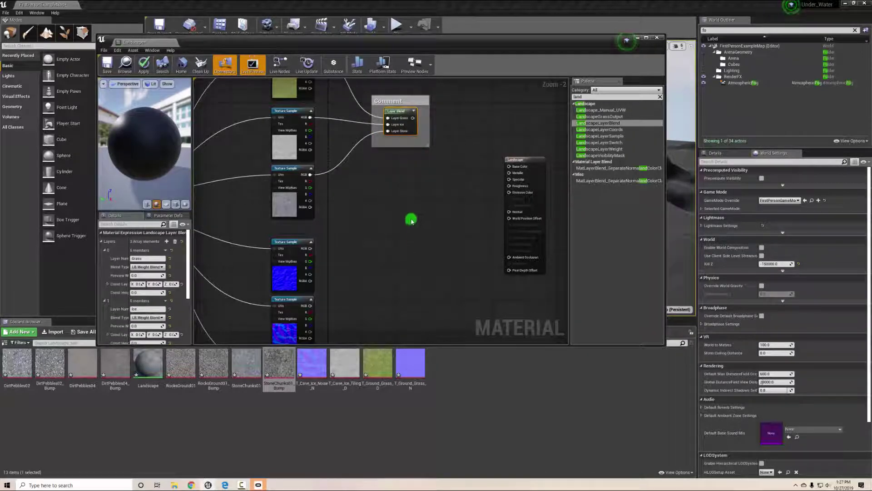
click(397, 228)
right_click(401, 230)
click(372, 206)
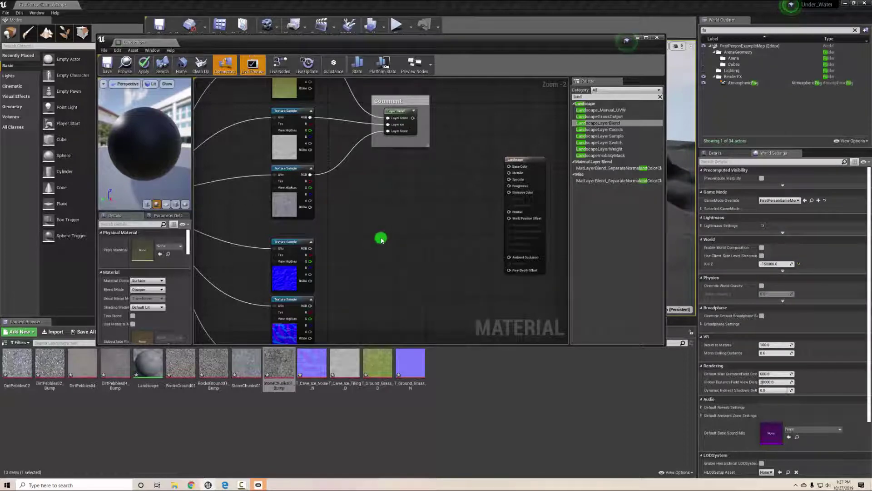
key(ctrl+v)
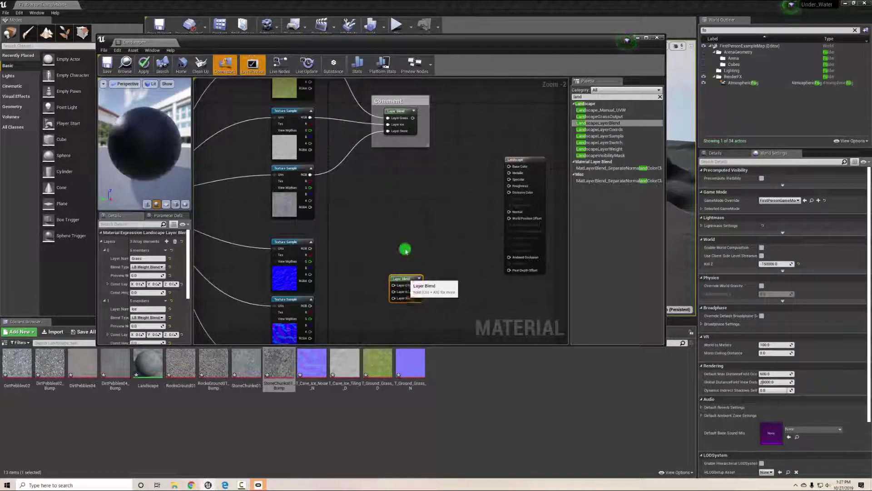
Step: Connect the RGB outputs of the grass, ice and stone normal samples to the copied Layer Blend's Grass, Ice and Stone inputs respectively
right_drag(399, 226, 399, 142)
drag(310, 165, 395, 201)
drag(311, 221, 393, 207)
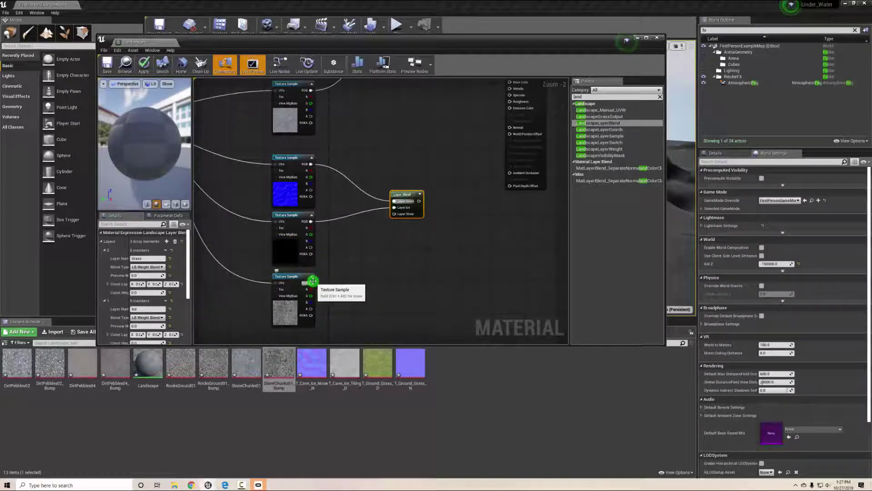
drag(311, 283, 394, 214)
Step: Connect the color Layer Blend's output to the Landscape result node's Base Color and the normal Layer Blend's output to Normal
right_drag(438, 144, 410, 211)
drag(391, 112, 407, 114)
right_drag(419, 227, 397, 197)
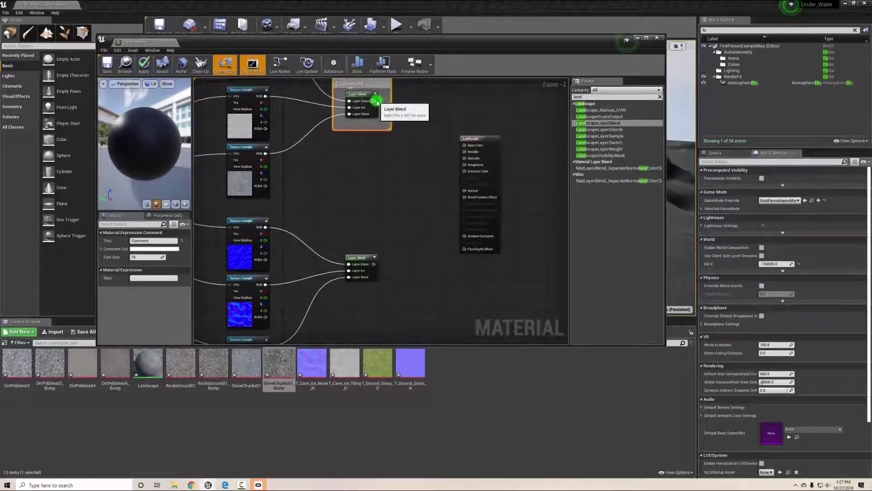
drag(374, 101, 464, 145)
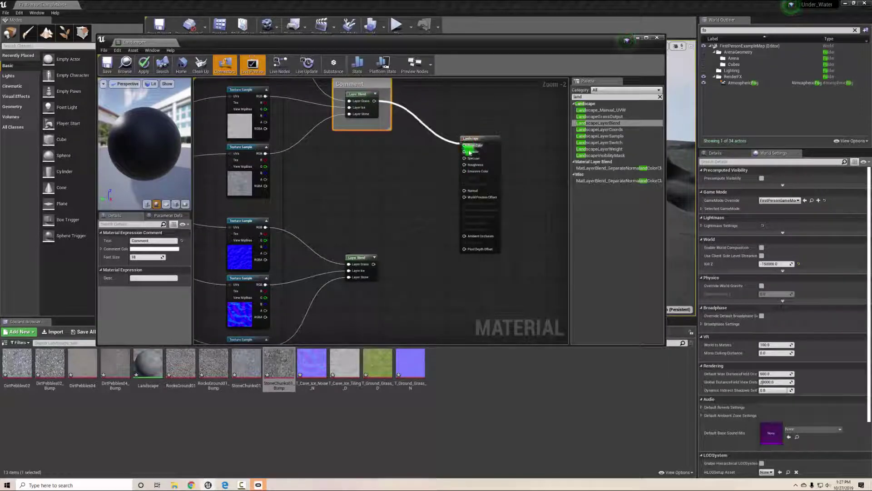
drag(379, 266, 465, 191)
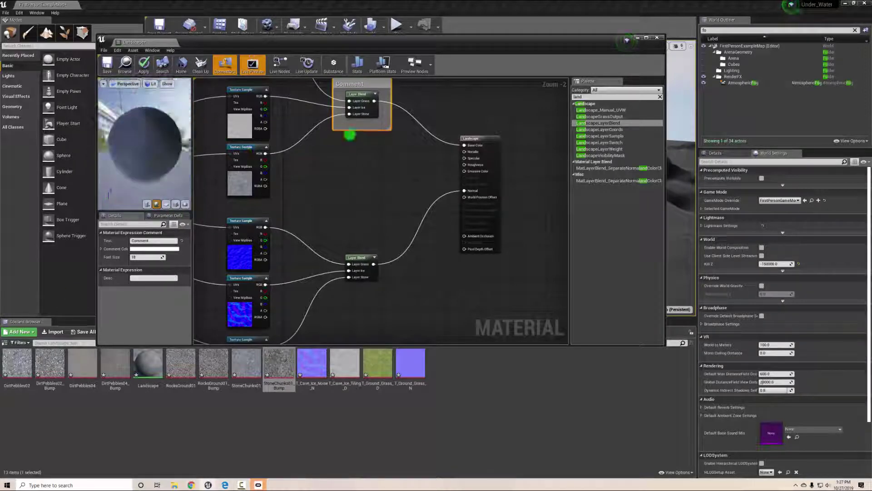
Step: Inspect the preview sphere, save the Landscape material and close the material editor
mouse_move(211, 113)
mouse_down()
mouse_move(208, 187)
mouse_move(177, 142)
mouse_move(194, 144)
mouse_move(152, 129)
mouse_up()
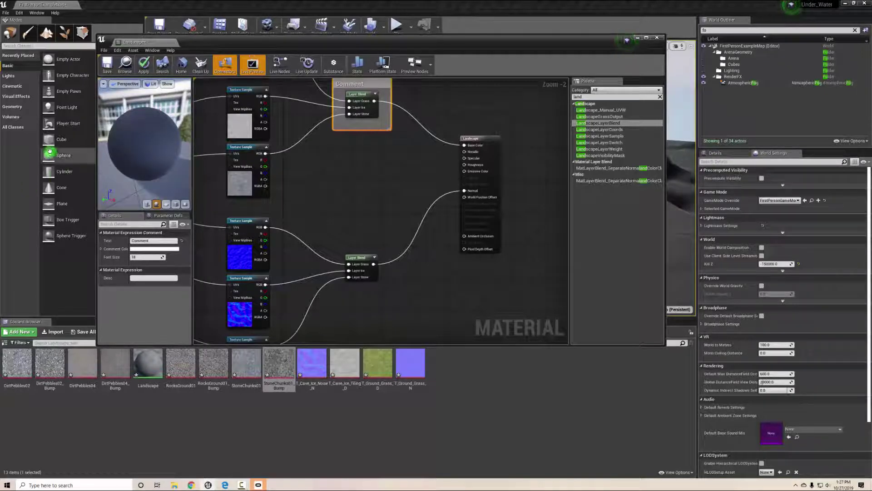
click(107, 63)
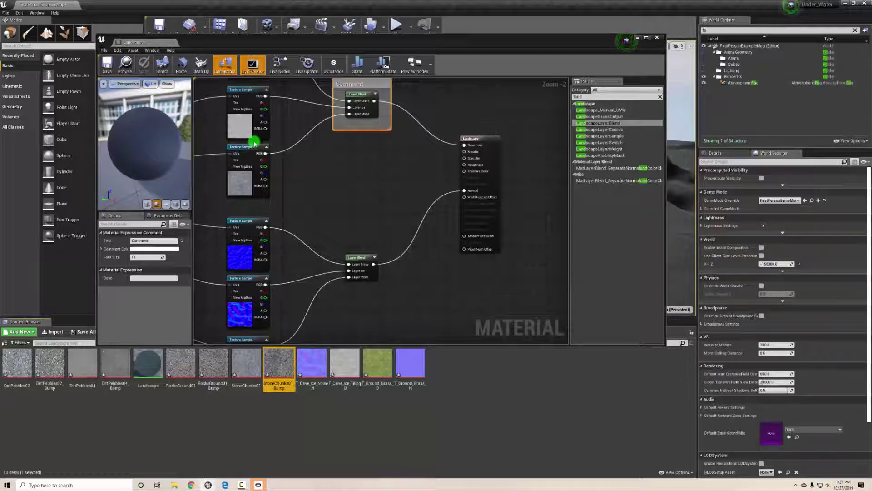
click(653, 37)
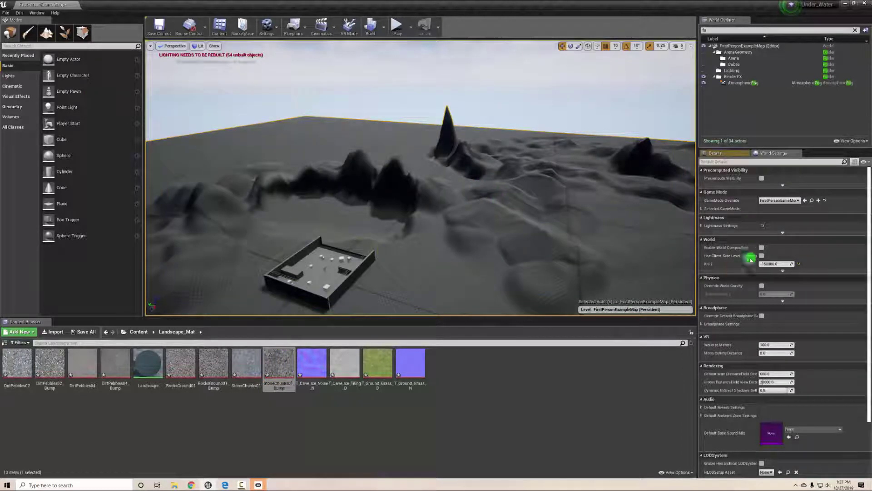
Step: Assign the Landscape material from Landscape_Mat as the selected landscape's Landscape Material
click(724, 154)
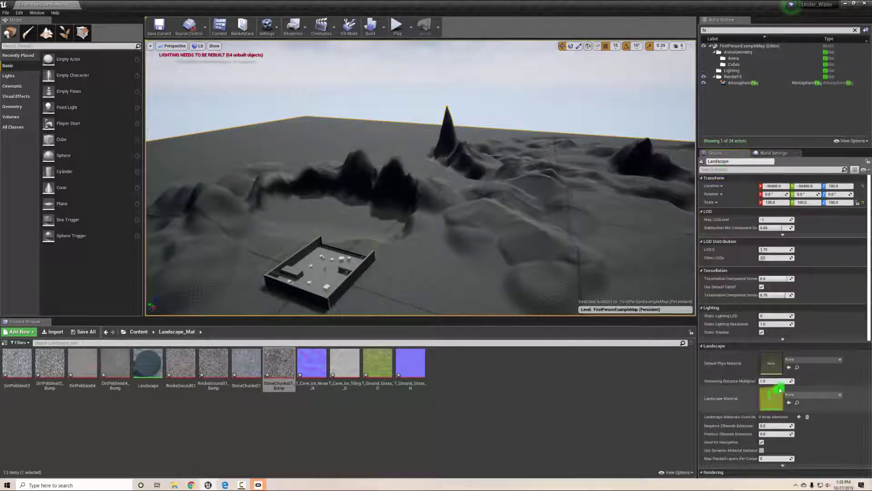
drag(149, 365, 773, 400)
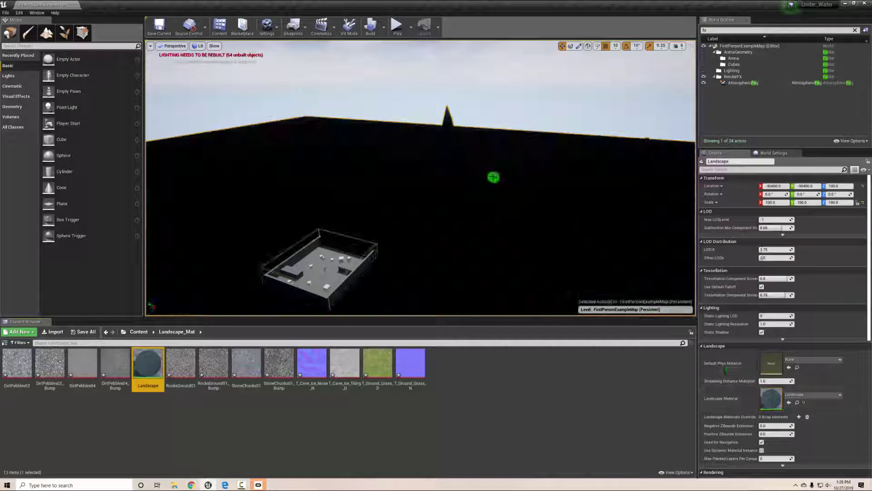
right_drag(493, 152, 480, 174)
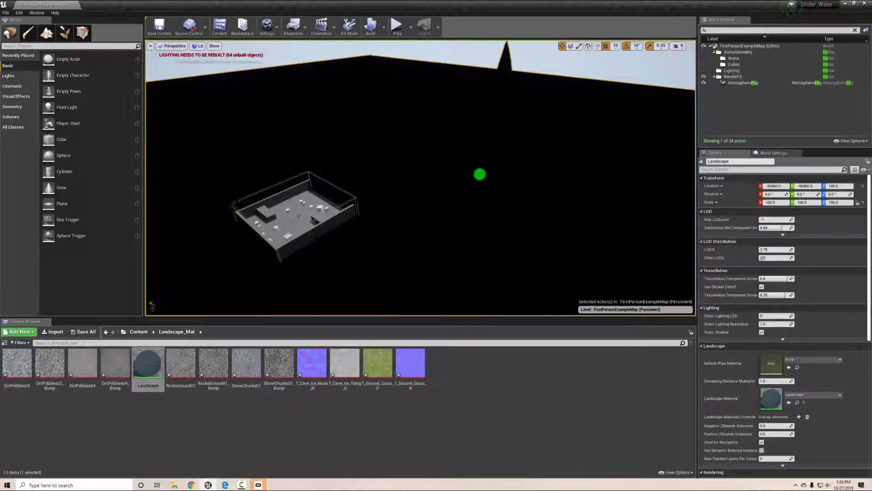
Step: Switch the editor to Landscape mode and activate its Paint tools
click(26, 31)
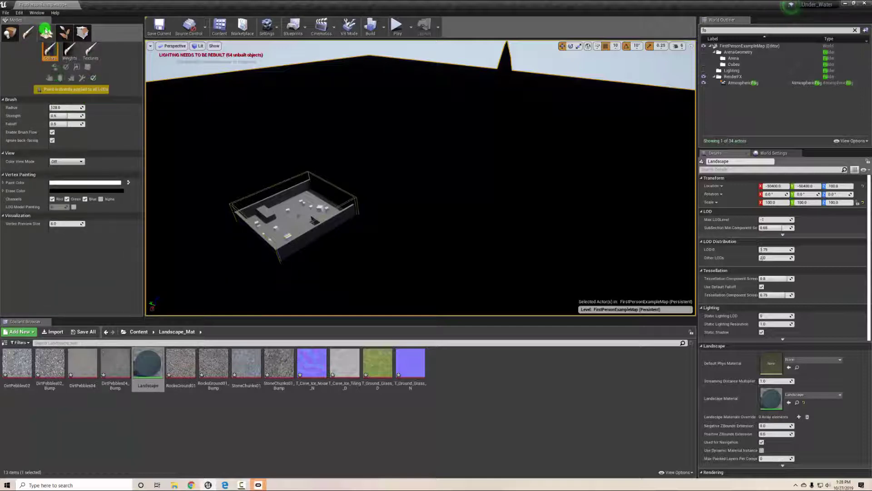
click(45, 31)
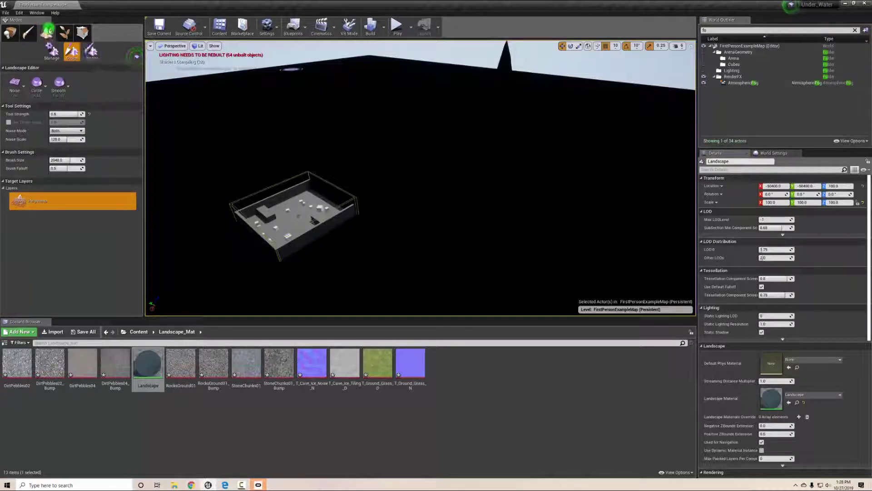
click(96, 53)
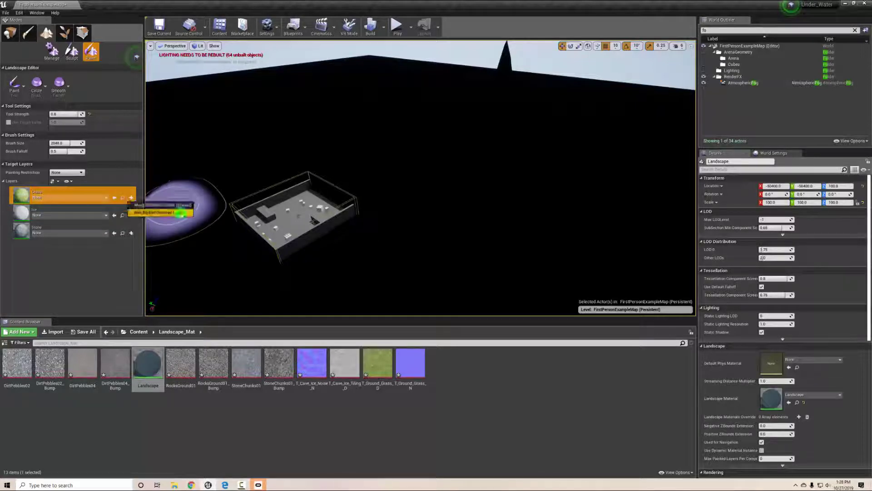
Step: Create a weight-blended layer info object named Grass_LayerInfo for the Grass layer in the Landscape_Mat folder
click(178, 205)
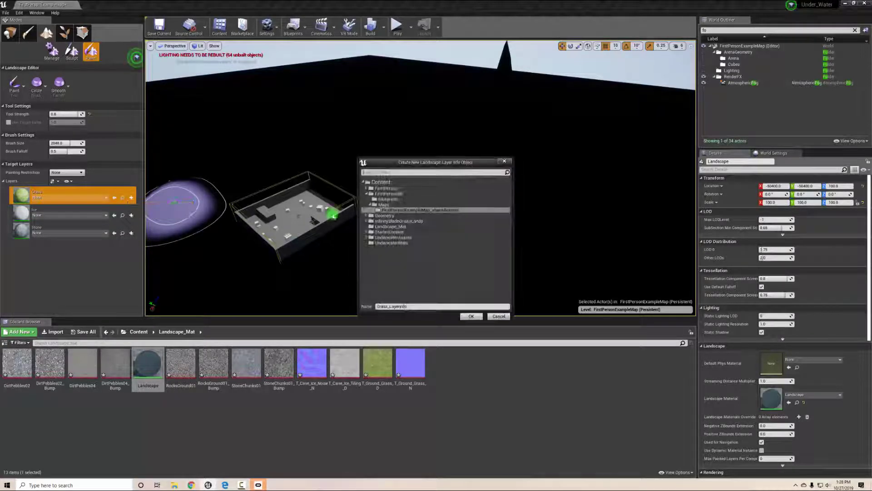
click(387, 226)
click(471, 317)
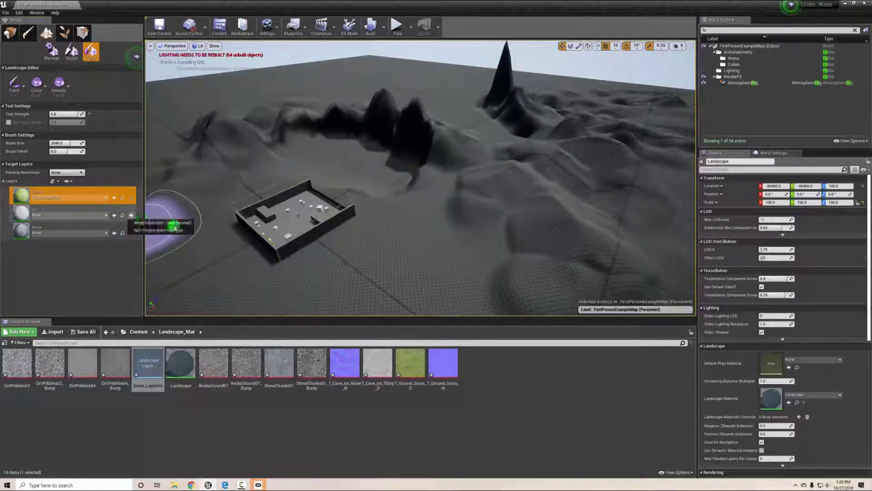
Step: Create a weight-blended layer info object named Ice_LayerInfo for the Ice layer in the Landscape_Mat folder
click(172, 223)
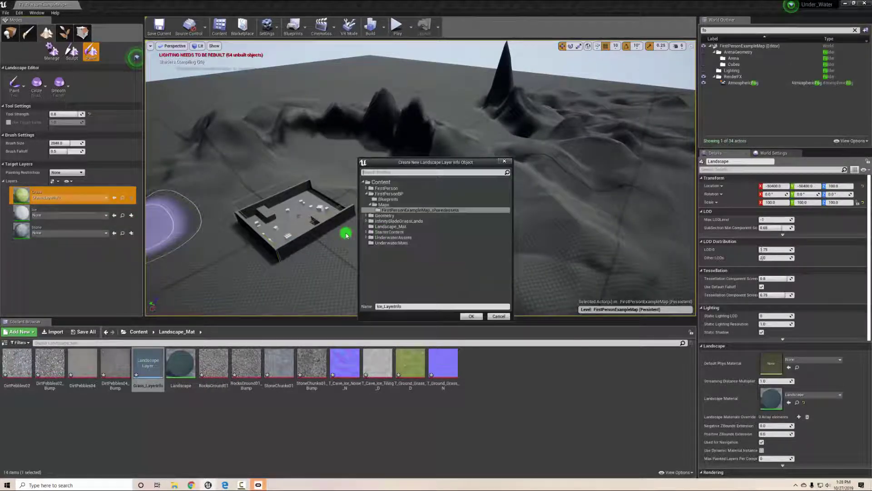
click(400, 227)
click(471, 316)
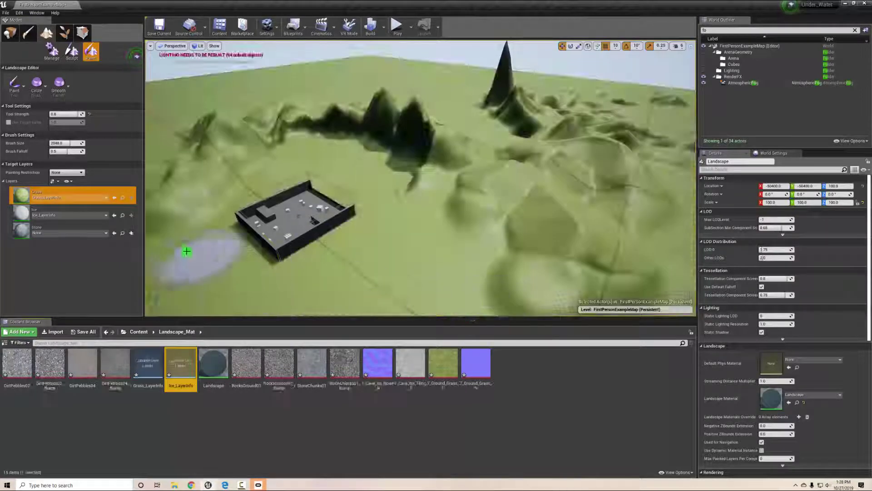
Step: Create a weight-blended layer info object named Stone_LayerInfo for the Stone layer in the Landscape_Mat folder
click(131, 233)
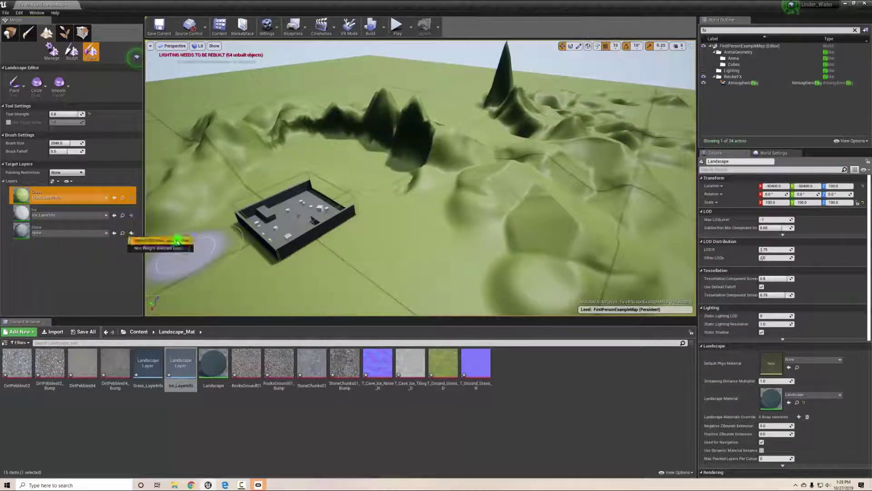
click(178, 242)
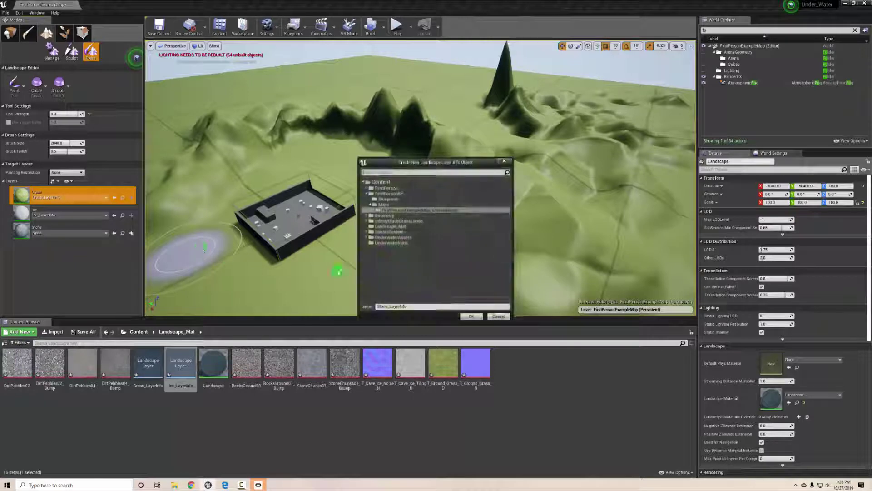
click(390, 226)
click(473, 316)
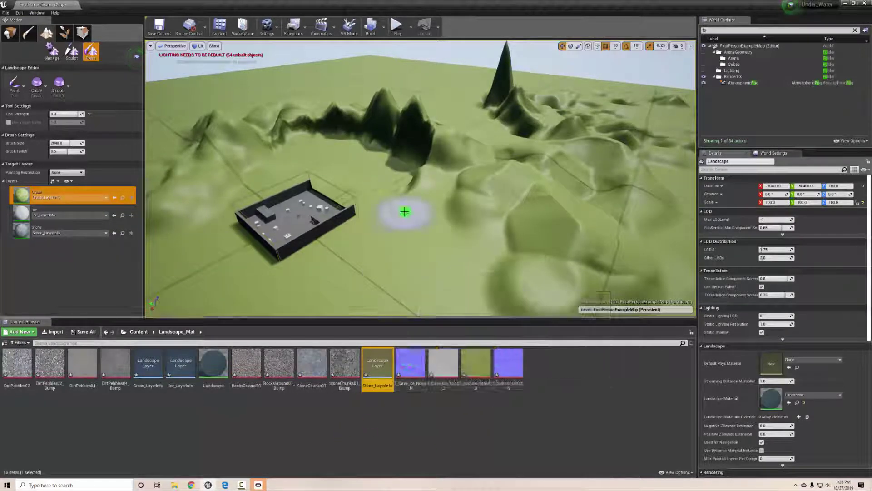
Step: Paint the Stone layer over the steep mountain beside the walled arena and its adjoining slopes
key(w)
mouse_move(405, 212)
right_down()
mouse_move(442, 244)
mouse_move(452, 226)
mouse_move(324, 169)
mouse_move(334, 151)
mouse_move(413, 172)
mouse_move(409, 195)
mouse_move(384, 190)
mouse_move(374, 199)
mouse_move(522, 163)
right_up()
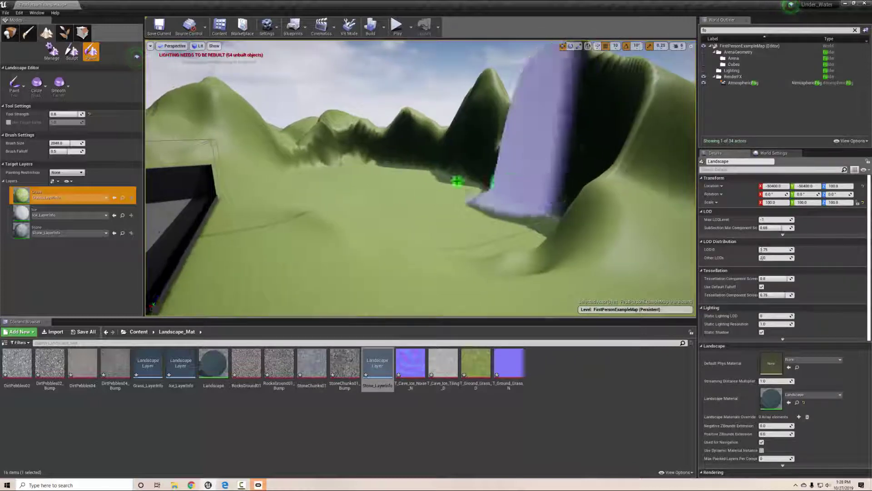
mouse_move(527, 229)
right_down()
mouse_move(377, 244)
mouse_move(413, 216)
mouse_move(401, 217)
mouse_move(409, 220)
right_up()
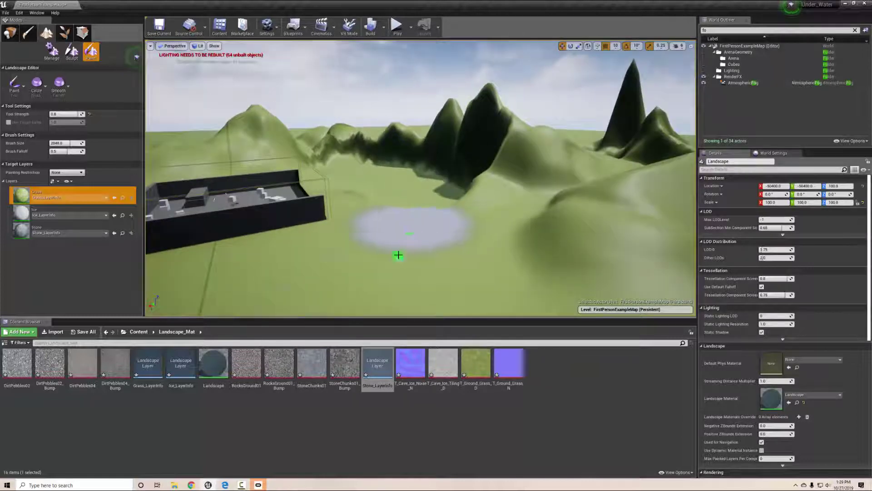
mouse_move(491, 205)
right_down()
mouse_move(473, 208)
mouse_move(487, 212)
right_up()
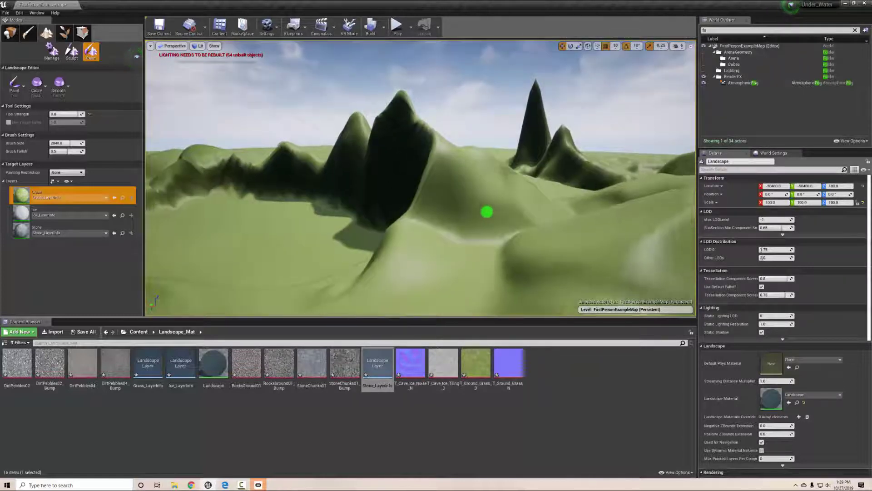
click(91, 231)
drag(473, 190, 499, 203)
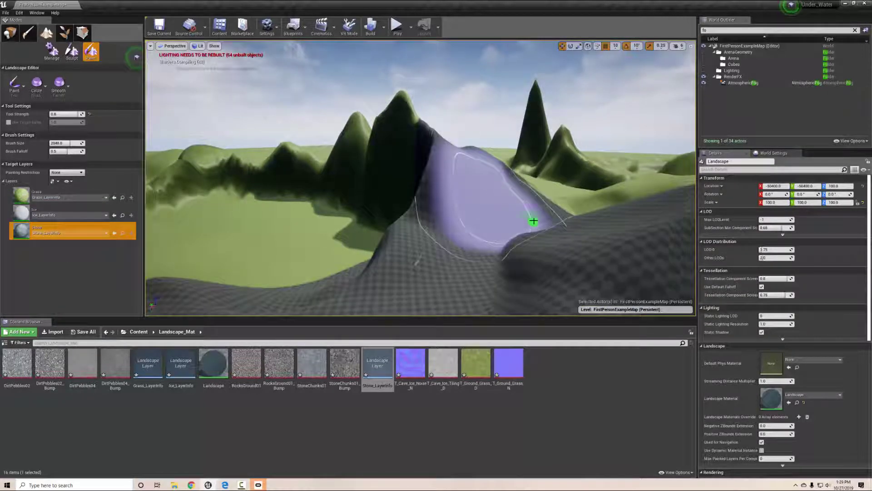
right_drag(519, 175, 434, 207)
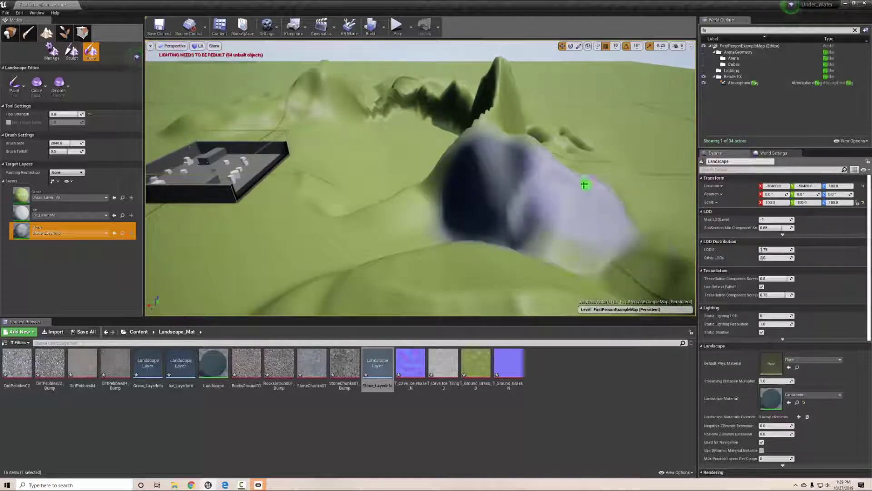
mouse_move(584, 184)
right_down()
mouse_move(547, 177)
mouse_move(347, 243)
mouse_move(405, 240)
mouse_move(488, 258)
right_up()
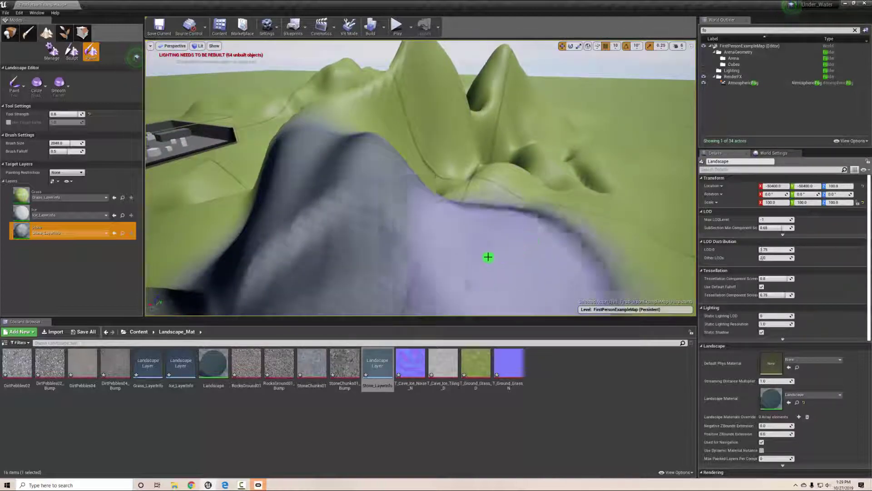
mouse_move(488, 257)
mouse_down()
mouse_move(382, 160)
mouse_move(366, 192)
mouse_move(318, 200)
mouse_up()
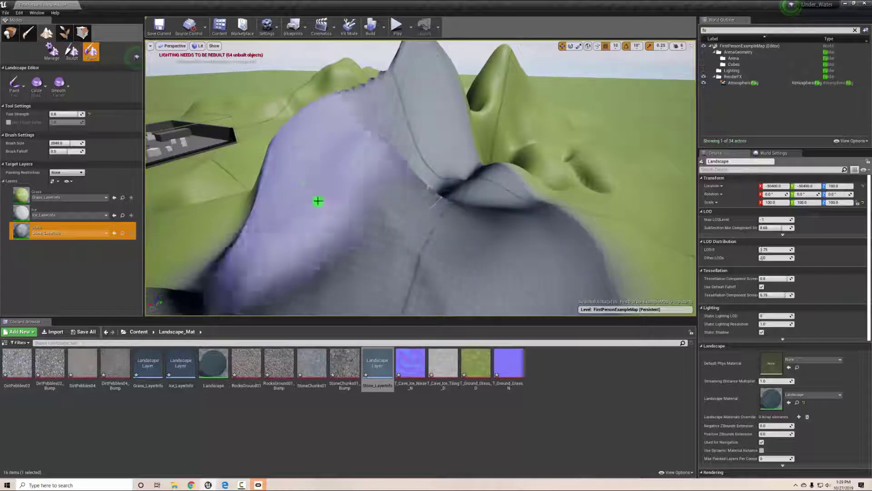
Step: Paint the Ice layer across the flat basin between the arena and the mountain ridge
mouse_move(318, 200)
right_down()
mouse_move(576, 253)
mouse_move(549, 253)
mouse_move(578, 238)
mouse_move(519, 244)
mouse_move(480, 210)
mouse_move(438, 211)
mouse_move(449, 227)
mouse_move(496, 244)
right_up()
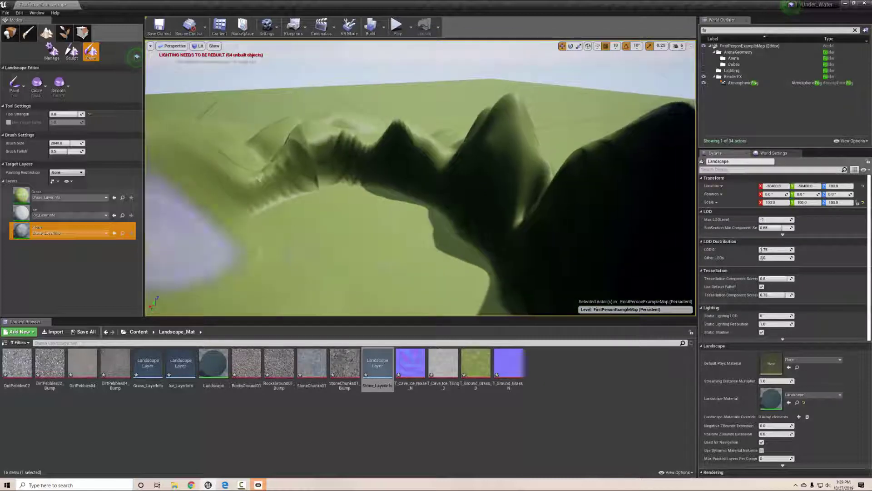
click(69, 212)
mouse_move(409, 236)
right_down()
mouse_move(430, 233)
mouse_move(433, 175)
right_up()
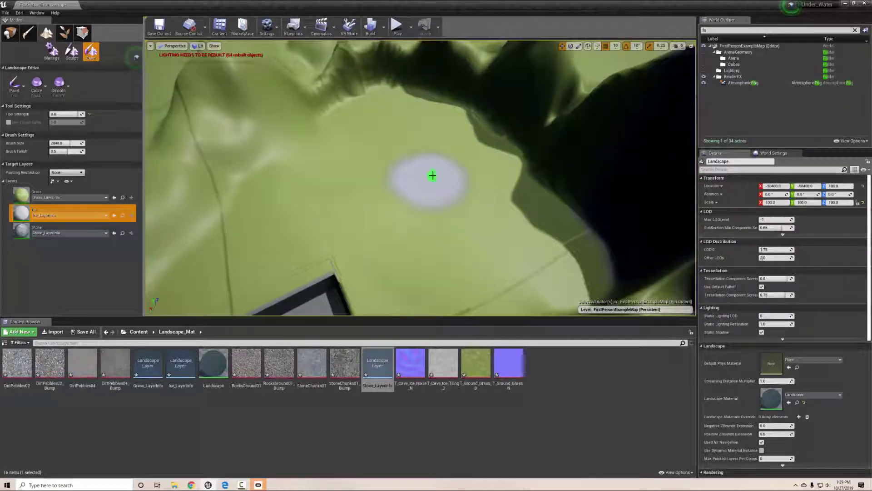
drag(432, 175, 419, 163)
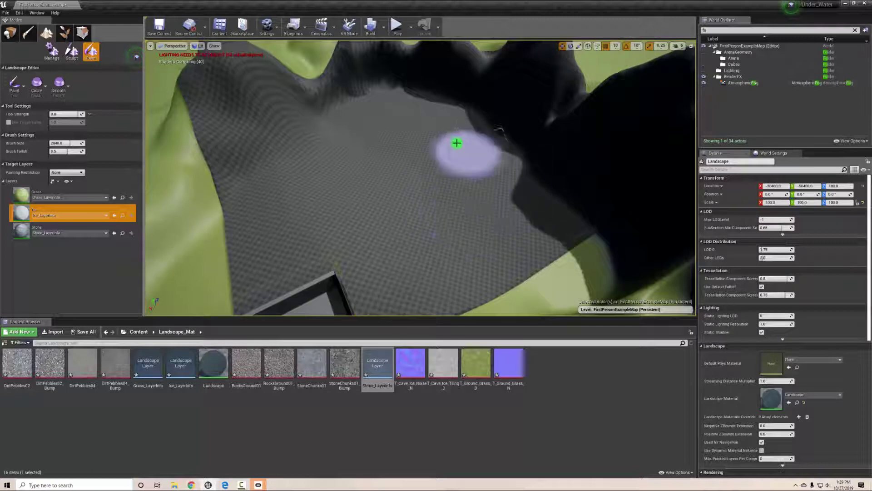
mouse_move(372, 143)
mouse_down()
mouse_move(524, 247)
mouse_move(483, 136)
mouse_move(467, 171)
mouse_up()
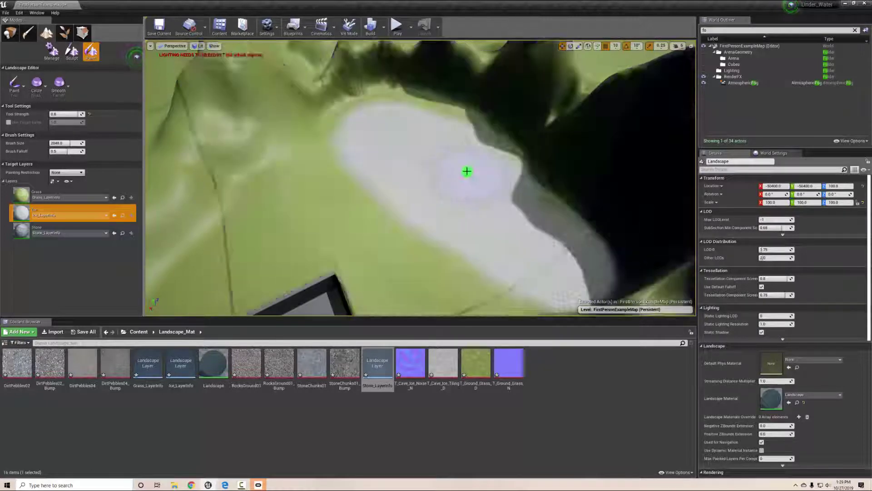
scroll(467, 191, up, 10)
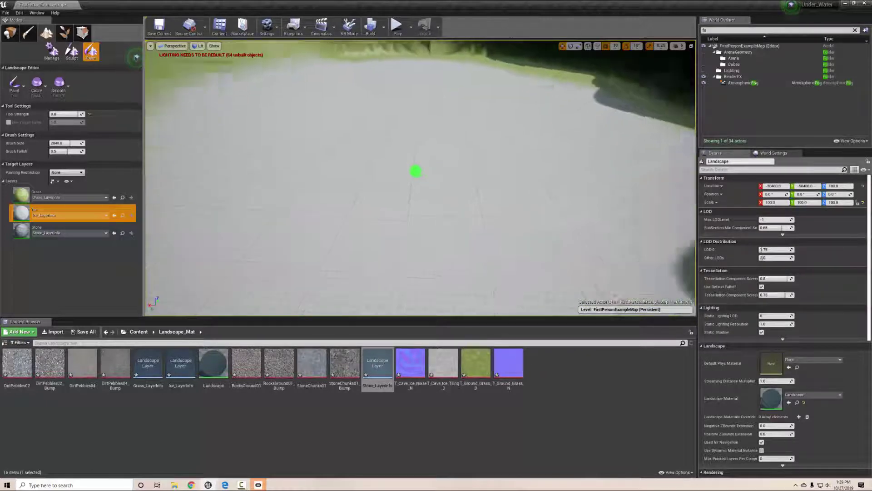
scroll(408, 150, down, 10)
Step: Paint a wide Ice layer path from beside the arena across the open plain, including a loop at its far end
right_drag(418, 150, 430, 218)
scroll(550, 179, down, 5)
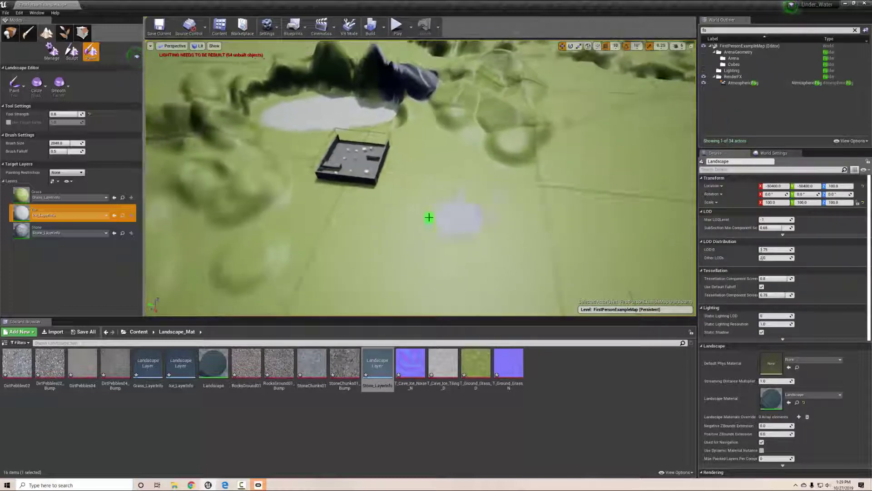
mouse_move(412, 187)
mouse_down()
mouse_move(512, 220)
mouse_move(635, 205)
mouse_move(695, 90)
mouse_up()
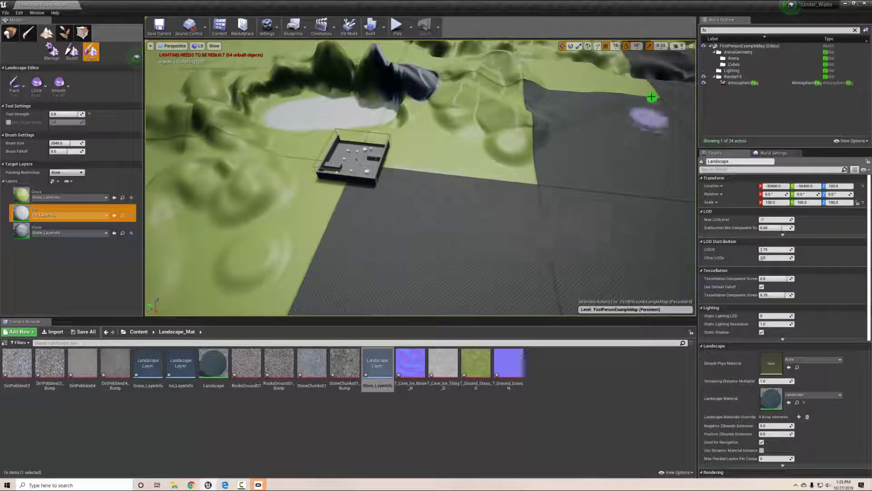
right_drag(544, 211, 548, 204)
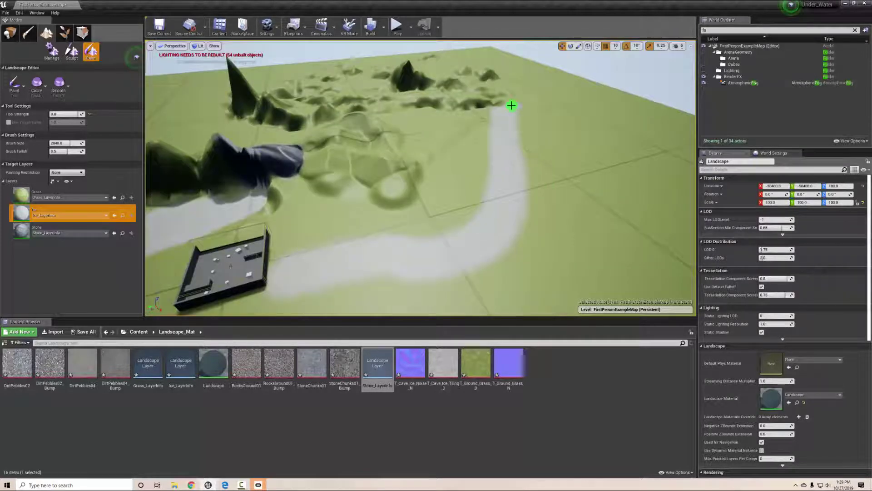
mouse_move(657, 173)
mouse_down()
mouse_move(604, 273)
mouse_move(648, 234)
mouse_up()
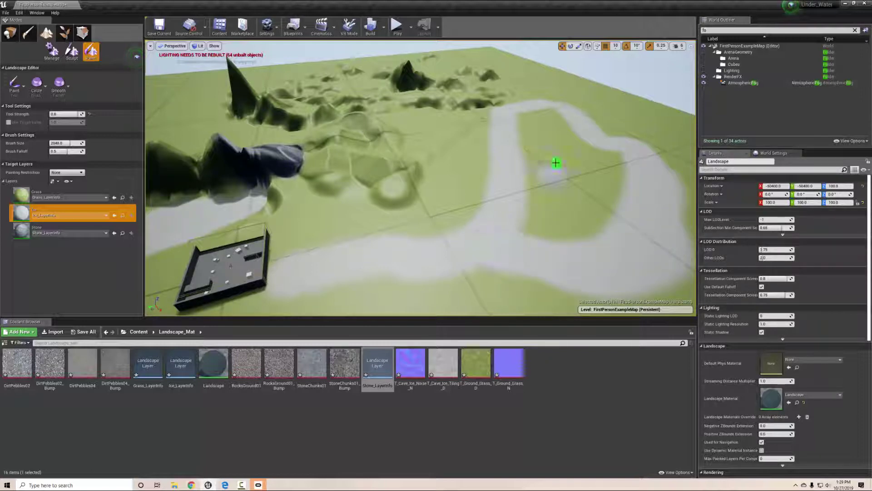
Step: Set the LandscapeCoords node's Mapping Scale to 2 in the Landscape material, then save and close the material
right_drag(483, 218, 424, 297)
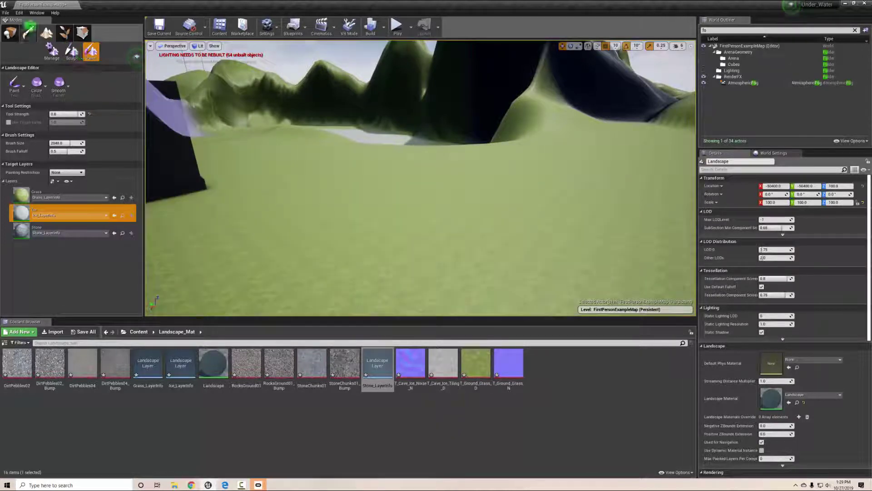
click(13, 30)
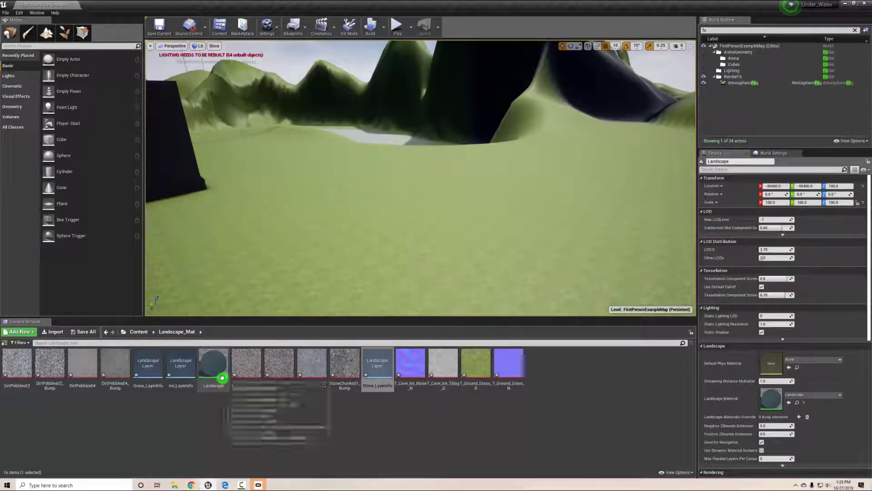
double_click(212, 366)
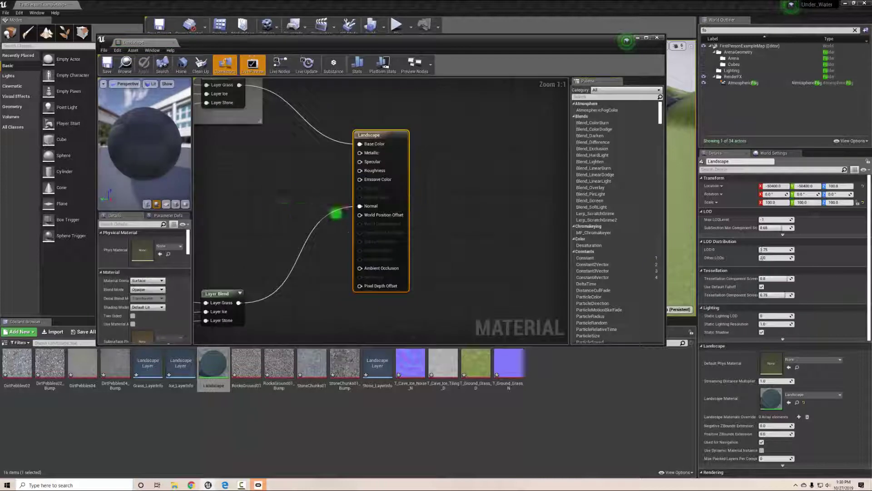
right_drag(337, 210, 410, 300)
drag(410, 299, 421, 272)
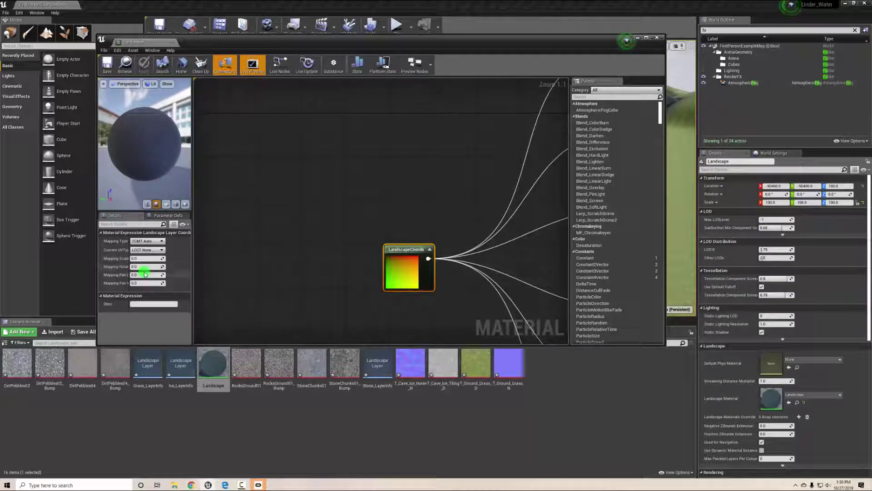
drag(373, 44, 373, 203)
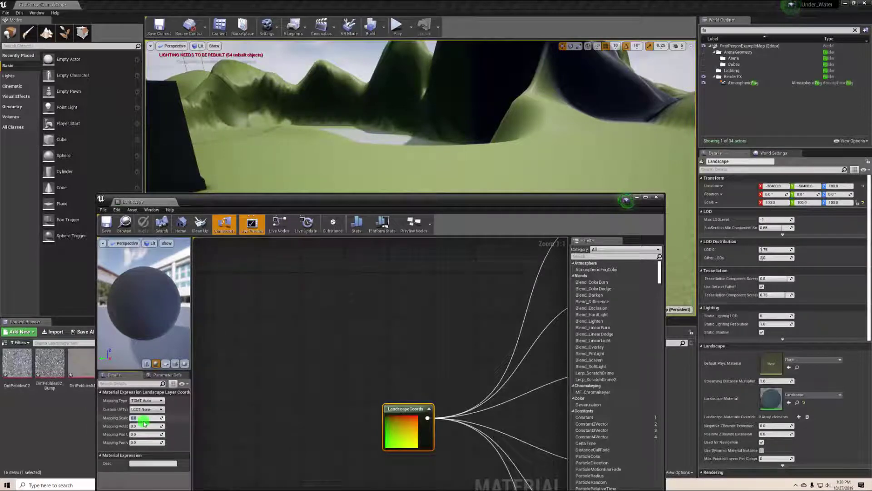
text(2)
key(Return)
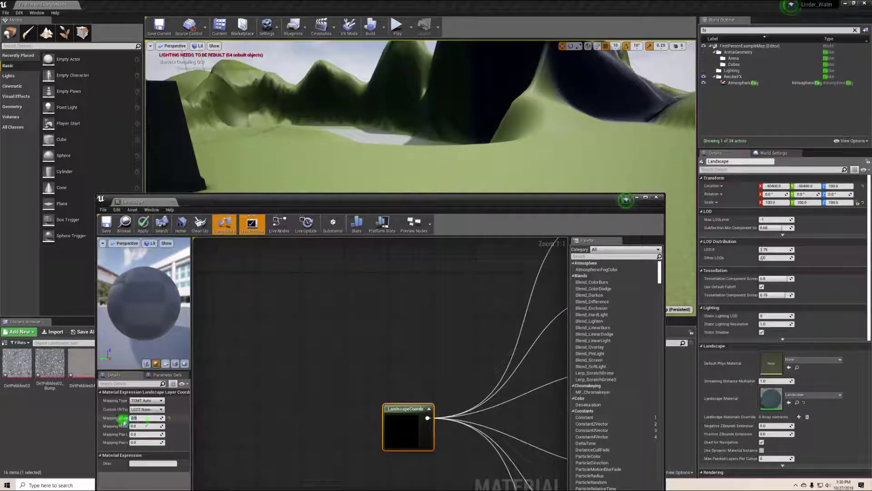
click(108, 224)
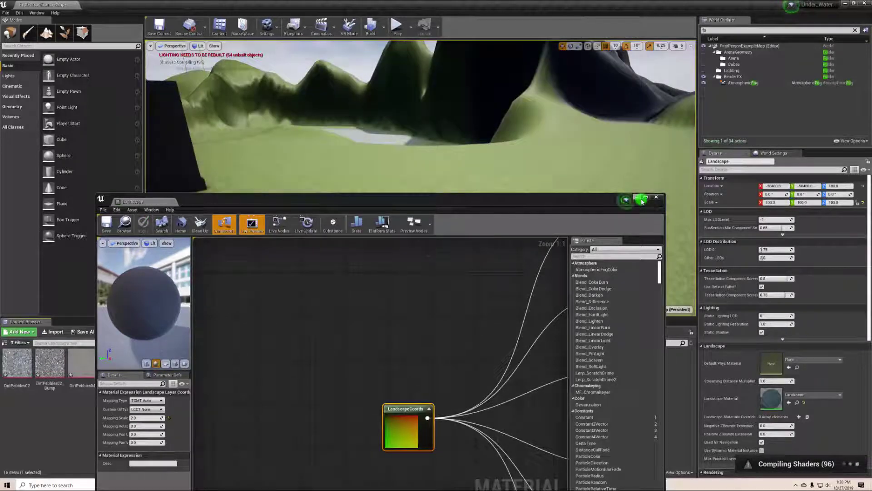
right_drag(442, 139, 460, 168)
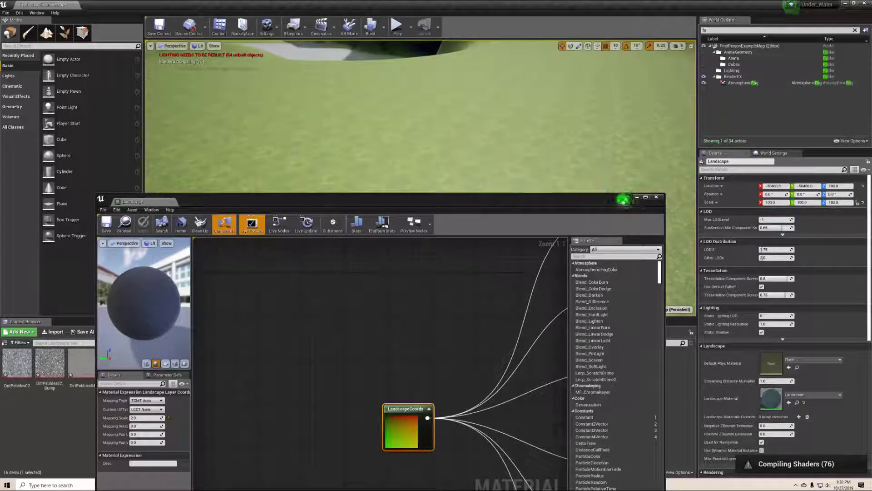
right_drag(508, 184, 588, 144)
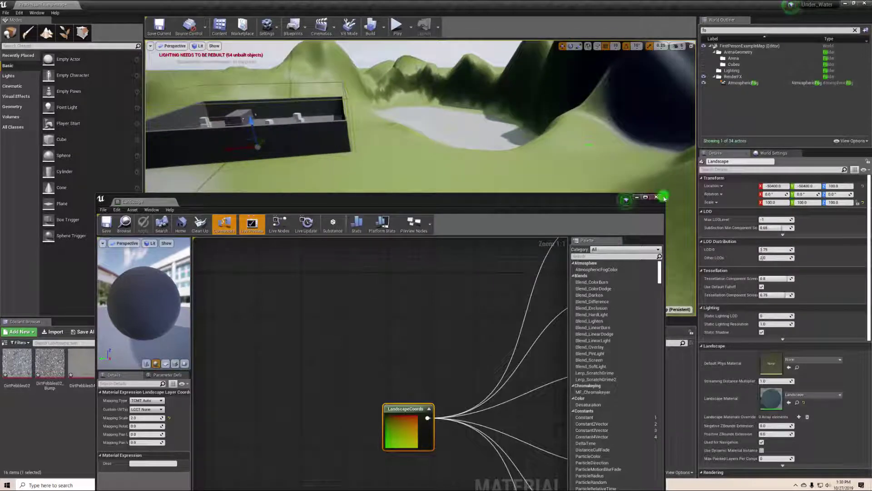
click(659, 198)
Step: Switch the editor to Foliage mode and open the StaticMeshes folder inside UnderwaterAssets
right_drag(453, 189, 492, 189)
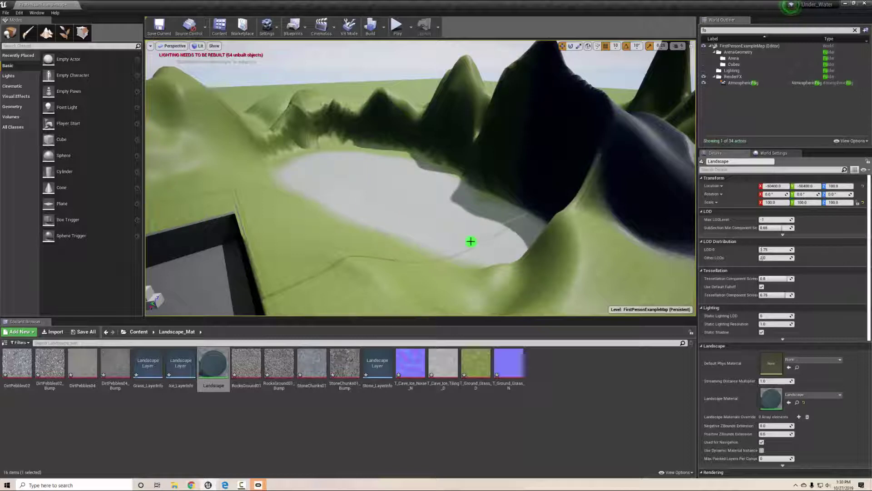
right_drag(467, 241, 473, 253)
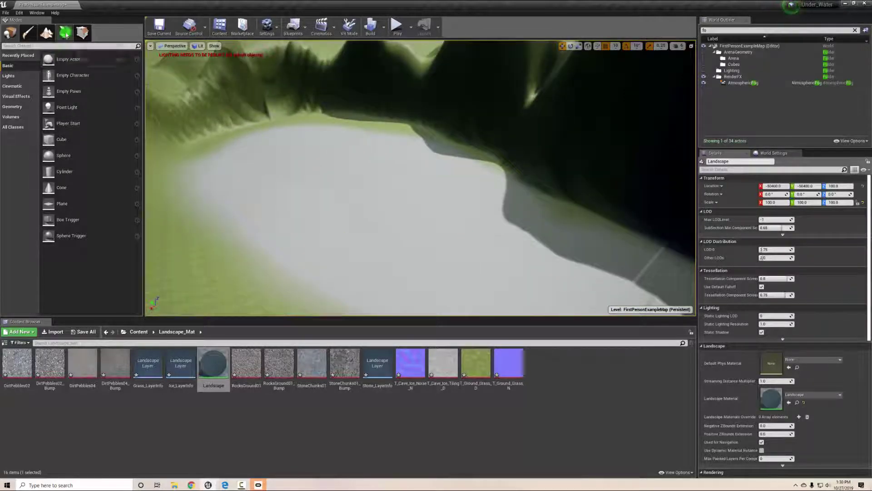
click(66, 34)
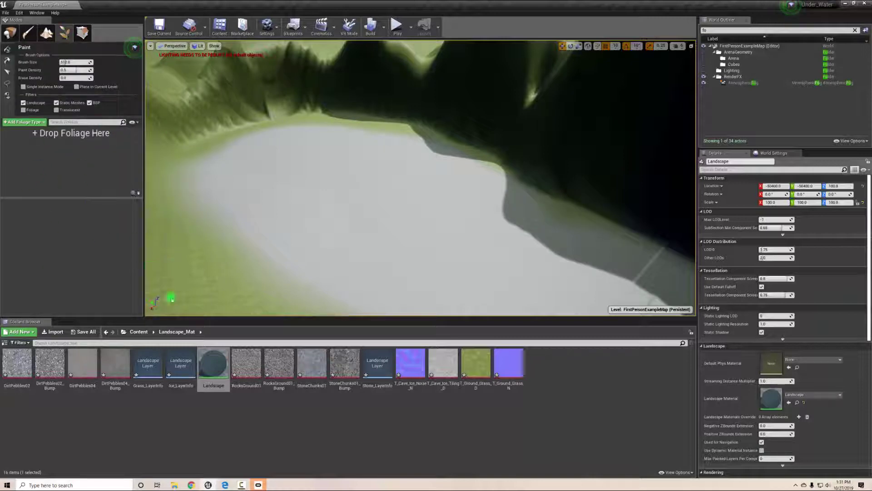
click(136, 331)
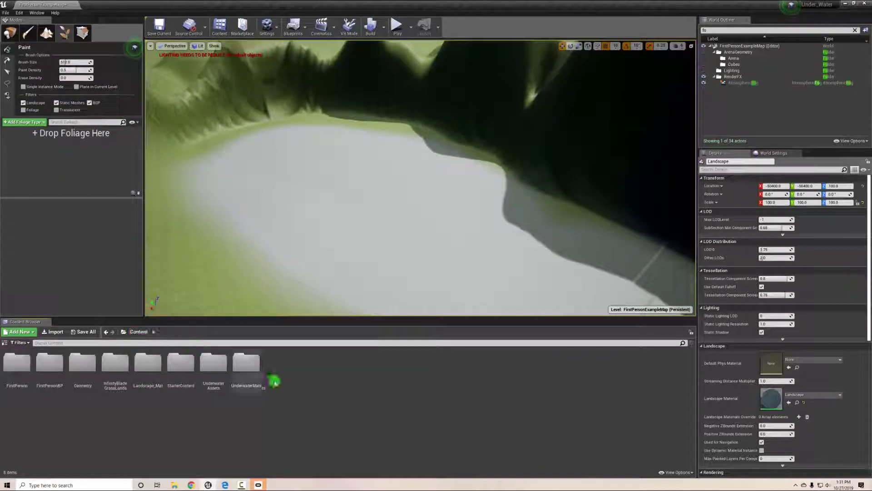
double_click(217, 364)
double_click(22, 366)
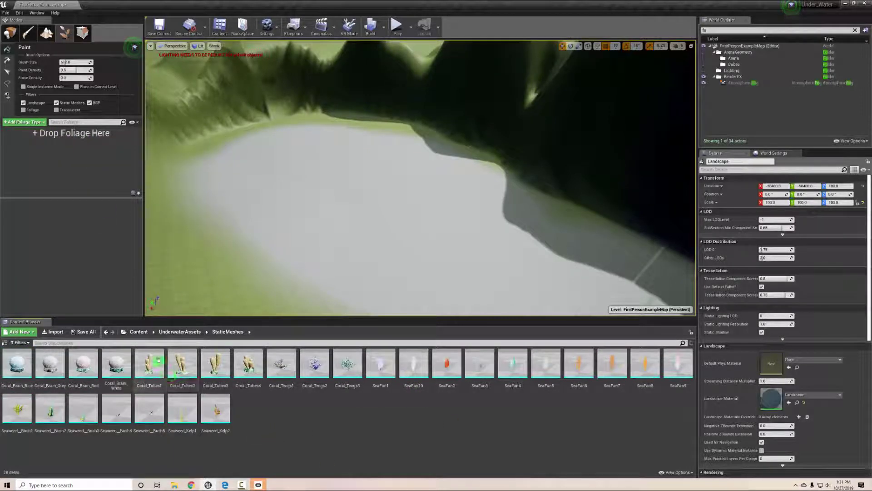
Step: Add Coral_Tubes1, Coral_Tubes2, Coral_Brain_Red, Coral_Twigs3, SeaFan5 and Seaweed_Bush1 as foliage types
drag(158, 360, 48, 172)
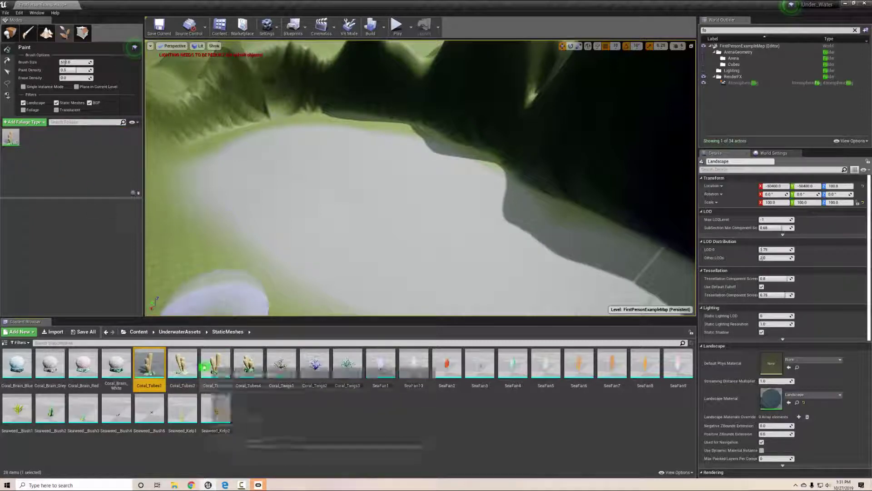
drag(190, 368, 78, 173)
drag(87, 370, 72, 152)
drag(345, 369, 126, 185)
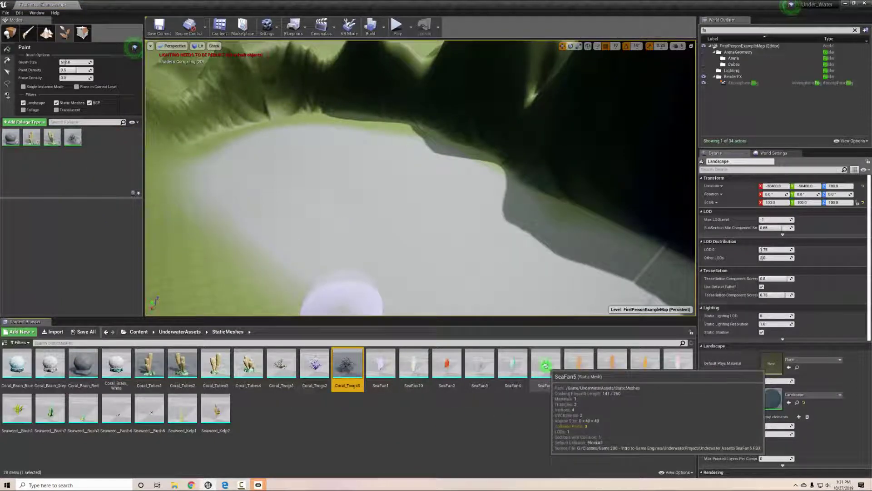
drag(544, 375, 137, 157)
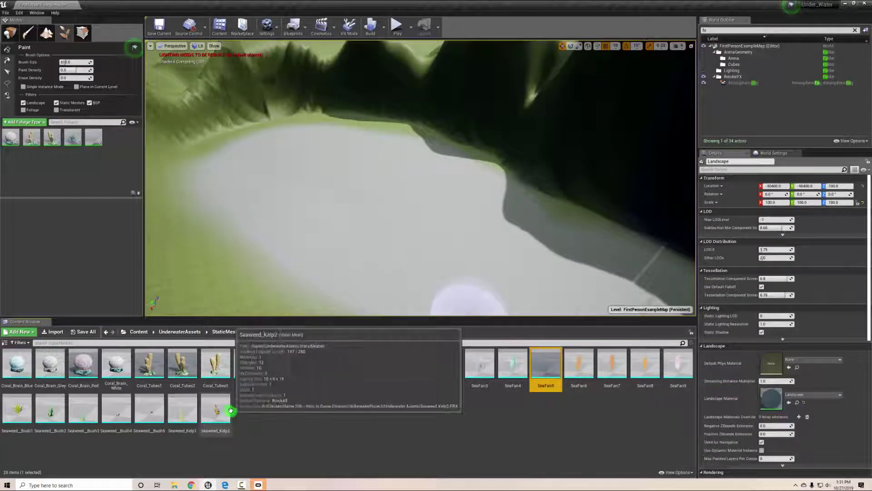
click(17, 409)
drag(26, 328, 39, 165)
Step: Try painting the added coral and seaweed foliage across the ice basin, and undo the stroke
mouse_move(395, 173)
right_down()
mouse_move(374, 176)
mouse_move(391, 172)
right_up()
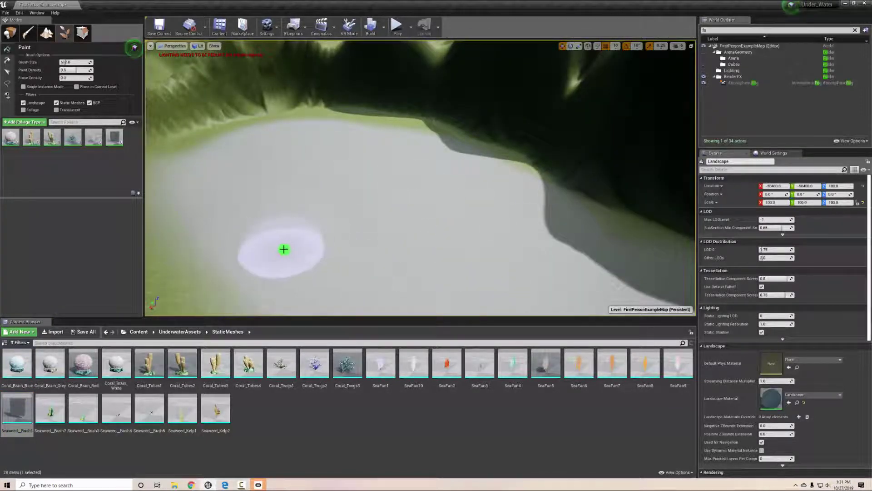
mouse_move(341, 239)
mouse_down()
mouse_move(459, 251)
mouse_move(529, 201)
mouse_move(505, 172)
mouse_up()
mouse_move(457, 204)
right_down()
mouse_move(391, 203)
mouse_move(455, 210)
mouse_move(490, 199)
mouse_move(463, 238)
mouse_move(438, 206)
mouse_move(407, 209)
mouse_move(333, 168)
mouse_move(305, 128)
mouse_move(329, 162)
mouse_move(333, 130)
mouse_move(321, 168)
mouse_move(348, 185)
mouse_move(446, 192)
mouse_move(493, 177)
mouse_move(498, 196)
mouse_move(436, 208)
mouse_move(400, 189)
mouse_move(415, 201)
right_up()
key(w)
key(ctrl+z)
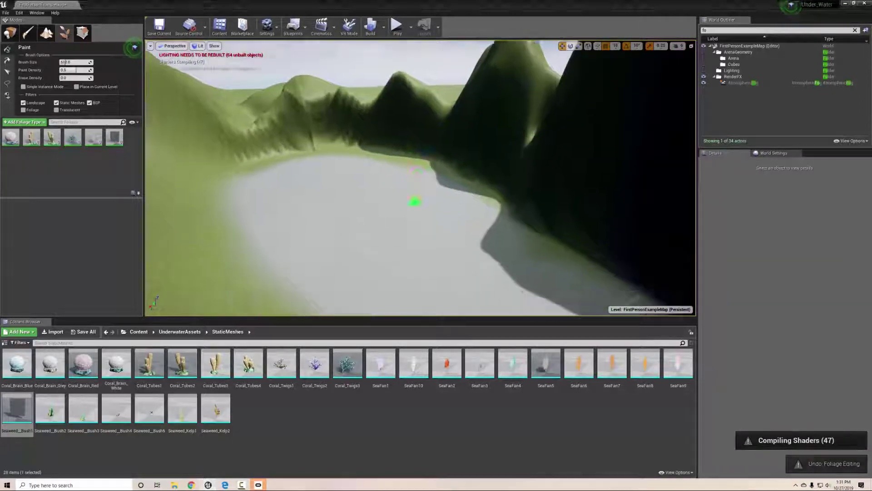
key(alt+z)
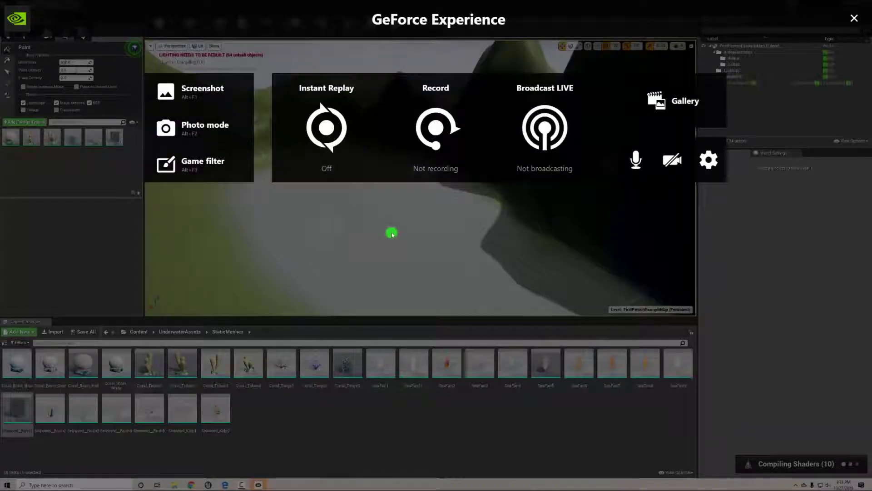
key(alt+z)
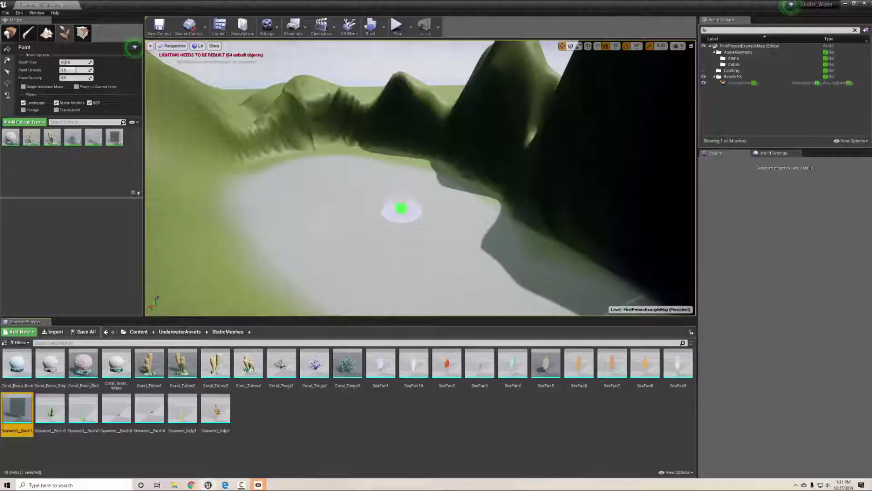
right_drag(356, 194, 352, 191)
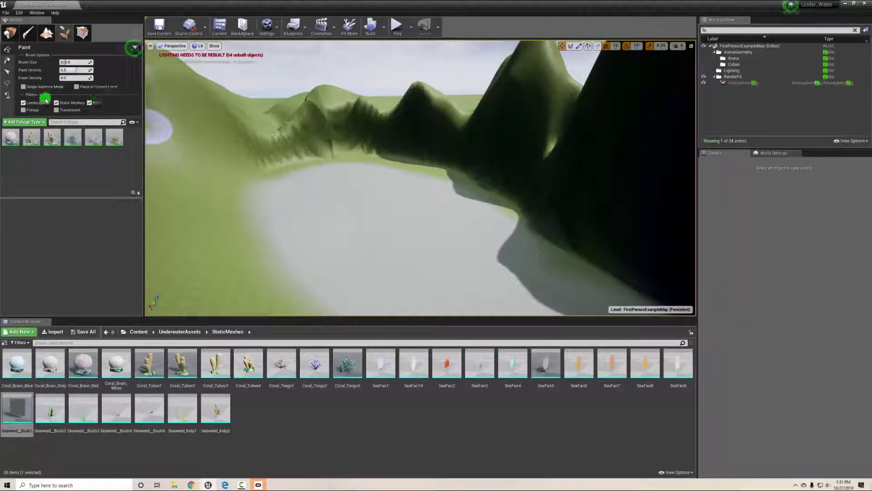
Step: Set the Coral_Brain_Red foliage type's density to 5
click(10, 143)
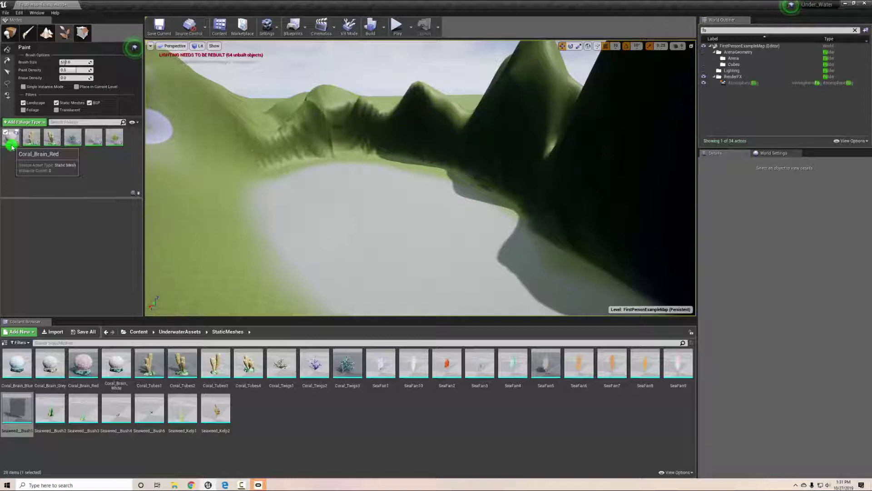
click(12, 144)
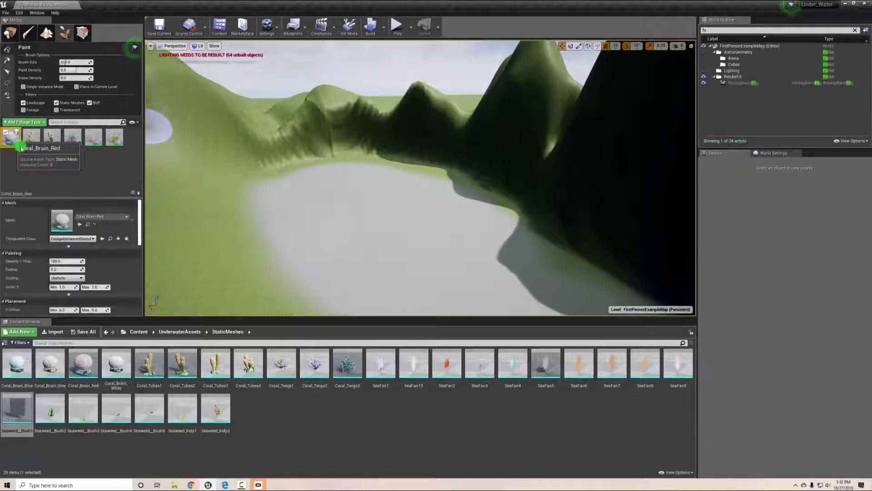
click(57, 262)
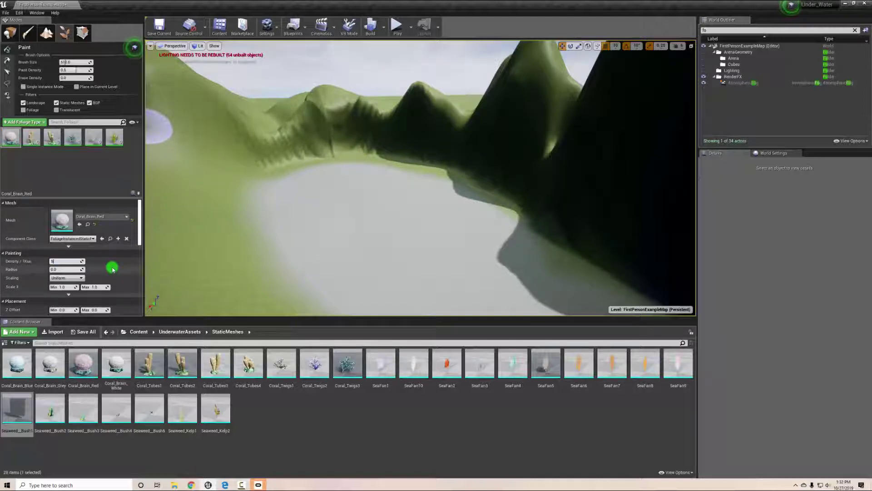
Step: Deactivate every foliage type except Coral_Brain_Red for painting
click(28, 133)
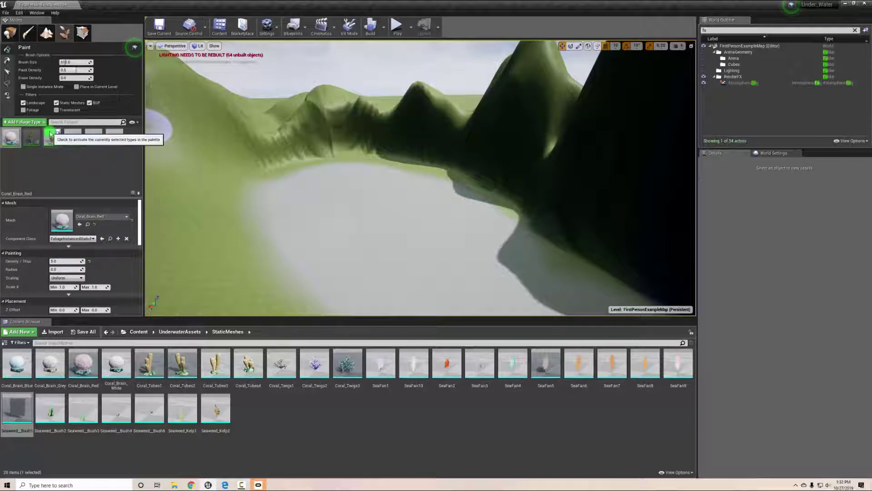
click(48, 134)
click(69, 134)
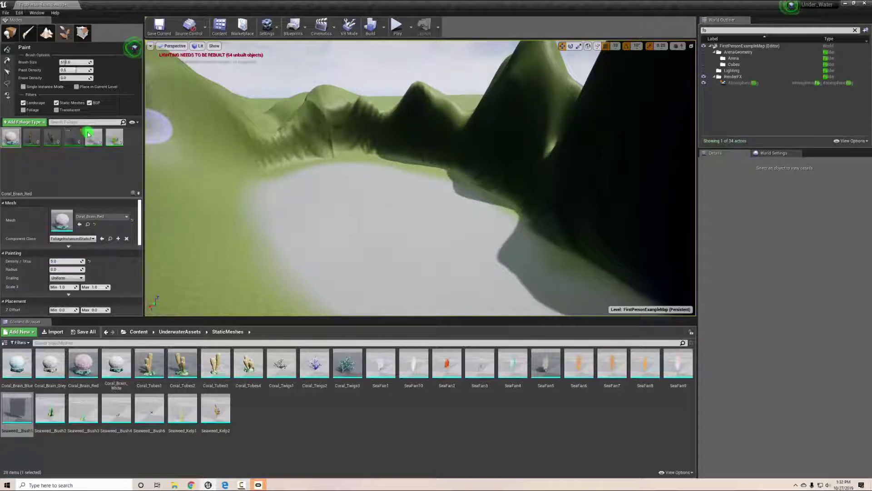
click(89, 134)
click(110, 134)
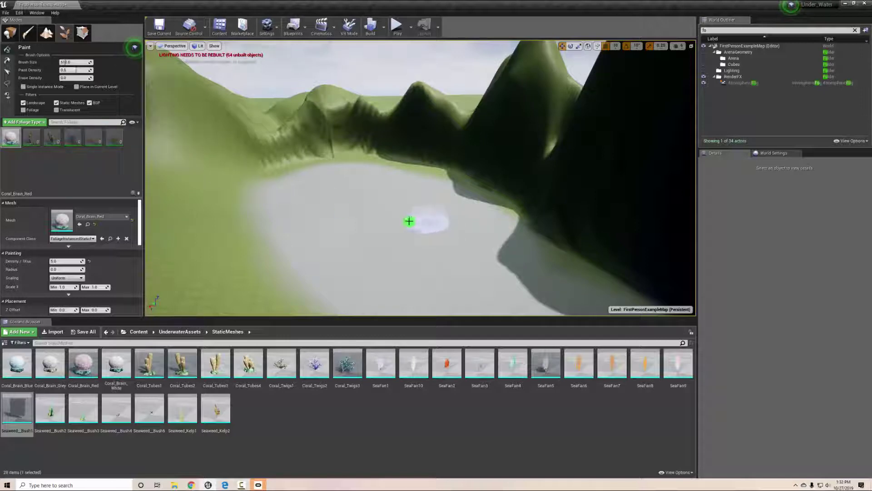
Step: Paint sparse Coral_Brain_Red instances across the ice basin
mouse_move(409, 220)
mouse_down()
mouse_move(541, 309)
mouse_move(321, 206)
mouse_move(444, 179)
mouse_move(464, 298)
mouse_move(429, 225)
mouse_up()
right_drag(429, 225, 294, 206)
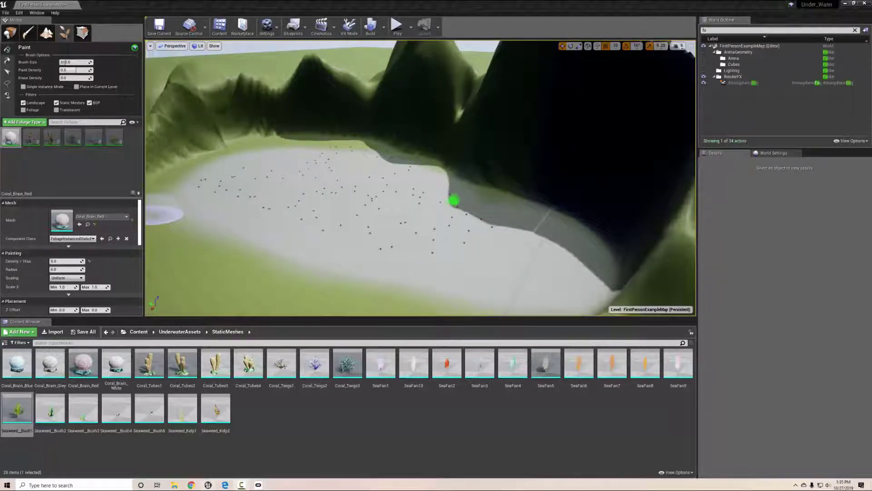
right_drag(454, 200, 434, 204)
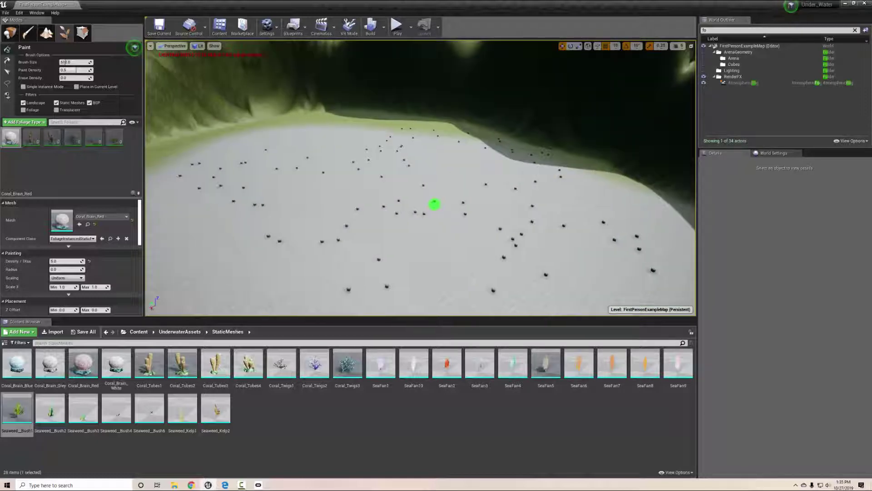
mouse_move(433, 238)
right_down()
mouse_move(485, 209)
mouse_move(432, 230)
right_up()
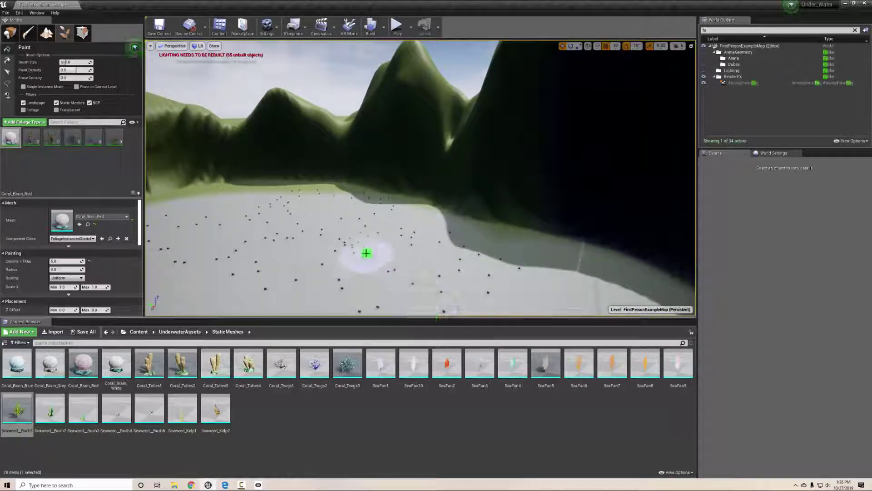
Step: Activate the Coral_Tubes1 and Seaweed_Bush1 foliage types for painting
click(20, 135)
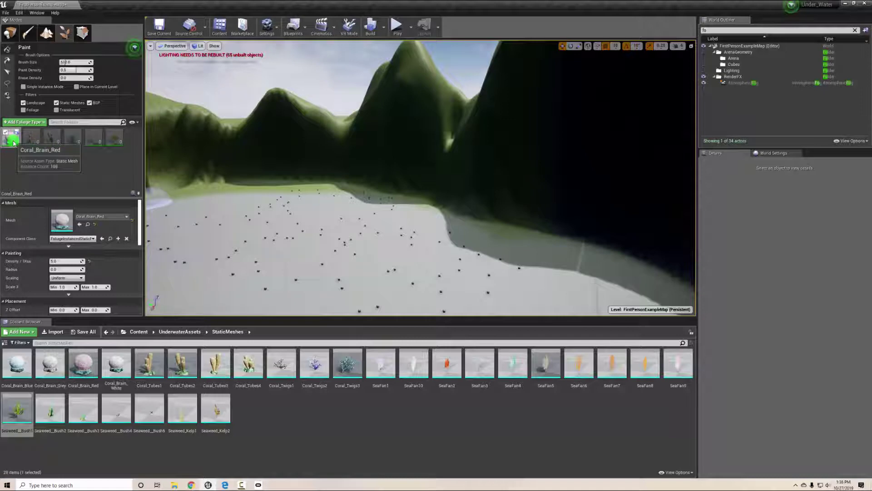
click(27, 132)
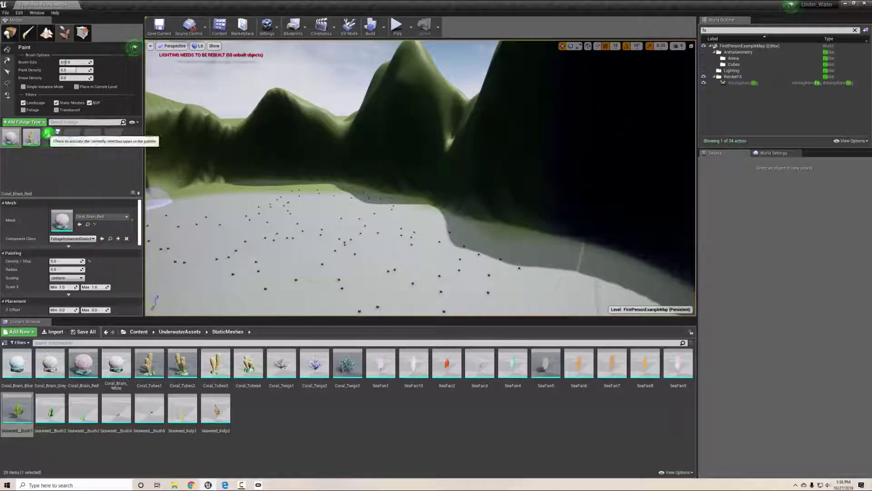
click(47, 134)
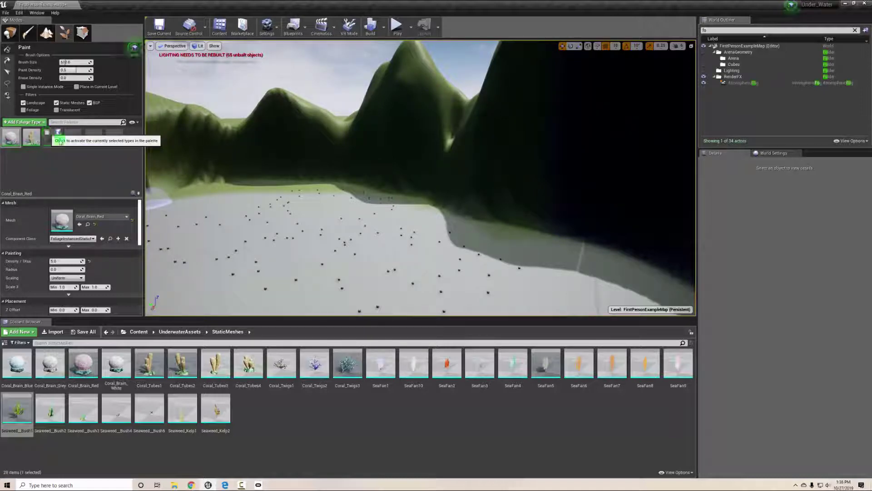
click(96, 140)
click(110, 136)
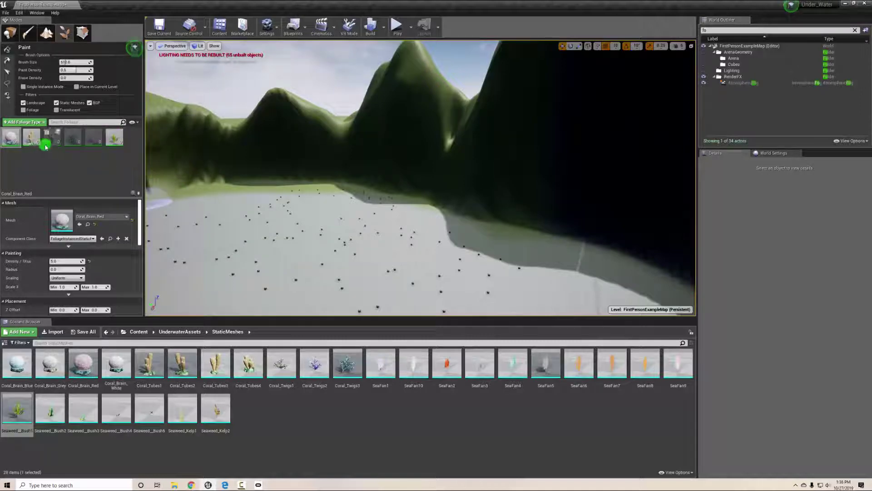
Step: Set the Coral_Tubes1 foliage type's density to 20 and its radius to 5
click(32, 137)
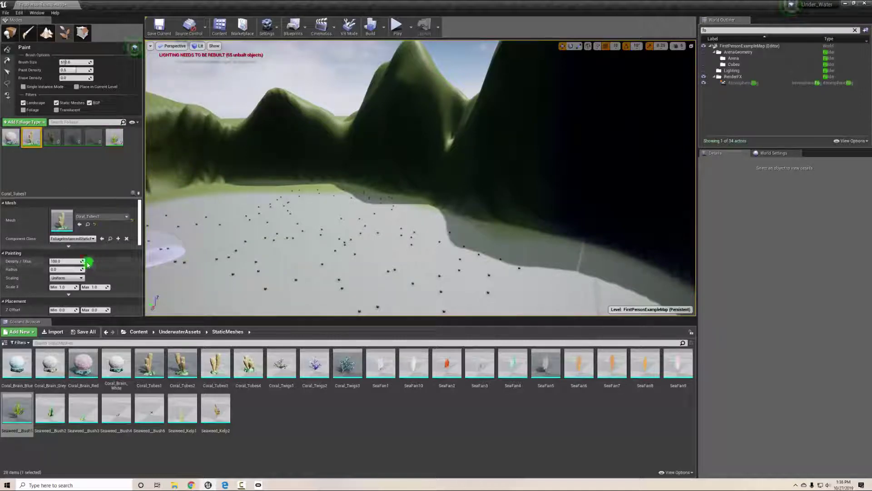
click(69, 261)
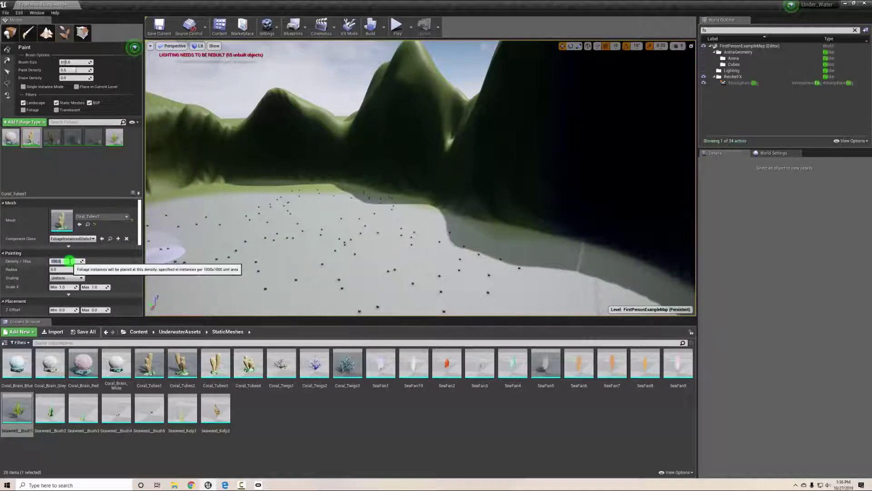
text(20)
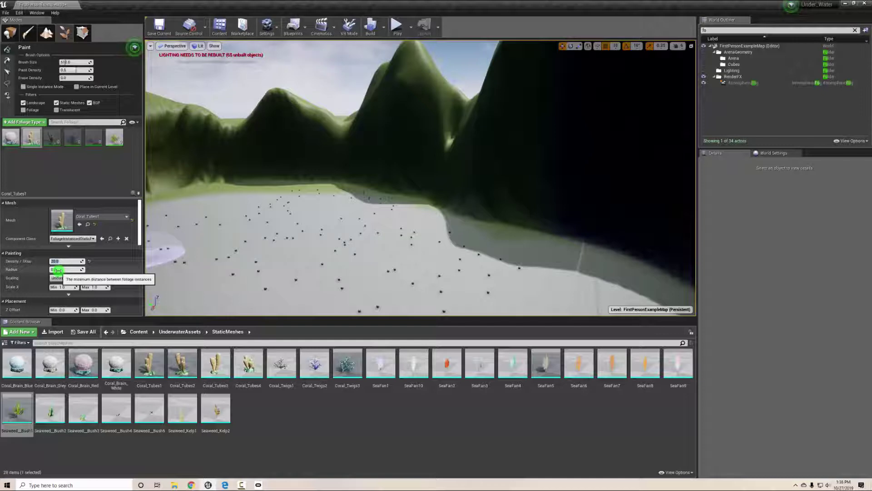
click(58, 270)
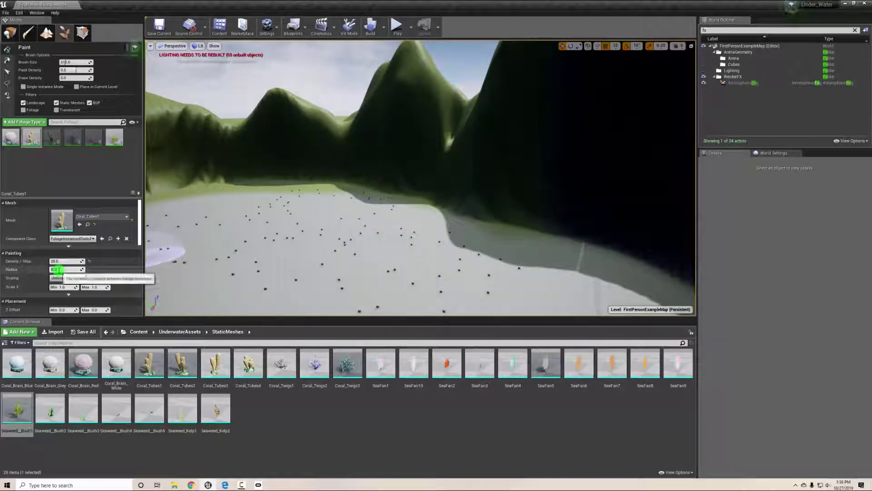
click(132, 274)
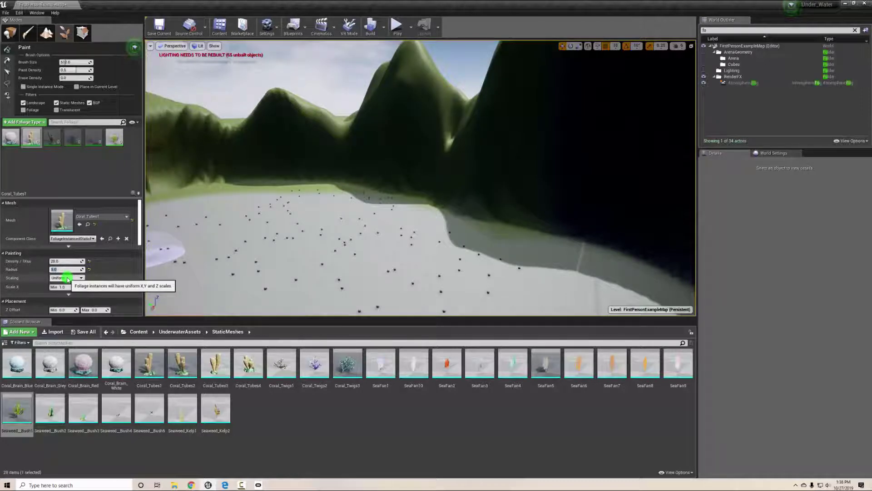
Step: Switch Coral_Tubes1's scaling to Free, set the minimum X, Y and Z scales to 0.5, and adjust the maximum Z scale
click(67, 278)
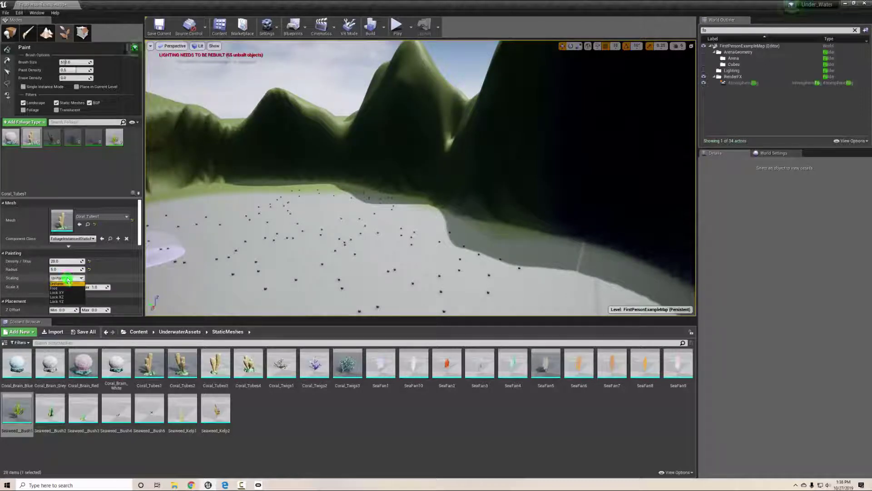
click(68, 288)
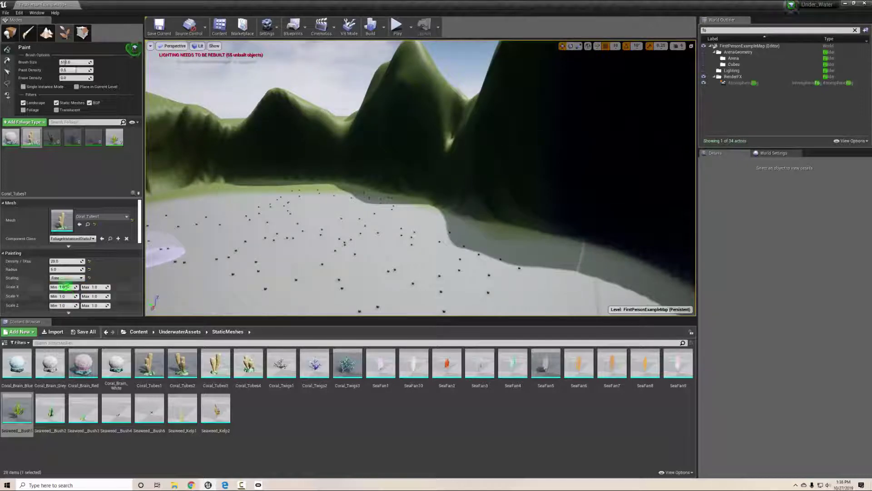
scroll(82, 278, down, 1)
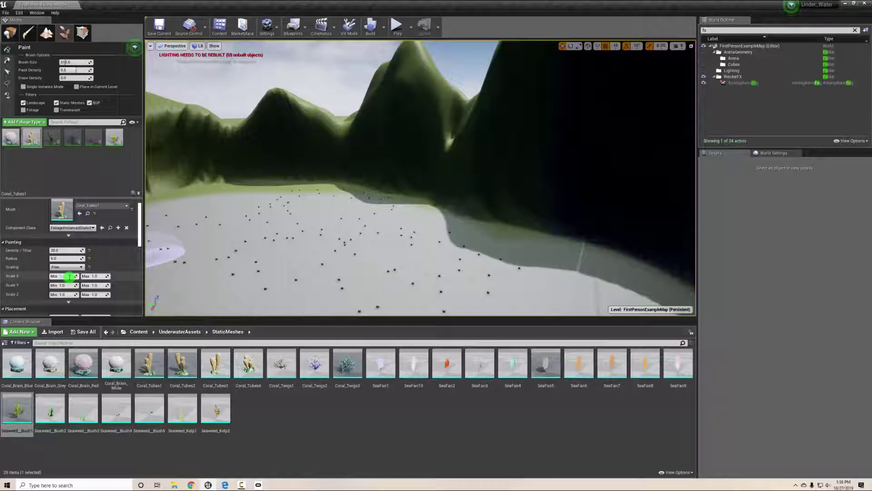
click(54, 295)
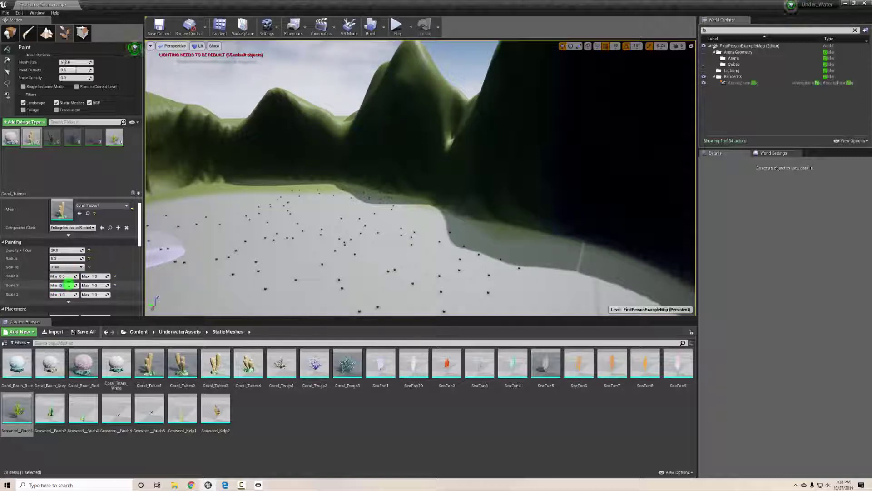
click(61, 292)
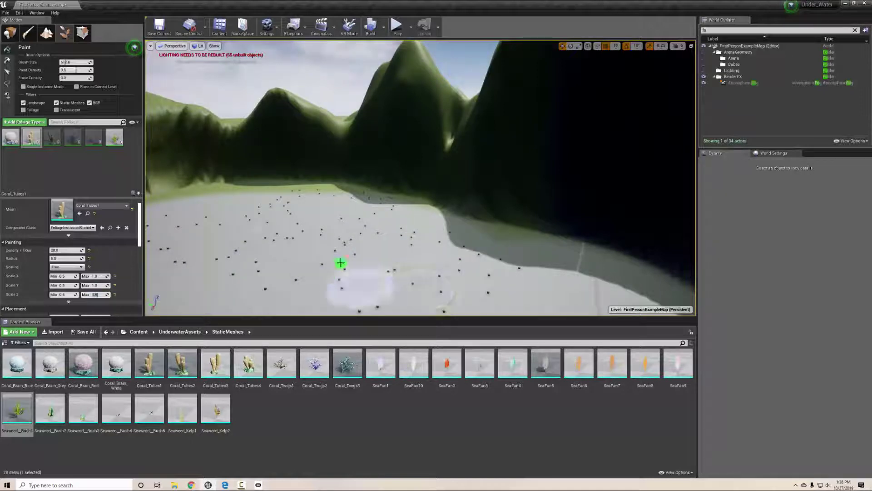
Step: Set the Seaweed_Bush1 foliage type's density to 12 and its radius to 1
click(115, 137)
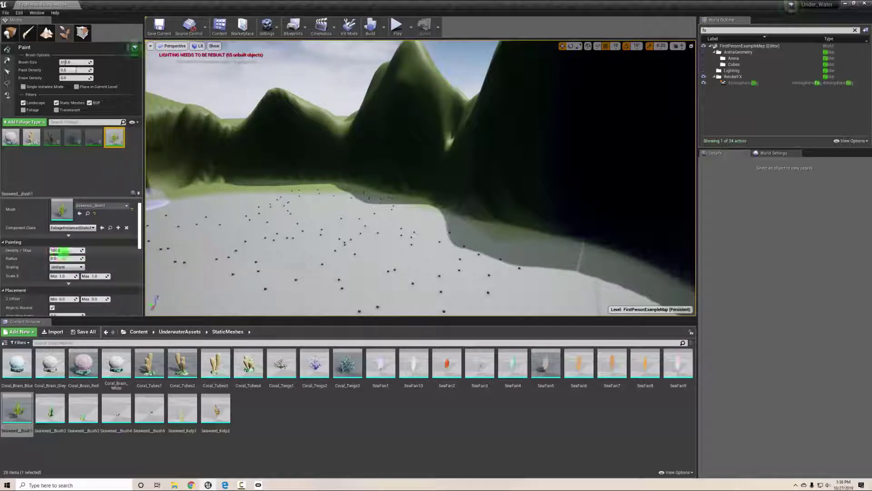
click(51, 250)
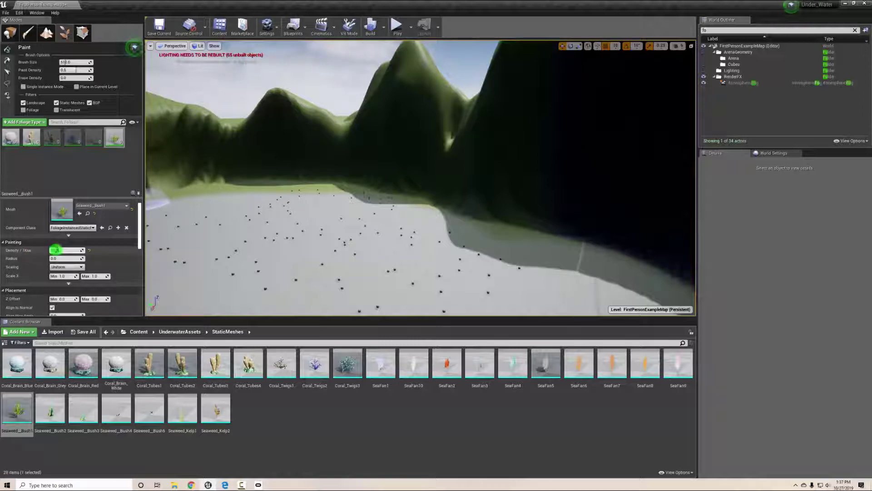
text(12)
click(61, 258)
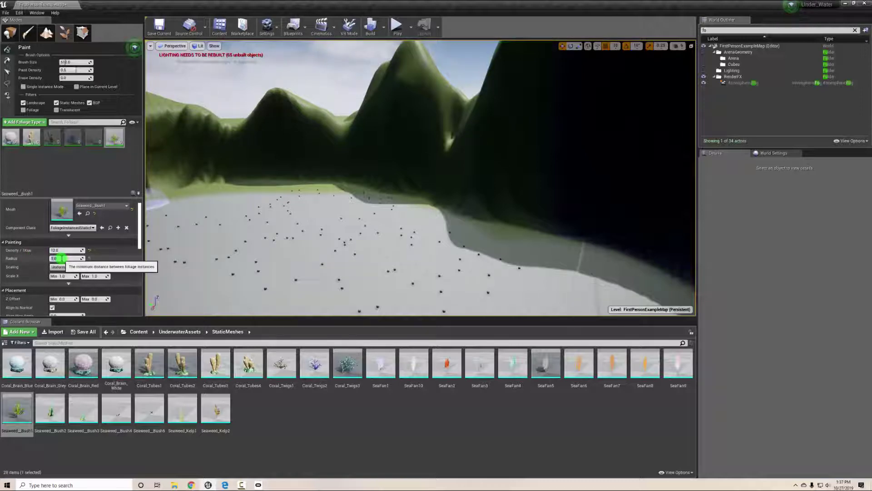
text(1)
Step: Switch Seaweed_Bush1's scaling to Free with minimum scales X 0.3, Y 0.5 and Z 0.4, and a maximum Y scale of 1.2
click(66, 267)
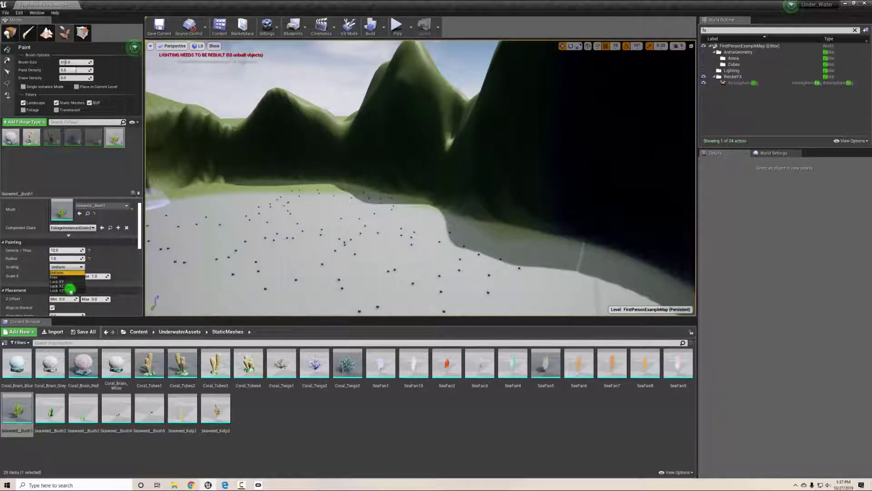
click(68, 277)
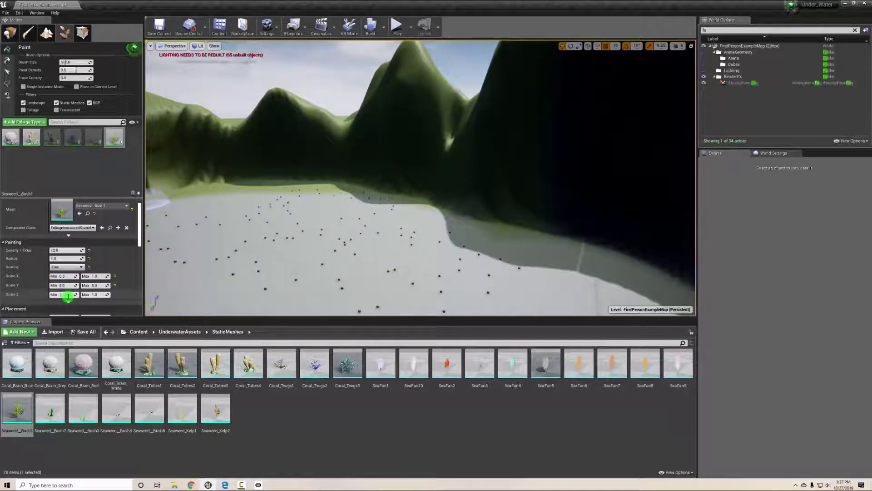
click(96, 285)
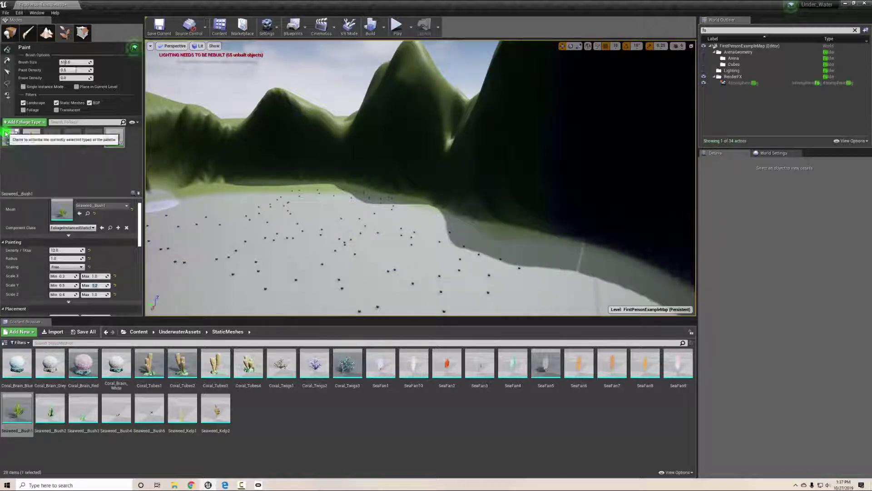
Step: Deactivate Coral_Brain_Red and paint Coral_Tubes1 and Seaweed_Bush1 instances over the grass area of the landscape
mouse_move(541, 266)
mouse_down()
mouse_move(432, 268)
mouse_move(380, 257)
mouse_move(301, 269)
mouse_move(356, 230)
mouse_move(482, 262)
mouse_move(418, 290)
mouse_move(538, 290)
mouse_up()
mouse_move(538, 291)
right_down()
mouse_move(555, 273)
mouse_move(565, 286)
mouse_move(601, 284)
mouse_move(661, 216)
mouse_move(662, 260)
mouse_move(642, 286)
mouse_move(800, 230)
mouse_move(707, 217)
mouse_move(705, 298)
mouse_move(422, 244)
right_up()
mouse_move(423, 244)
mouse_down()
mouse_move(511, 195)
mouse_move(577, 257)
mouse_move(383, 253)
mouse_up()
mouse_move(400, 175)
mouse_down()
mouse_move(544, 169)
mouse_move(498, 228)
mouse_up()
Step: Lower the viewport camera speed and examine the painted tube coral and seaweed up close
right_drag(499, 228, 446, 235)
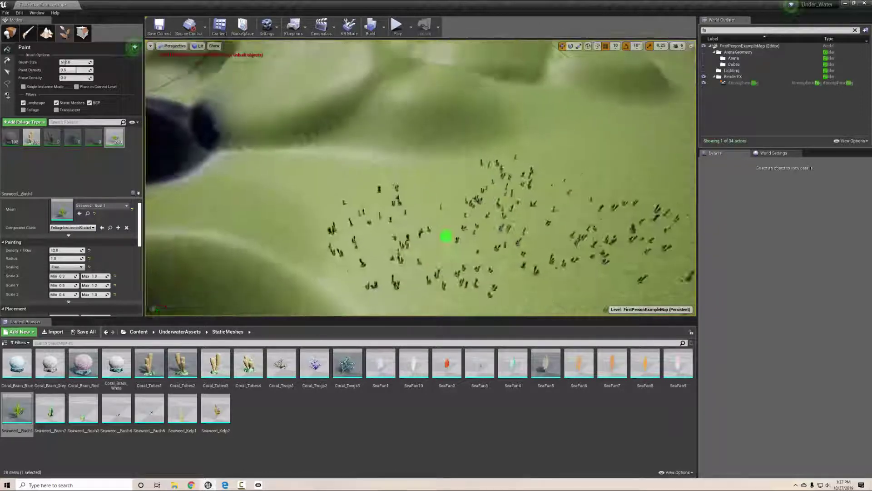
click(678, 46)
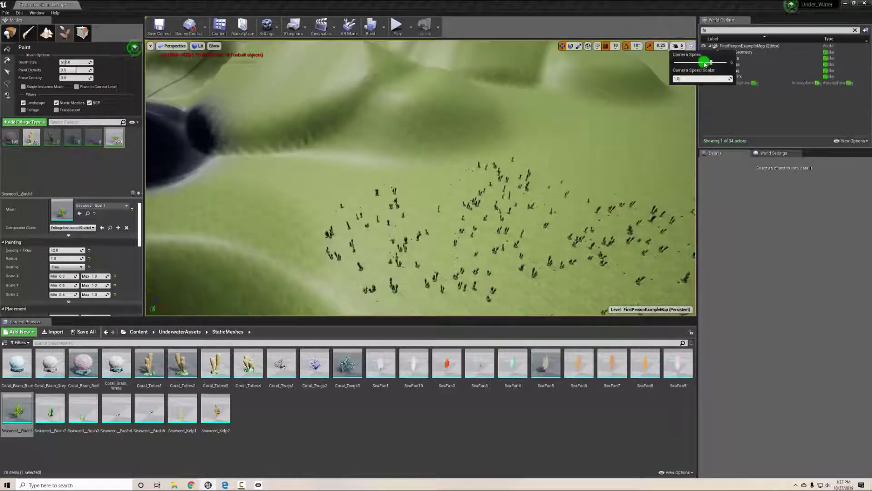
right_drag(665, 102, 581, 199)
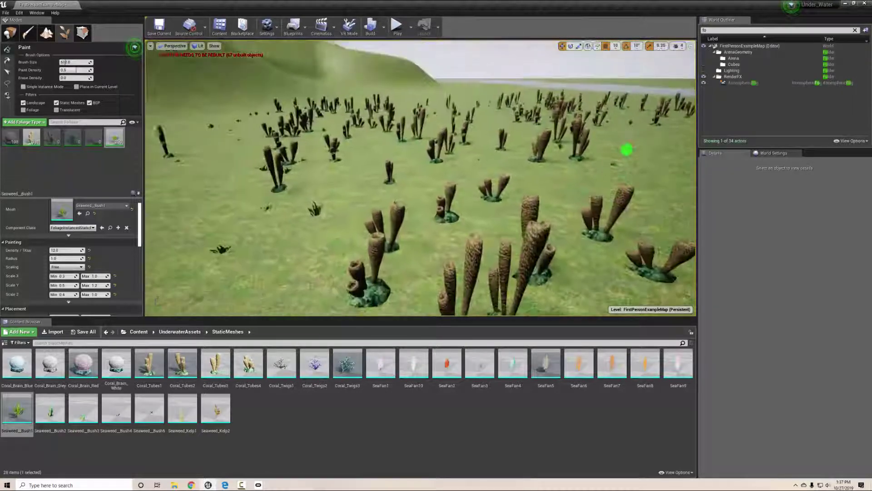
Step: Paint more Coral_Tubes1 and Seaweed_Bush1 instances across the grassy plain and up the surrounding hillsides
right_drag(646, 121, 520, 107)
right_drag(529, 106, 540, 111)
key(w)
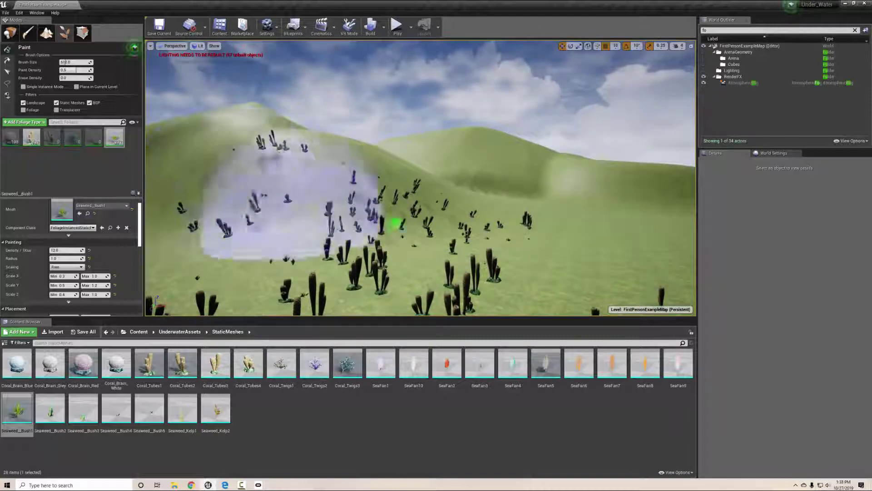
key(d)
mouse_move(326, 228)
right_down()
mouse_move(282, 226)
mouse_move(358, 227)
mouse_move(423, 200)
mouse_move(233, 136)
mouse_move(539, 164)
mouse_move(547, 189)
mouse_move(616, 189)
right_up()
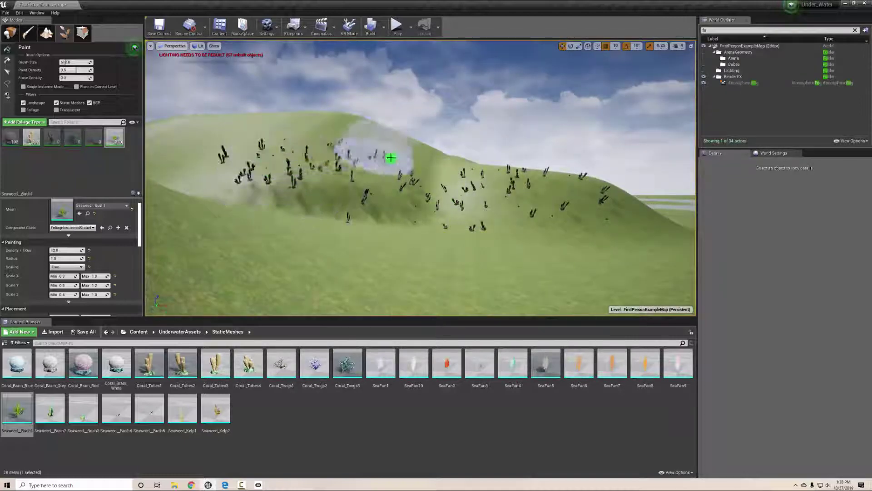
drag(390, 158, 600, 220)
mouse_move(600, 220)
right_down()
mouse_move(551, 228)
mouse_move(581, 245)
mouse_move(612, 227)
mouse_move(540, 241)
mouse_move(230, 247)
mouse_move(259, 232)
mouse_move(269, 265)
right_up()
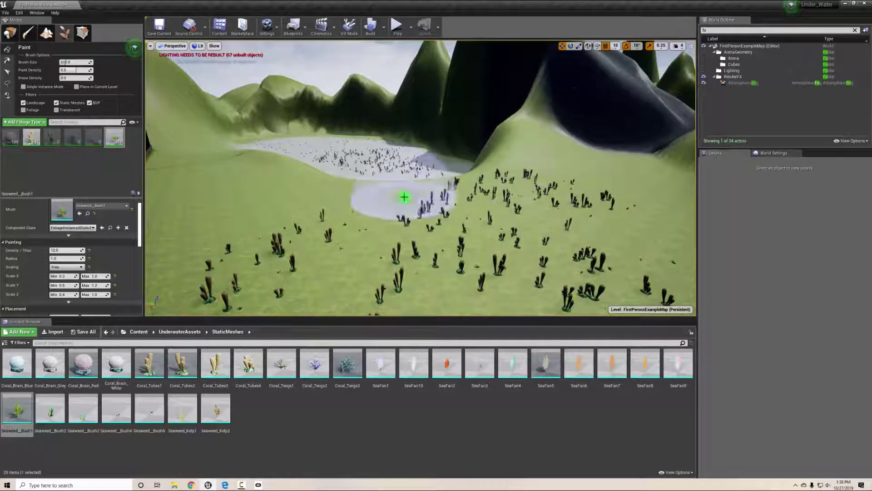
right_drag(416, 198, 382, 189)
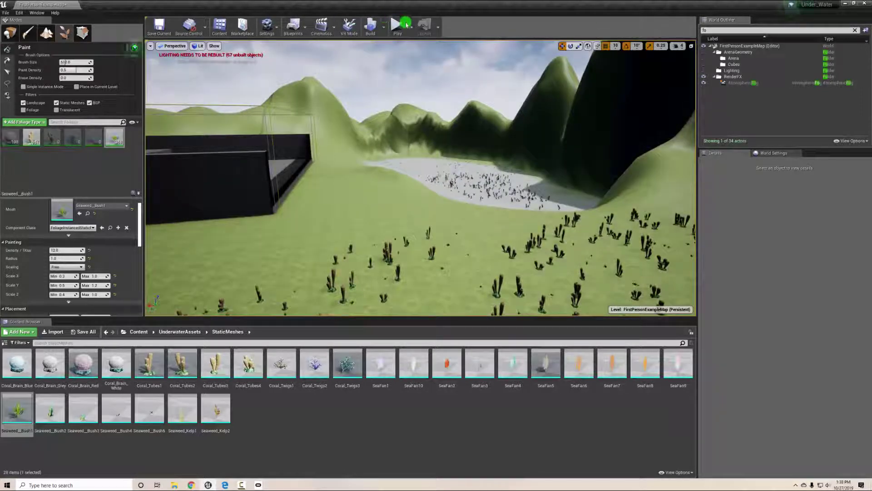
Step: Play the level in the viewport, walk out of the arena through the painted coral and seaweed, and end the session
click(398, 26)
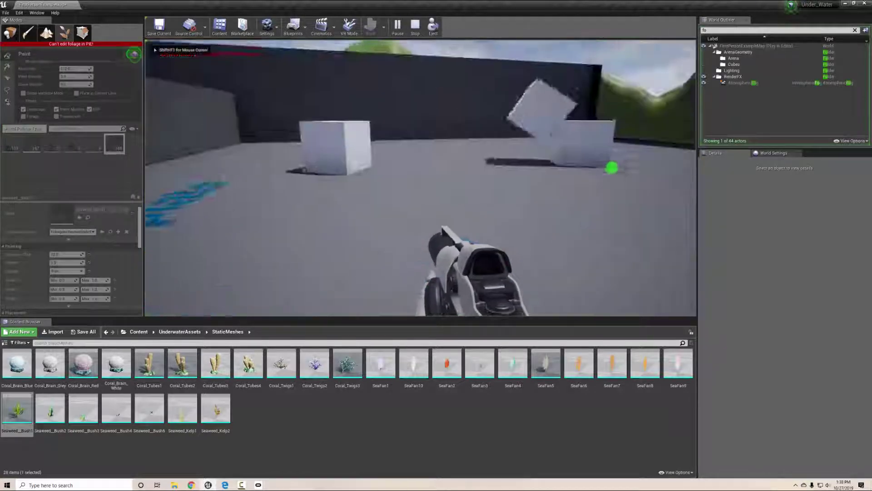
key(w)
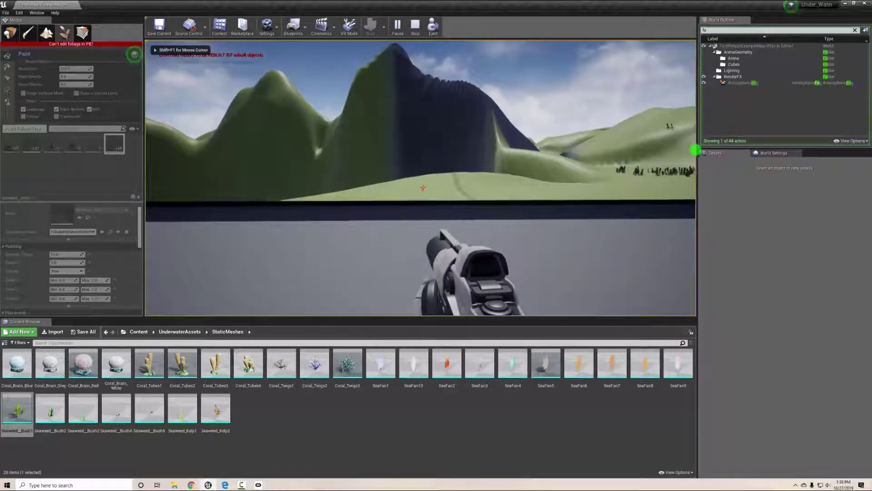
key(w)
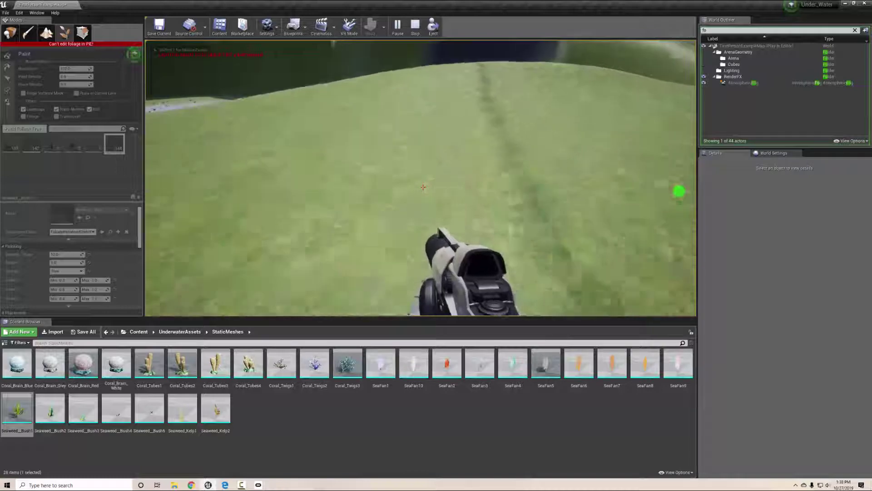
key(w)
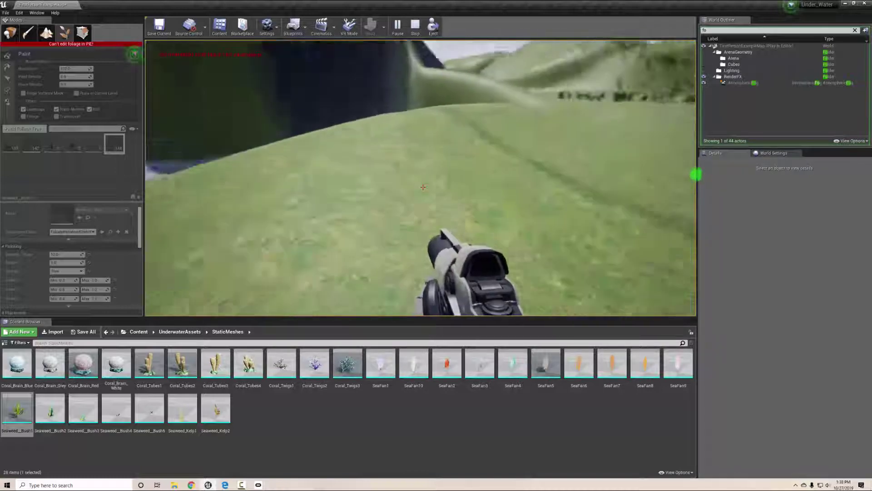
key(w)
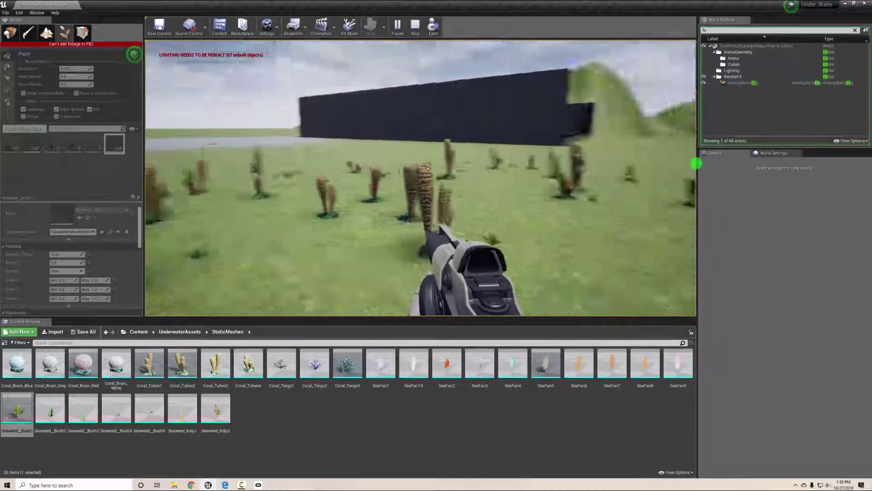
key(w)
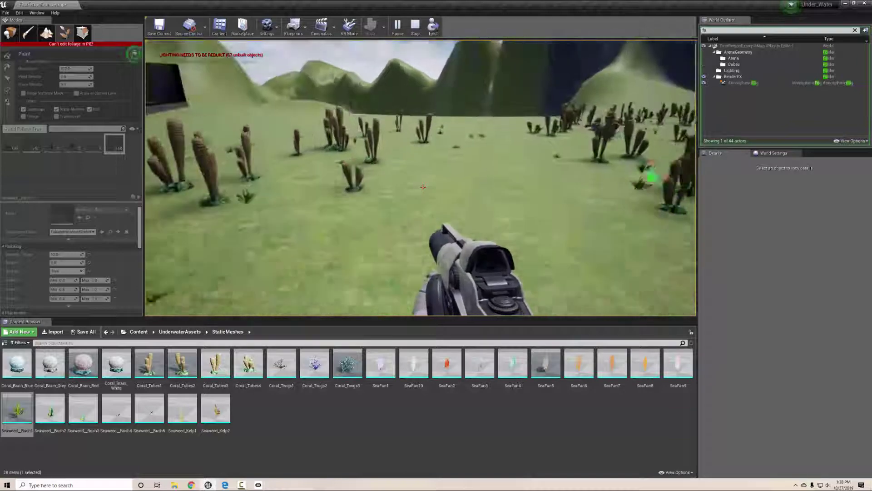
key(w)
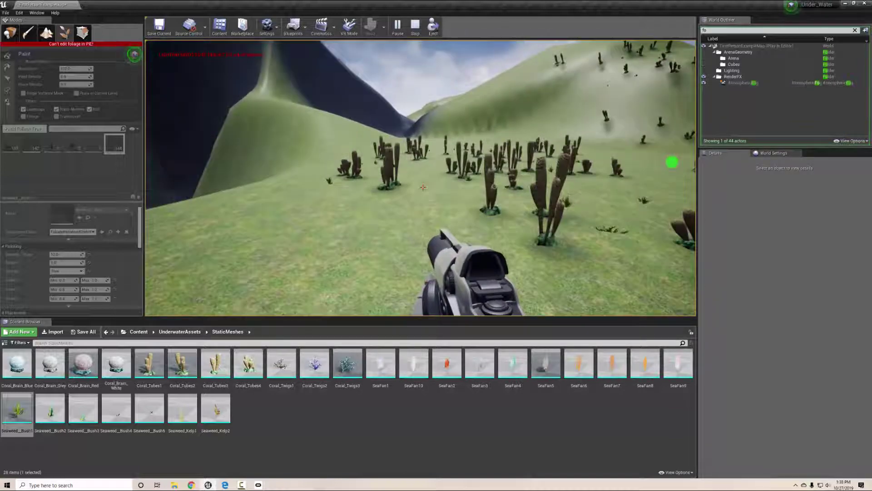
key(Escape)
Step: Browse the project content to the InfinityBladeGrassLands Environments/Earth/StaticMesh folder
scroll(494, 184, up, 3)
scroll(494, 185, down, 6)
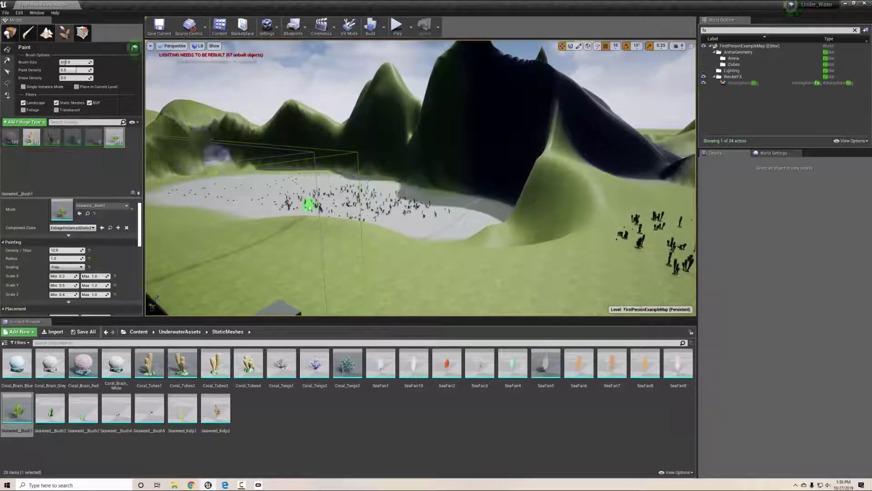
right_drag(306, 200, 253, 228)
scroll(253, 228, down, 3)
click(139, 332)
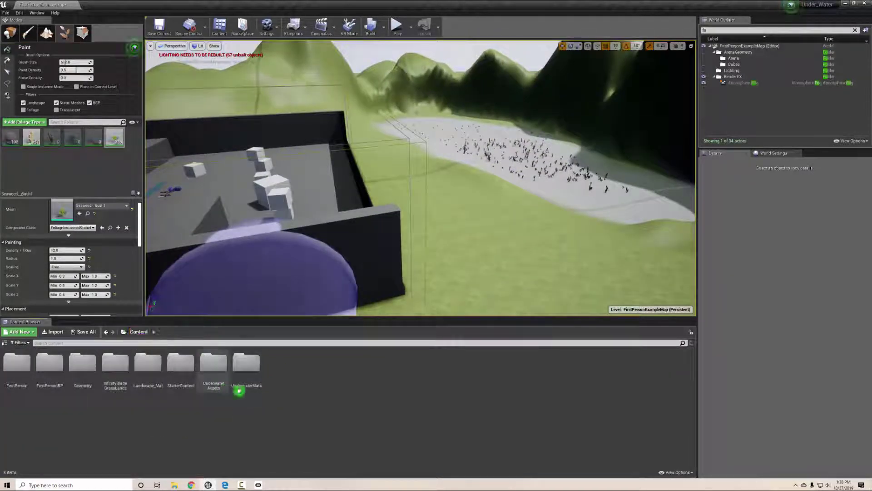
double_click(127, 366)
click(40, 369)
double_click(40, 366)
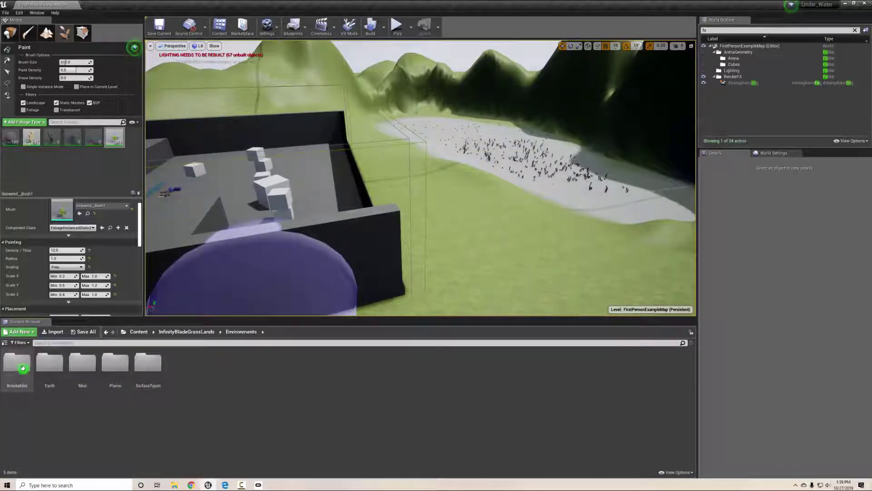
double_click(50, 363)
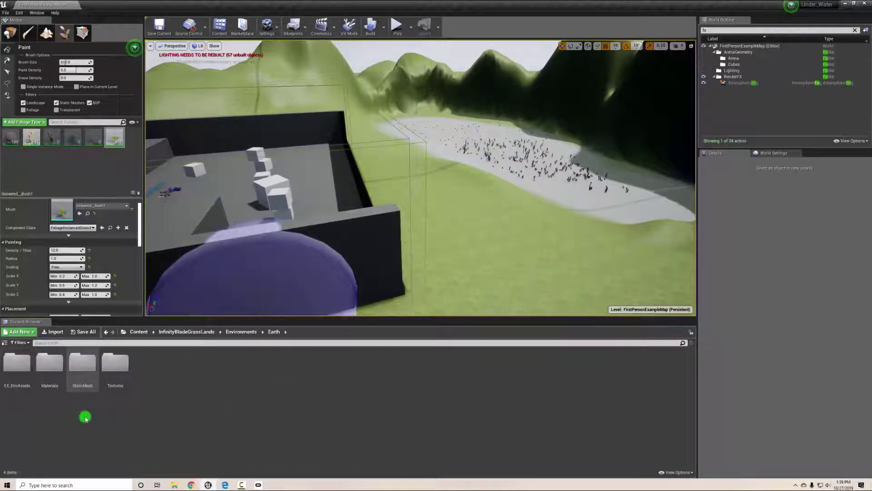
double_click(83, 363)
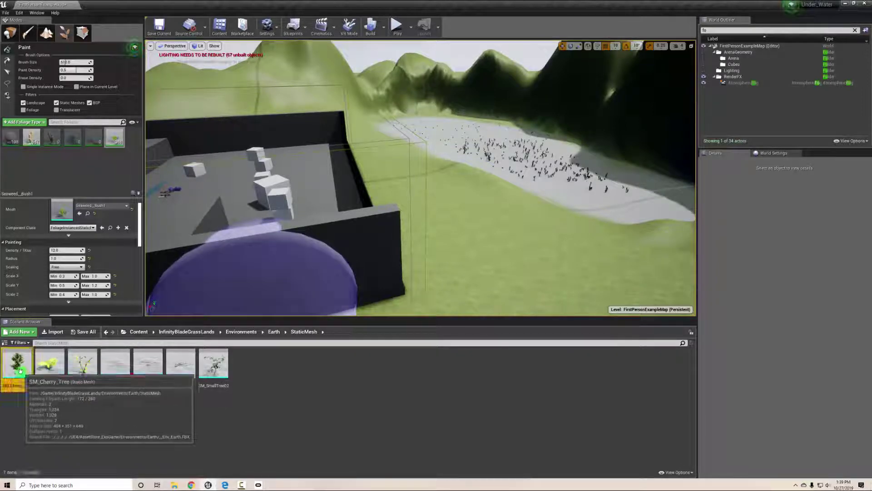
Step: Add SM_Cherry_Tree, SM_GroundCover_Leafy03, SM_LeavePiles_01 and SM_LeavePiles_02 as foliage types
drag(27, 377, 18, 172)
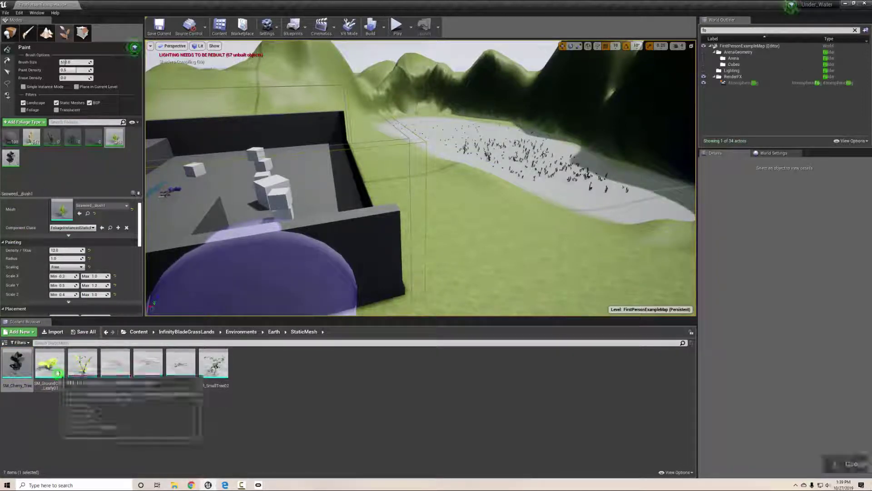
drag(82, 363, 68, 164)
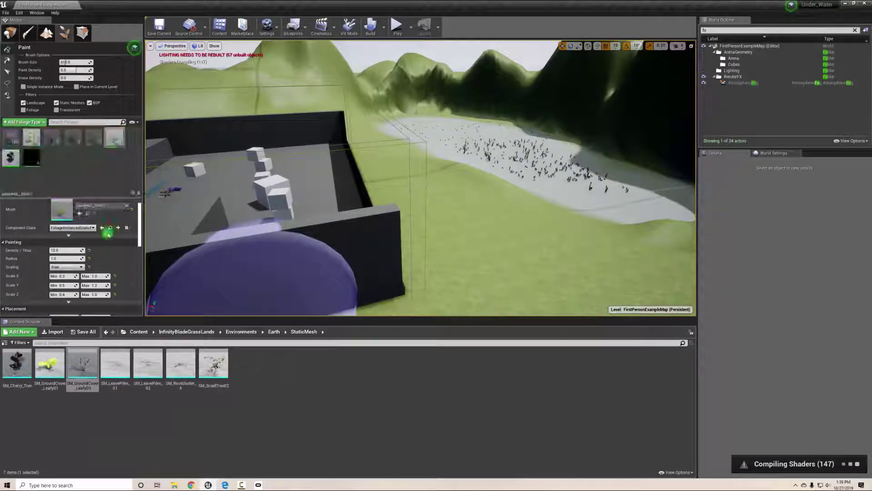
click(123, 378)
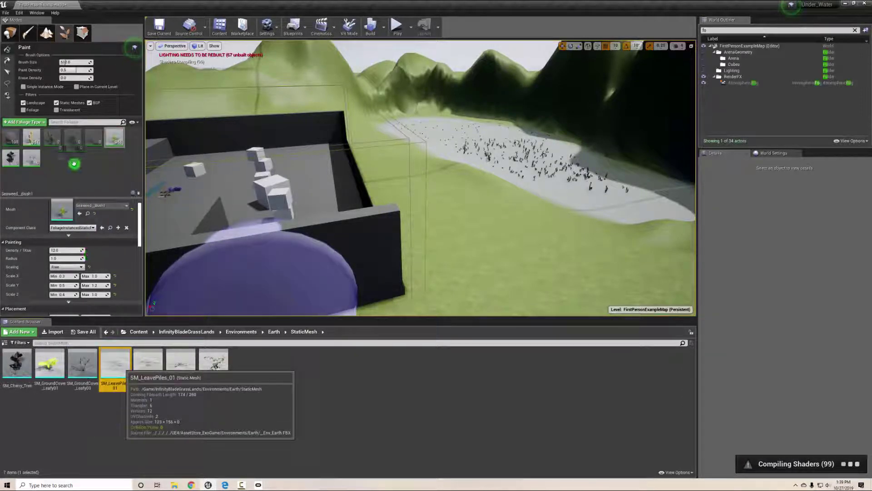
drag(115, 363, 114, 168)
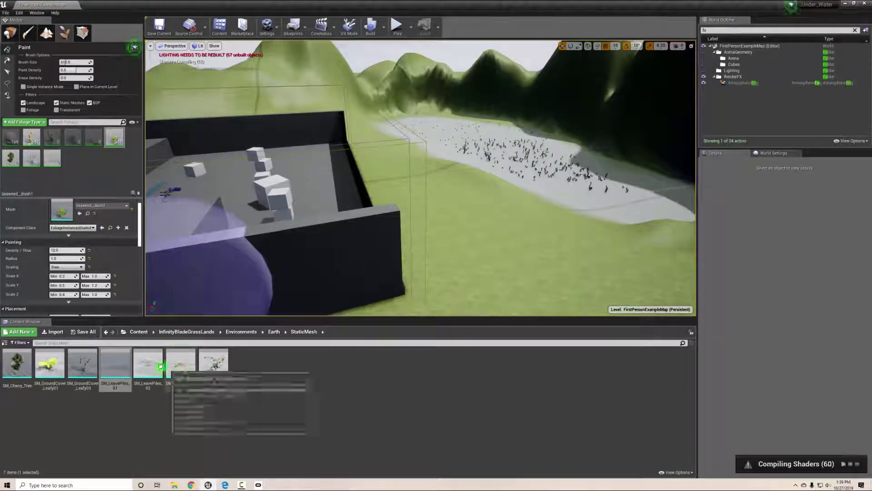
drag(147, 363, 117, 157)
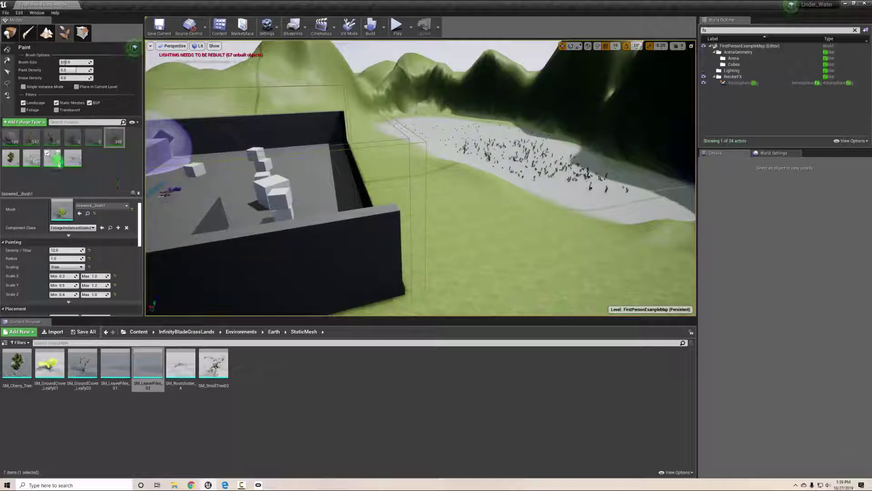
Step: Set the SM_Cherry_Tree foliage type's density to 1 and its radius to 15
click(21, 162)
click(55, 250)
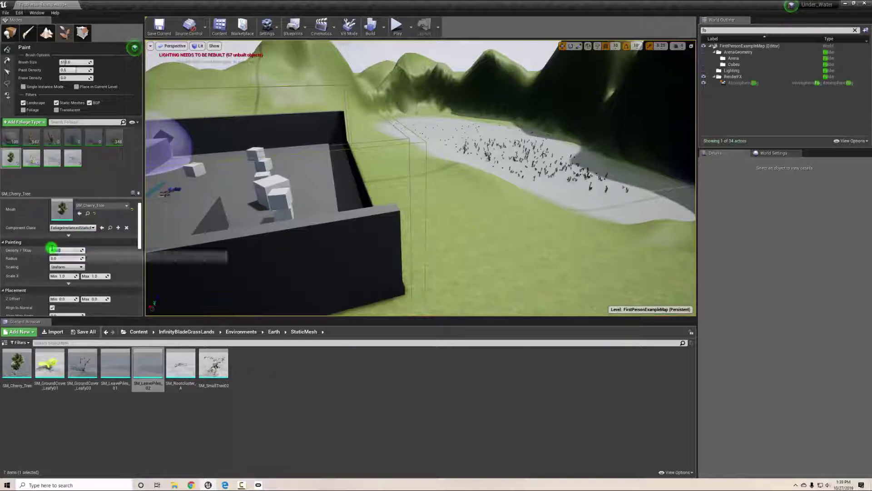
text(1)
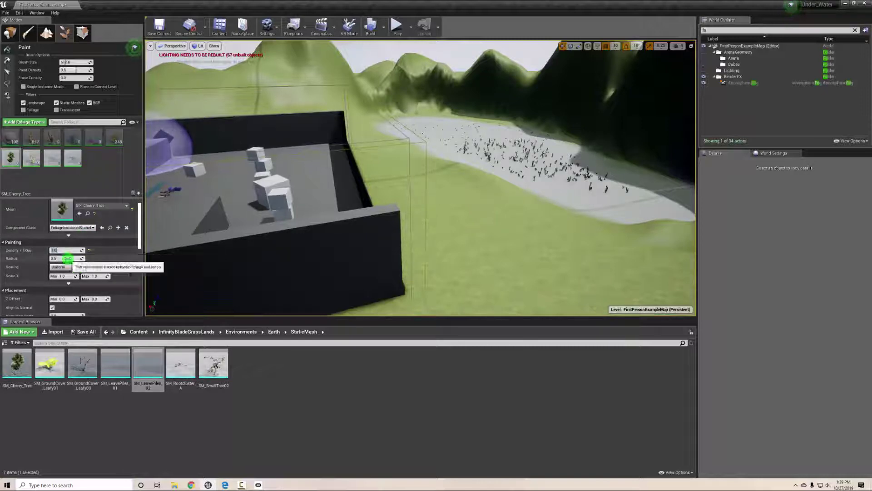
click(67, 258)
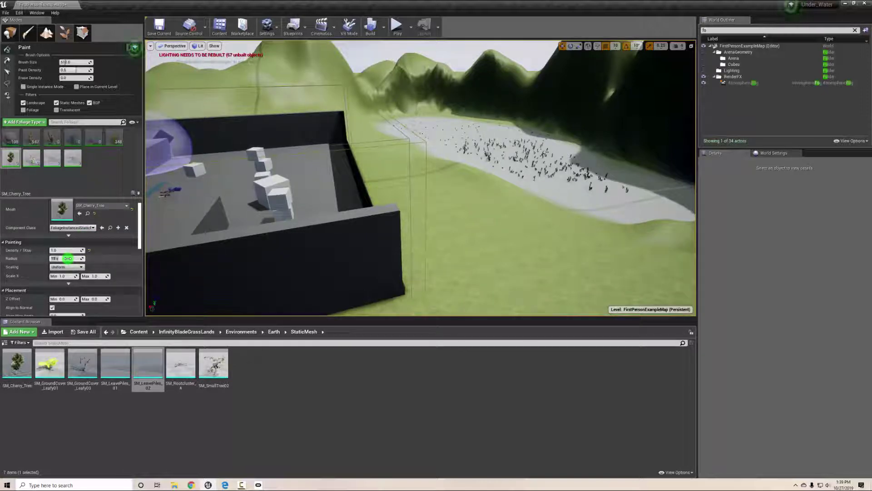
Step: Switch SM_Cherry_Tree's scaling to Free with minimum scales X 0.6, Y 0.4 and Z 0.5
click(67, 267)
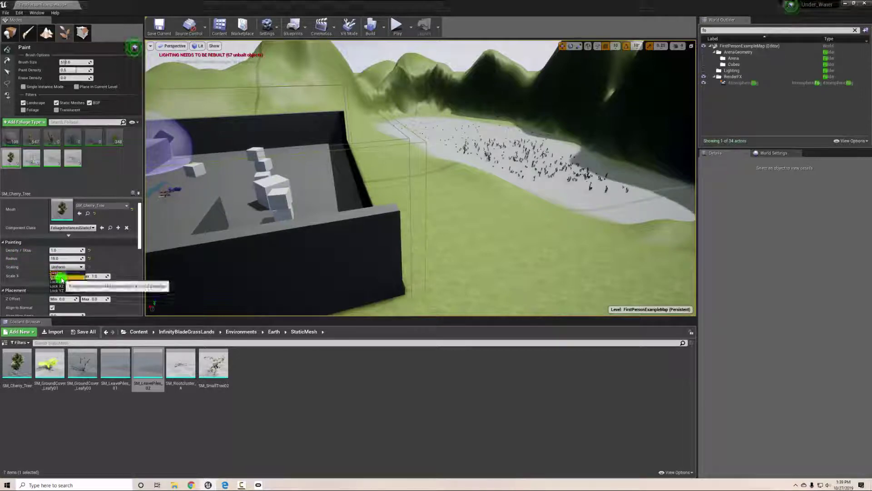
click(62, 277)
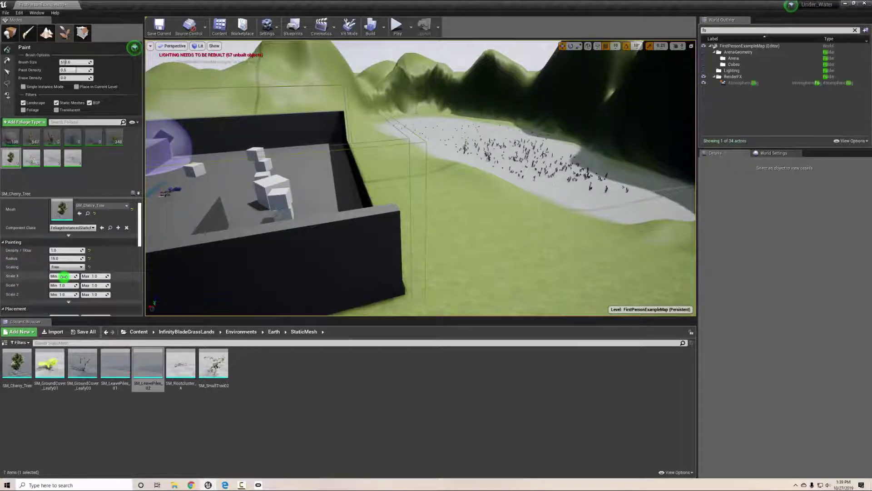
drag(64, 277, 38, 275)
click(73, 285)
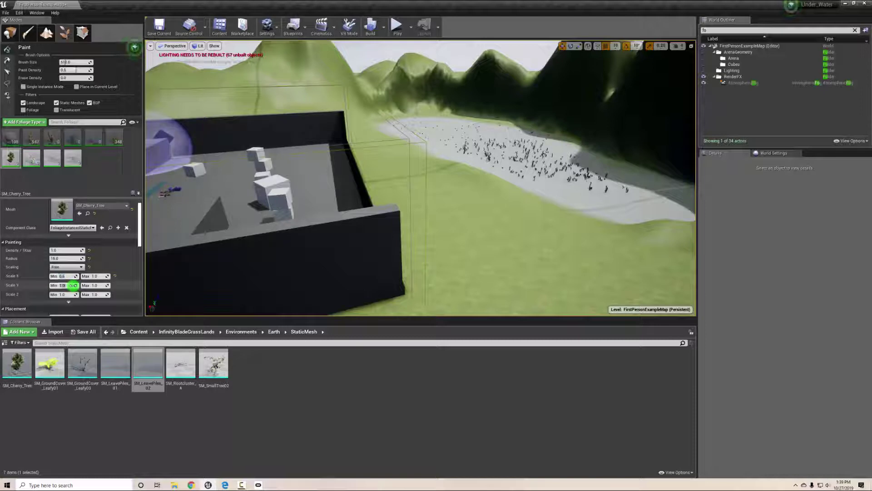
text(0.4)
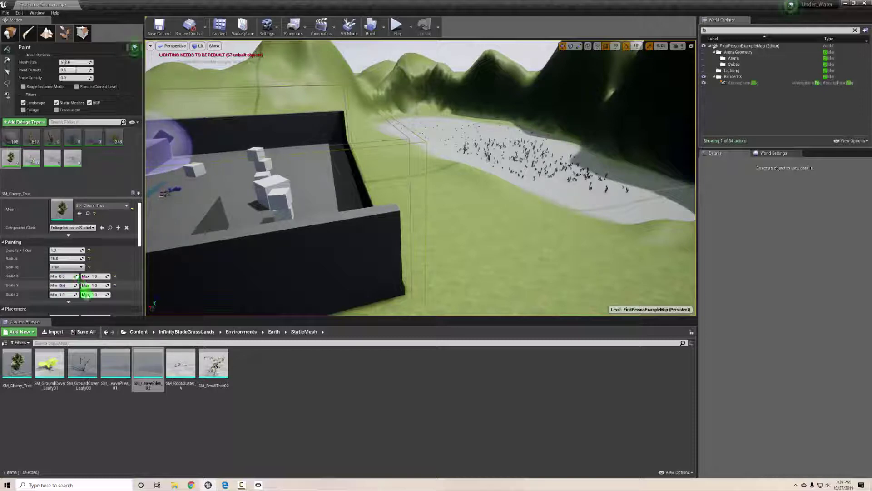
click(64, 295)
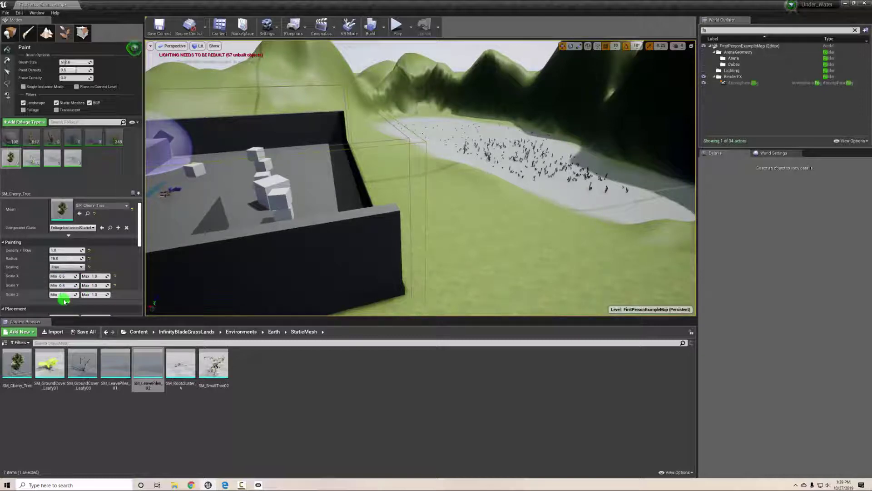
text(0.5)
key(Return)
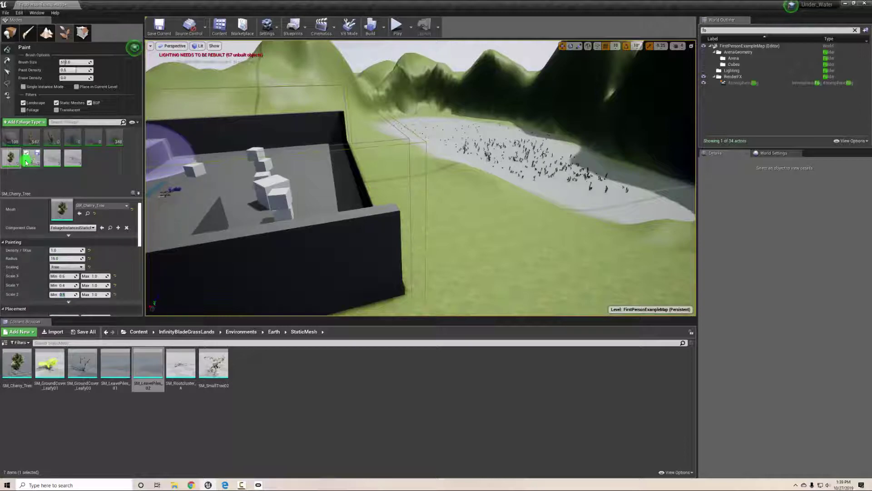
Step: Paint a strip of cherry trees, leafy ground cover and leaf piles on the grass alongside the arena wall
scroll(530, 241, up, 5)
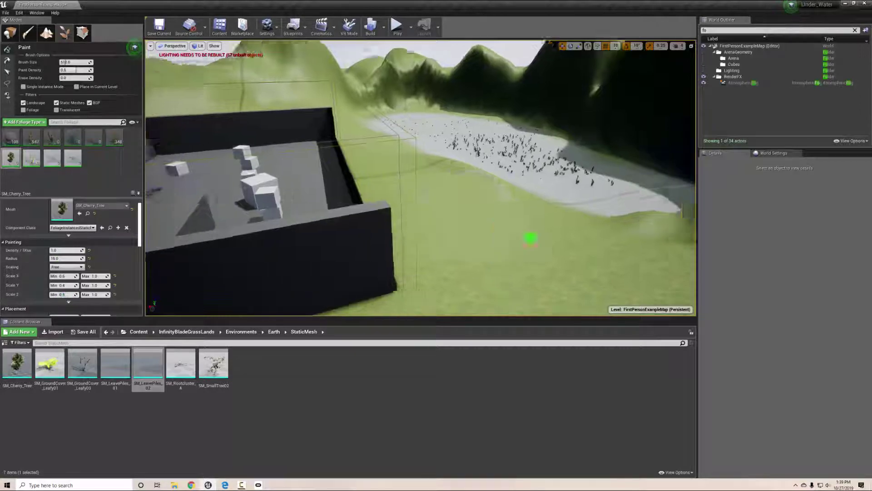
mouse_move(657, 233)
right_down()
mouse_move(483, 218)
mouse_move(462, 194)
mouse_move(436, 250)
mouse_move(475, 233)
mouse_move(444, 271)
right_up()
mouse_move(444, 271)
mouse_down()
mouse_move(562, 200)
mouse_move(630, 137)
mouse_move(547, 208)
mouse_up()
mouse_move(547, 208)
right_down()
mouse_move(648, 197)
mouse_move(654, 214)
right_up()
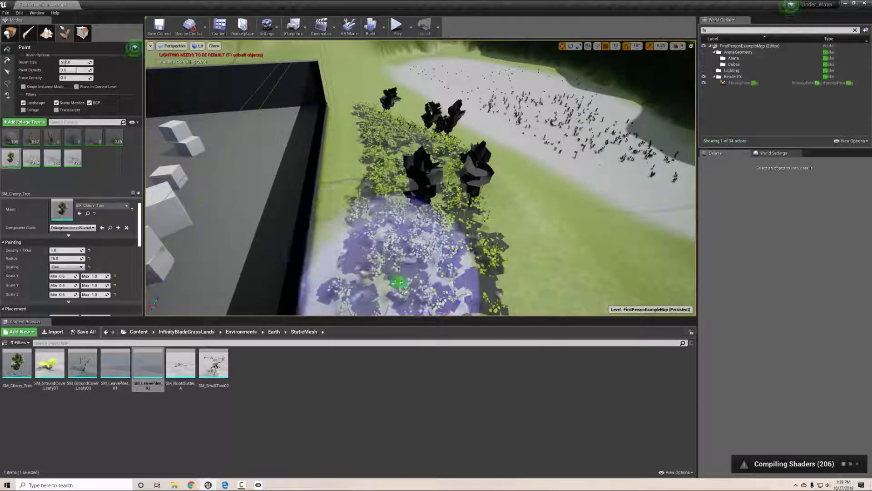
mouse_move(429, 175)
right_down()
mouse_move(414, 170)
mouse_move(531, 132)
mouse_move(592, 130)
mouse_move(500, 146)
right_up()
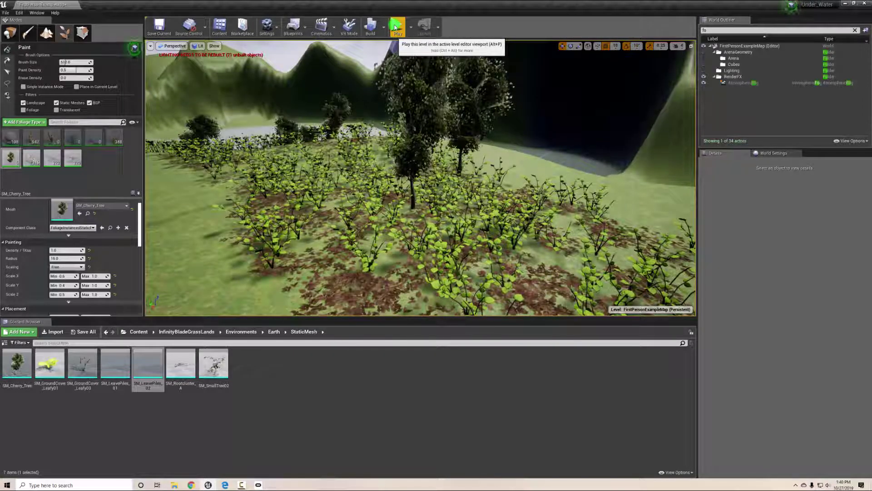
Step: Play the level in the viewport, walk among the painted trees, ground cover and leaf piles, and end the session
click(394, 30)
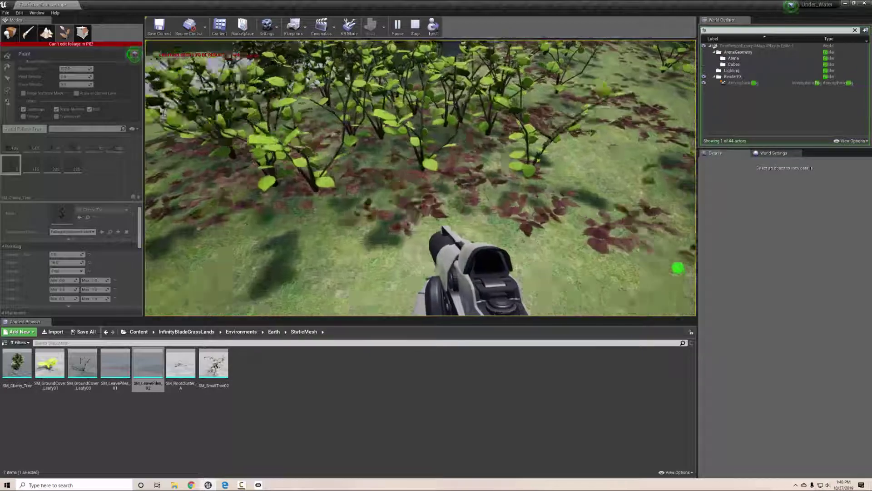
key(w)
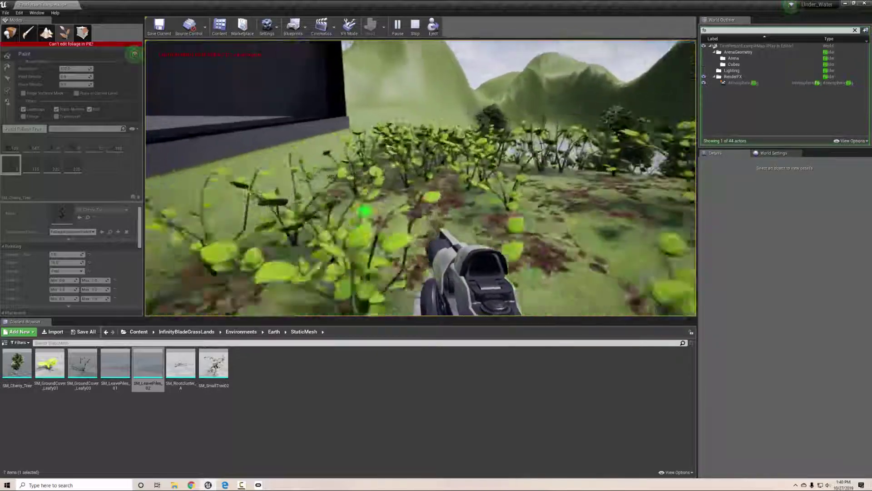
key(w)
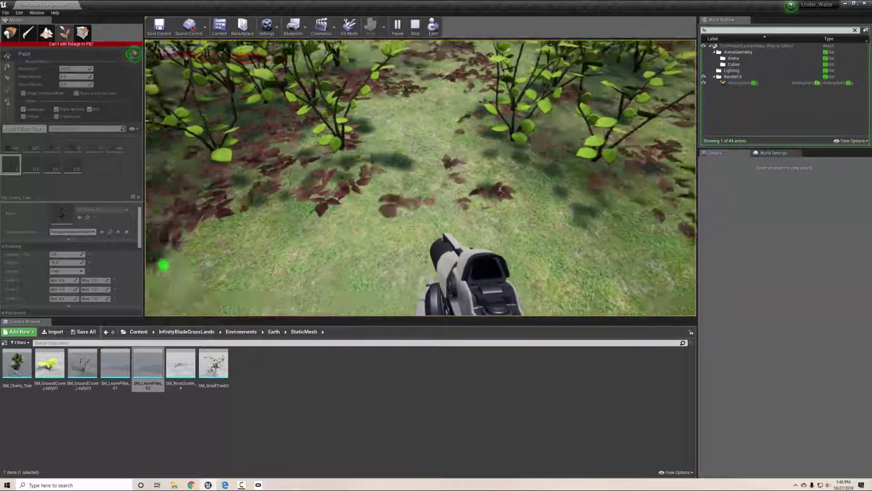
key(w)
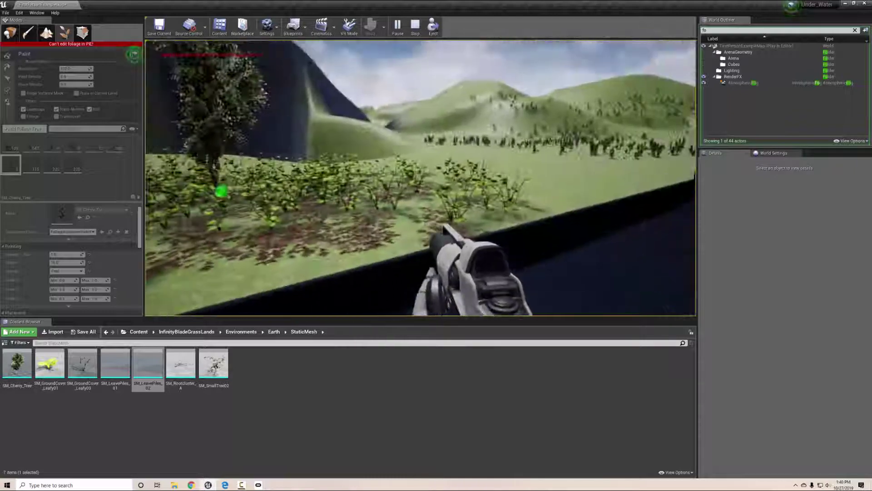
key(Escape)
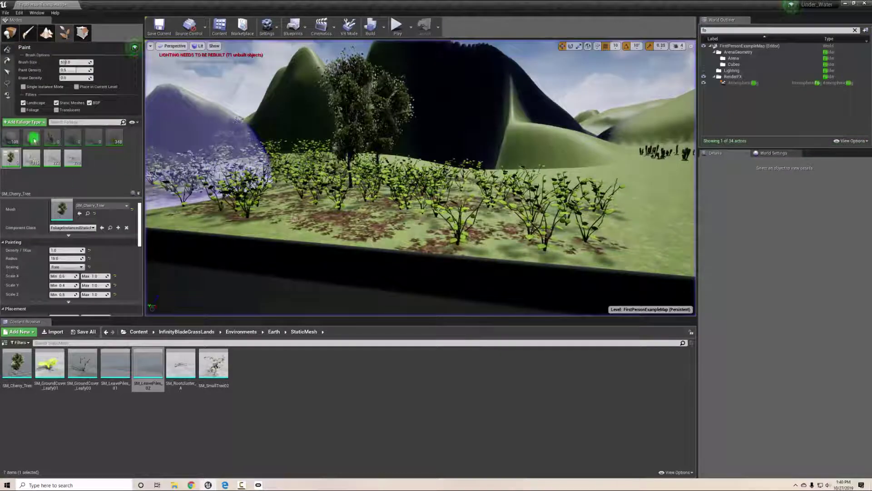
right_drag(431, 155, 356, 163)
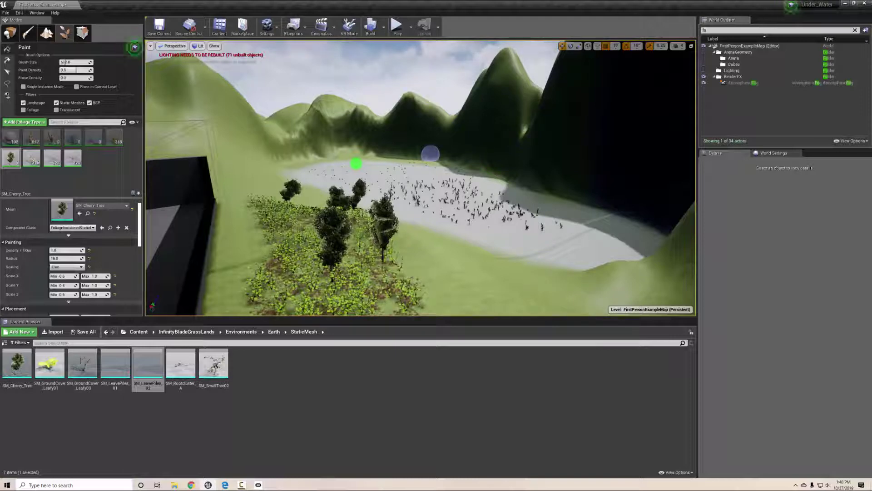
click(135, 48)
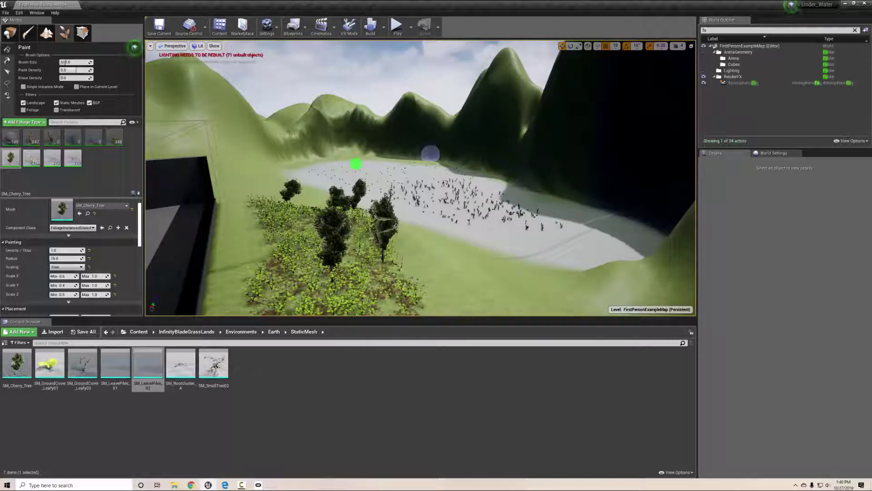